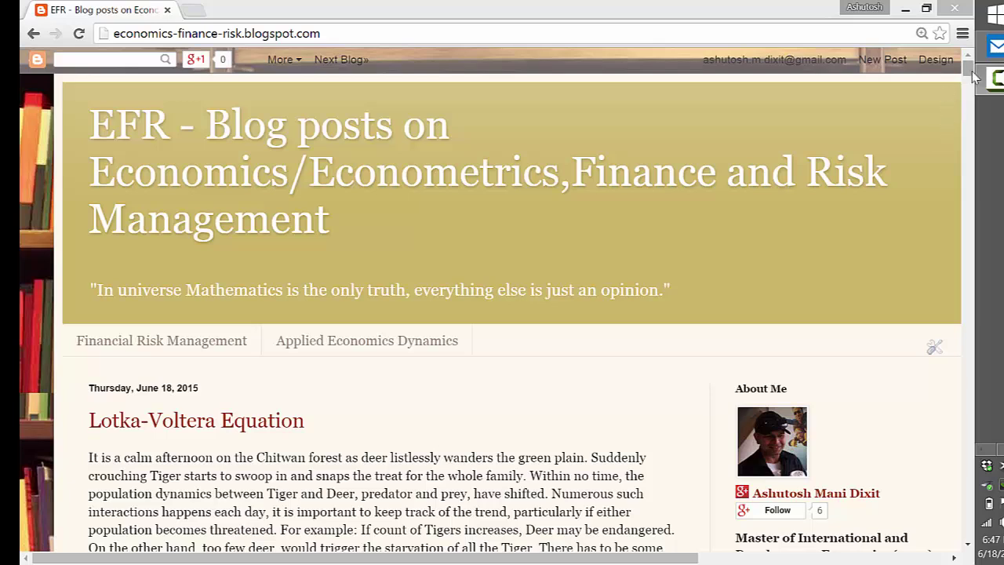
Step: Read the introduction and the predator-prey equations of the Lotka-Voltera Equation blog post
scroll(971, 74, down, 1)
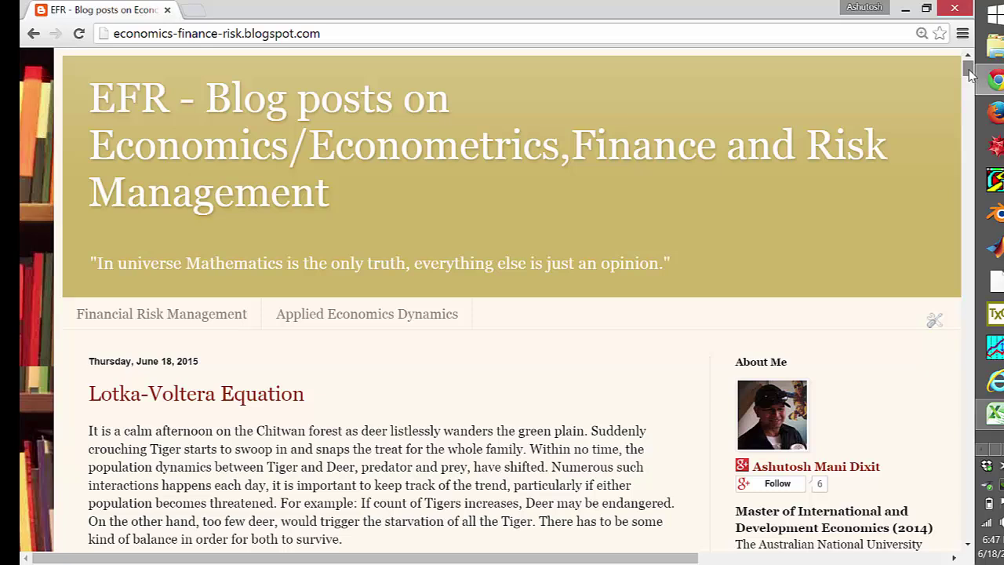
scroll(970, 75, down, 1)
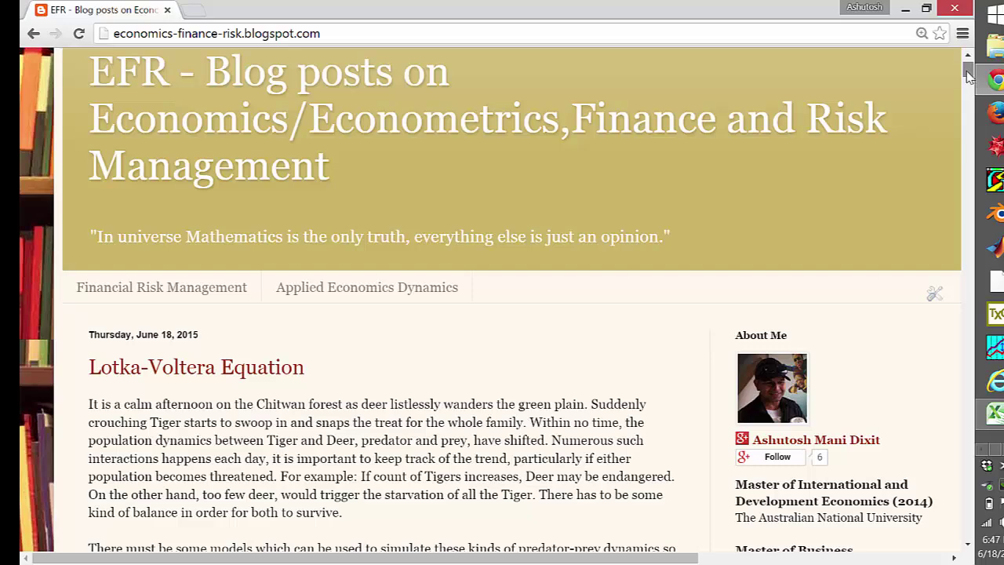
scroll(970, 75, down, 3)
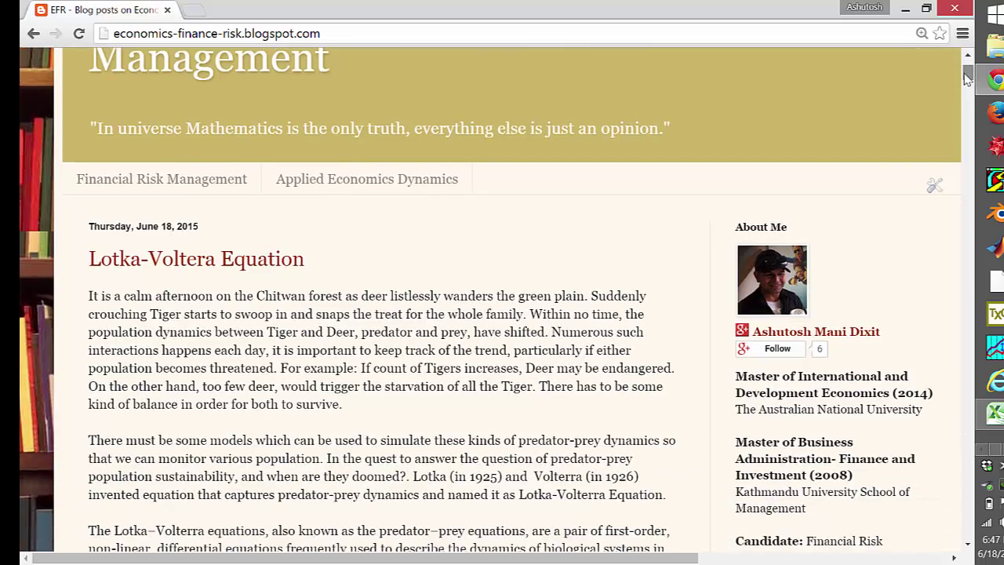
drag(967, 76, 967, 86)
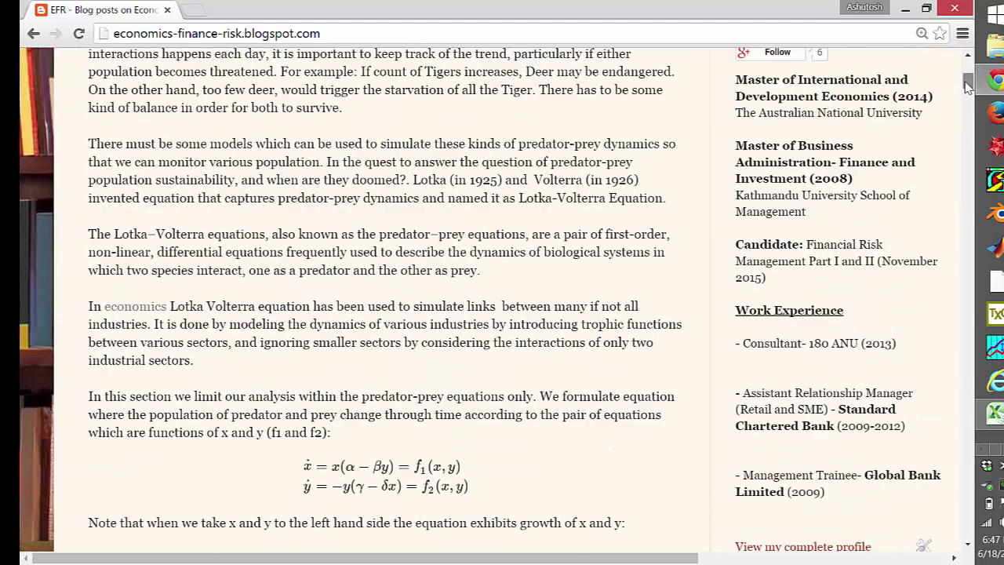
scroll(967, 84, up, 3)
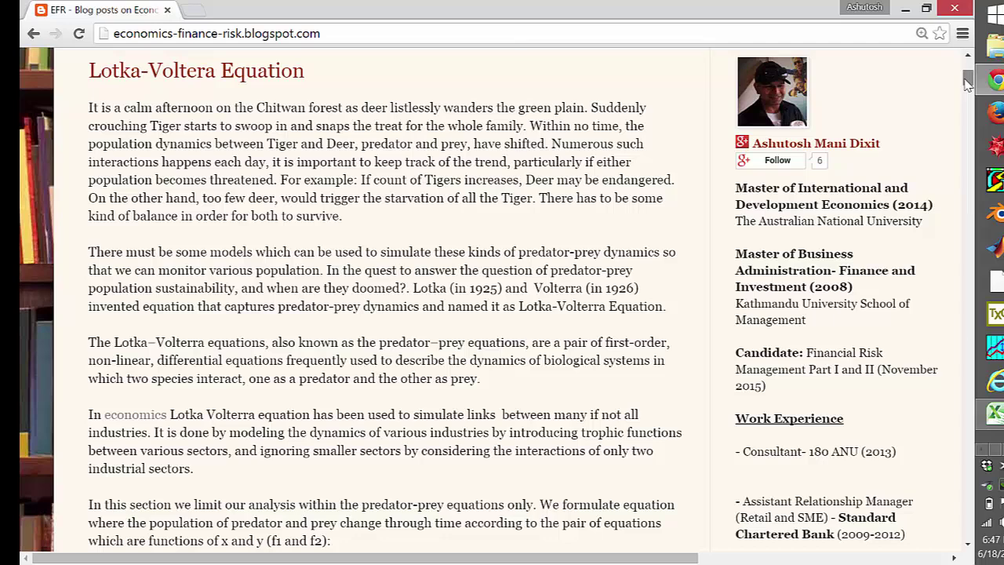
drag(966, 84, 967, 80)
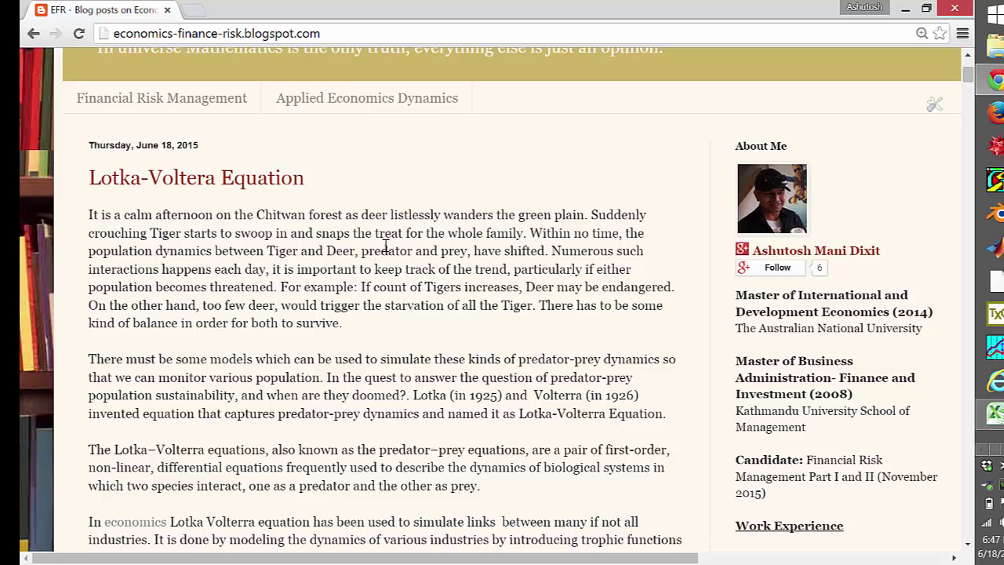
mouse_move(993, 414)
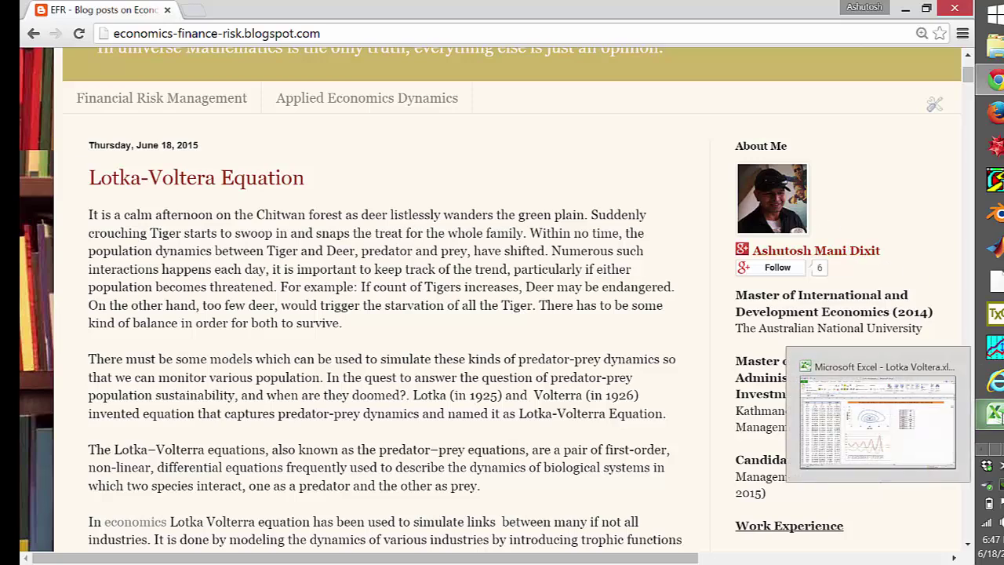
Step: Review the blog post's parameter values, simulation figure, growth equations and closing Intuition paragraphs
drag(967, 78, 956, 185)
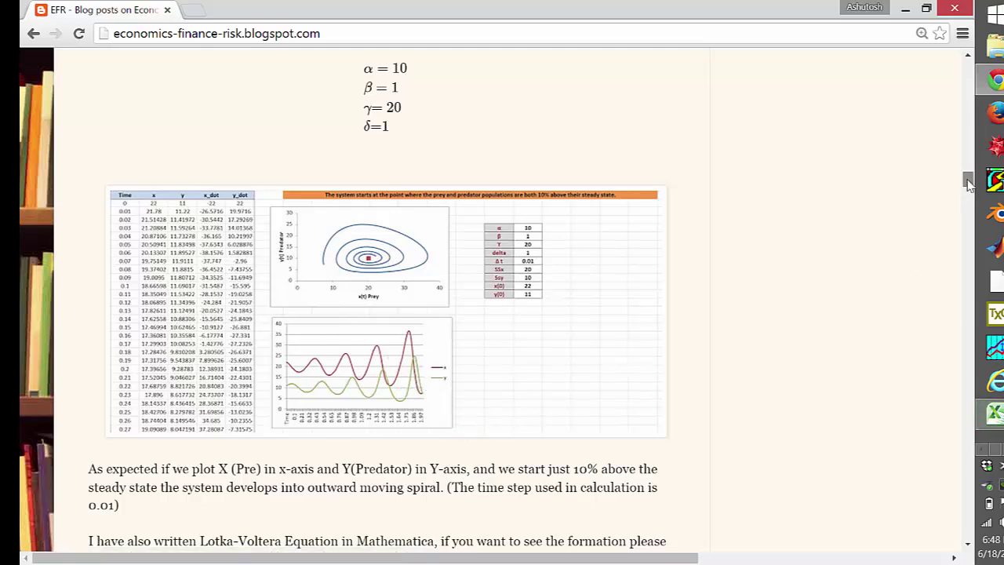
drag(969, 182, 961, 98)
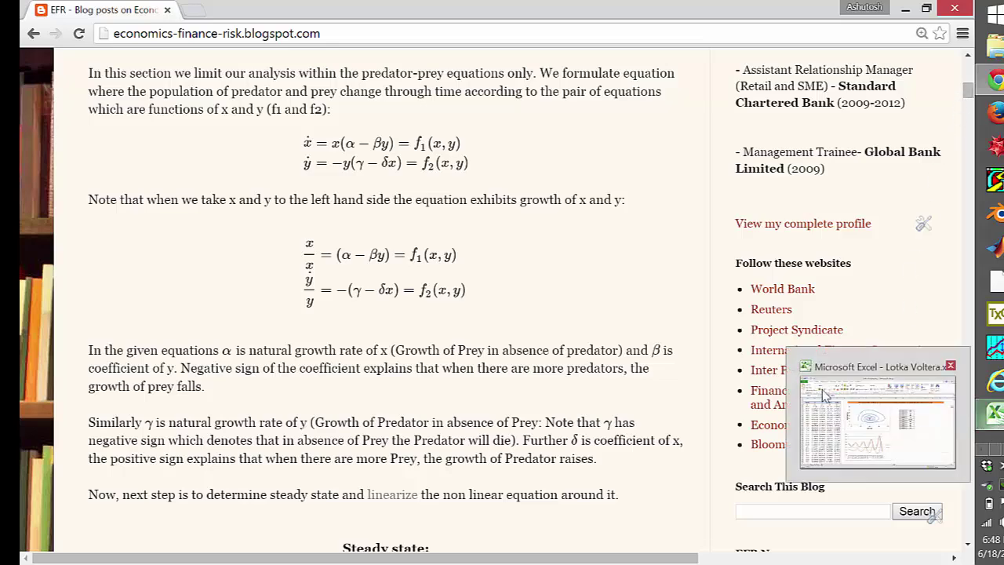
drag(970, 94, 958, 205)
drag(90, 250, 541, 447)
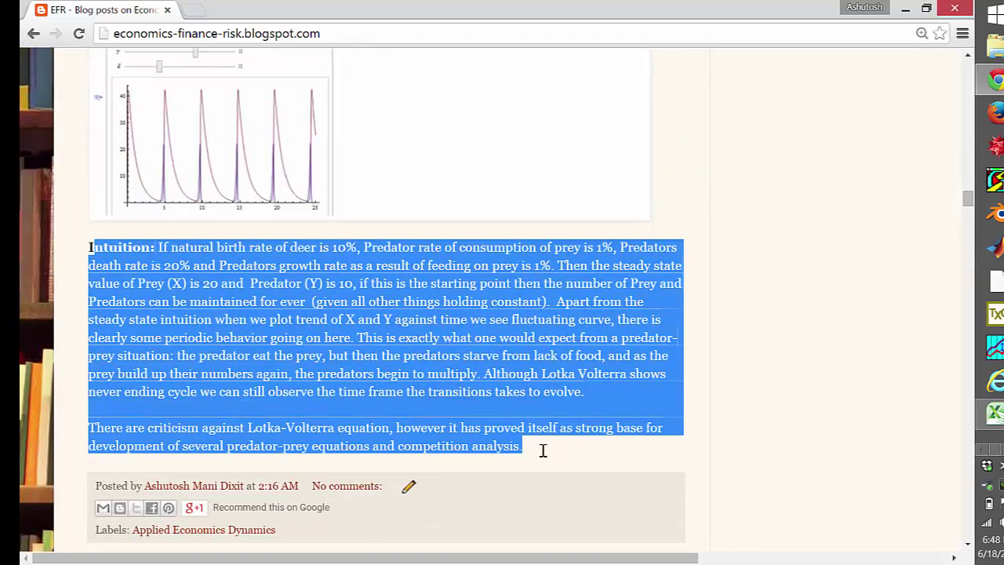
click(740, 231)
drag(967, 206, 957, 94)
Step: Switch to the Lotka Voltera.xlsx workbook in Excel and inspect the starting values and formulas in the x, y, x_dot and y_dot columns
click(994, 413)
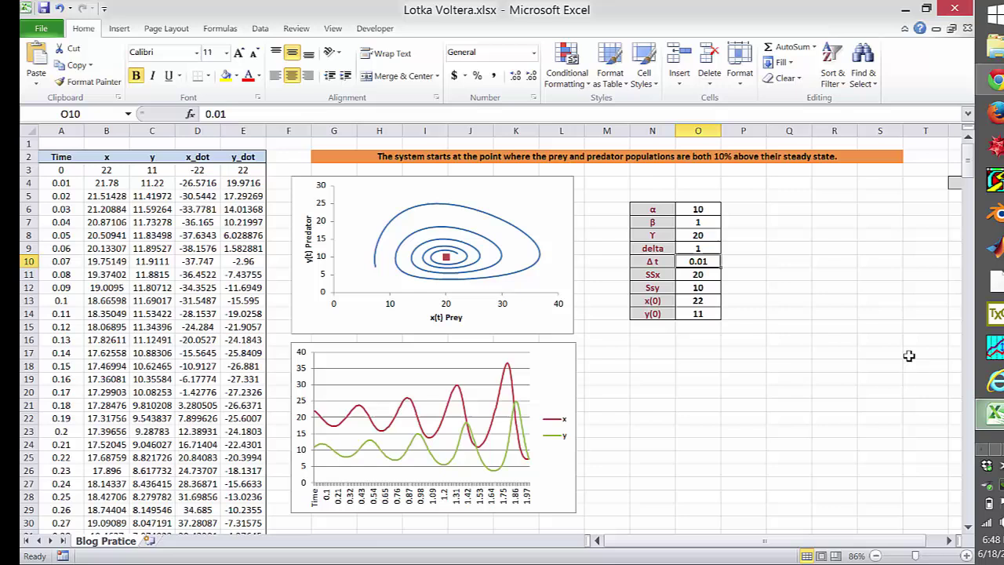
click(836, 312)
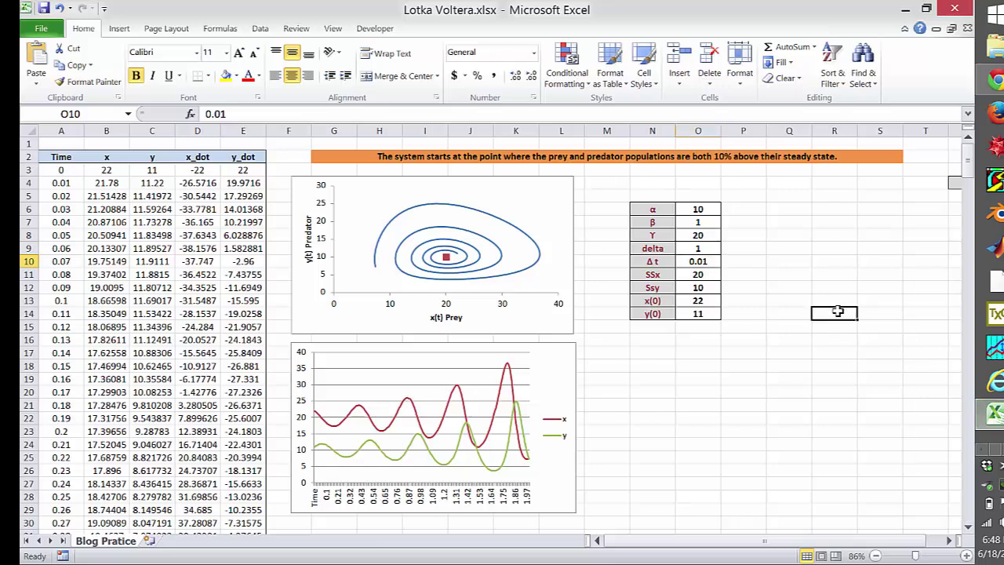
click(798, 258)
click(835, 206)
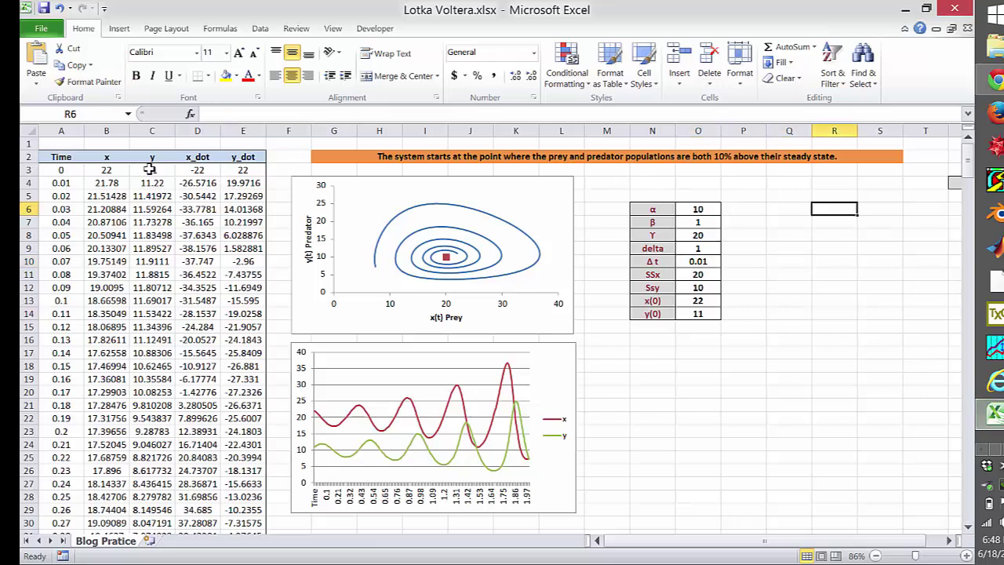
click(114, 170)
click(152, 170)
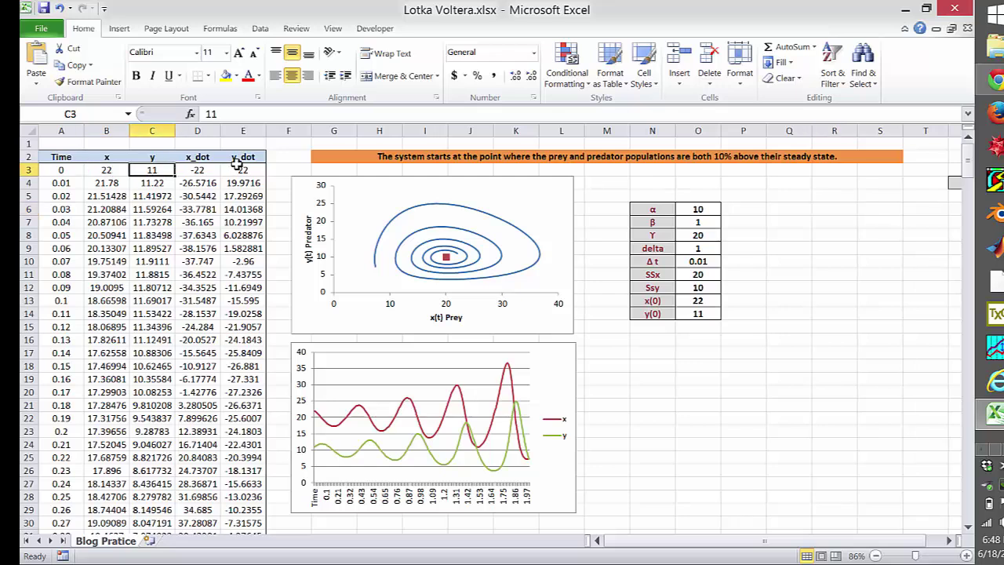
click(243, 182)
click(194, 239)
click(123, 240)
click(202, 287)
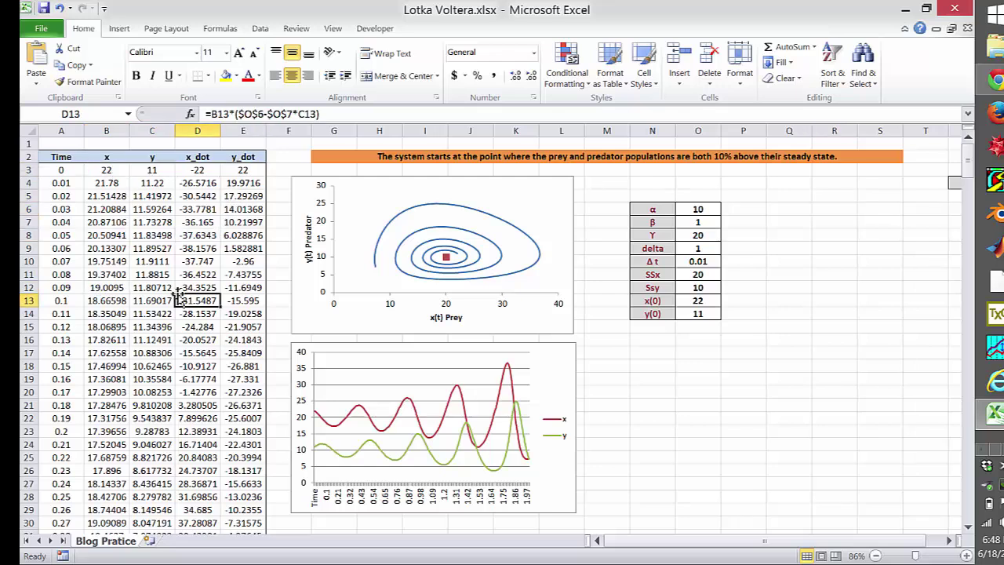
click(243, 288)
click(706, 418)
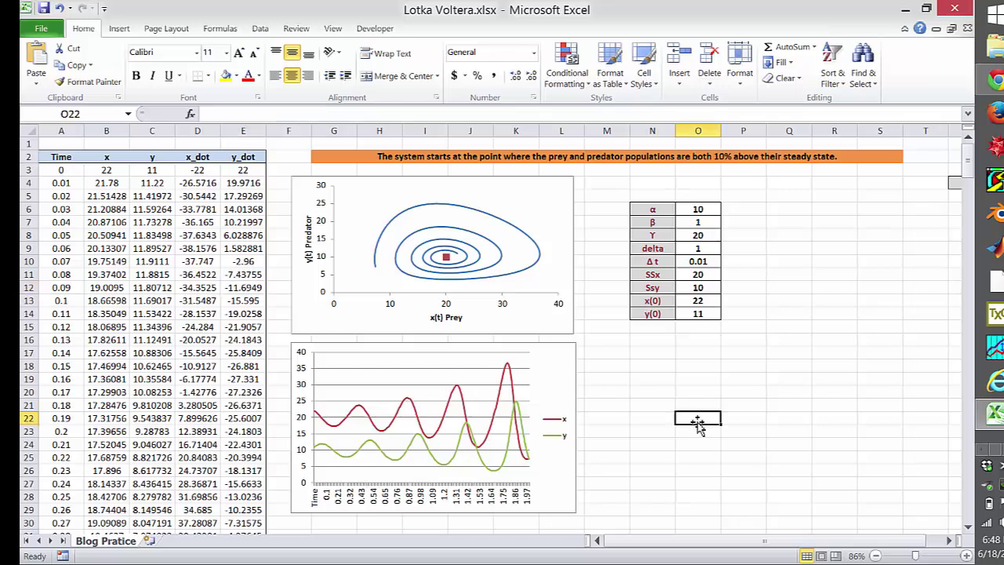
Step: Inspect the x_dot formula in D5 and go through the Time, x, y, x_dot and y_dot column headers
click(189, 194)
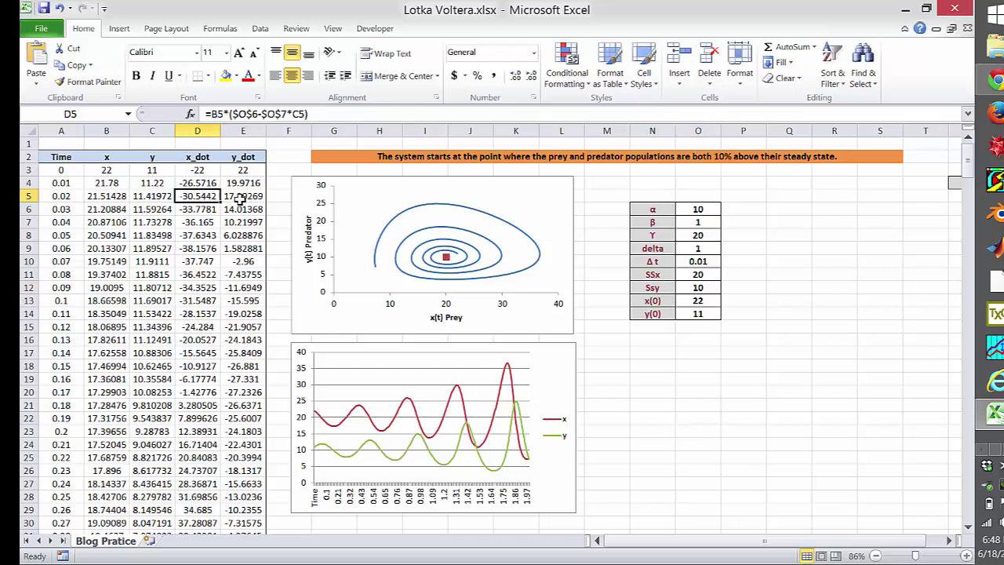
click(61, 158)
click(103, 161)
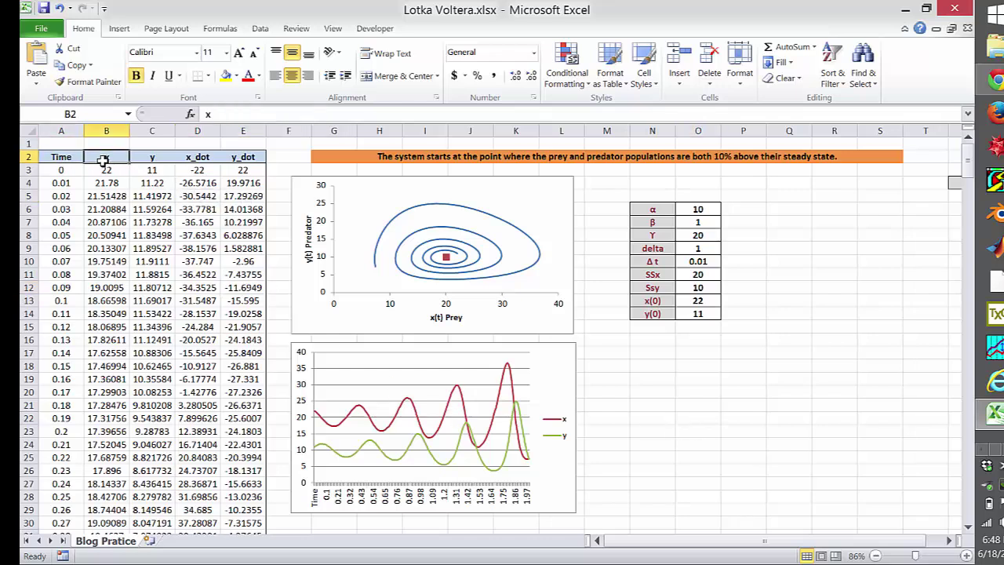
click(143, 161)
click(189, 167)
click(229, 158)
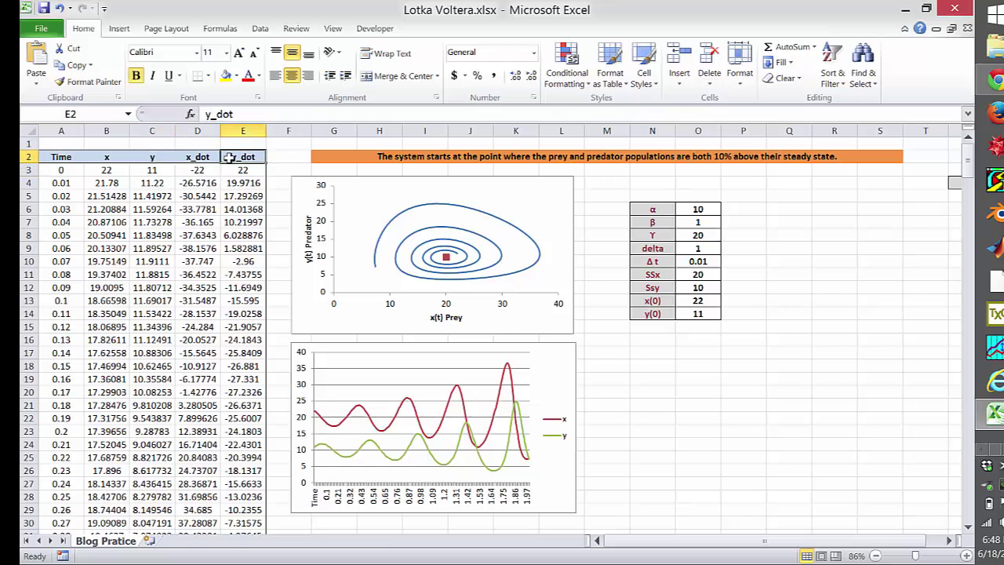
Step: Examine the parameter table's labels in N6:N14 and the α, β, γ and delta values in O6:O9
drag(650, 208, 656, 312)
click(651, 378)
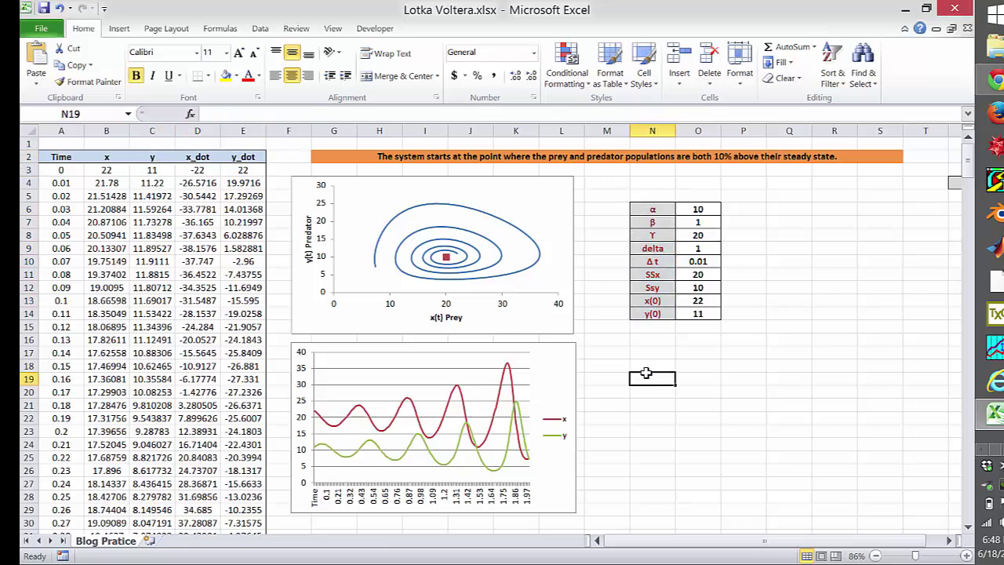
click(697, 209)
click(697, 222)
click(697, 235)
click(697, 248)
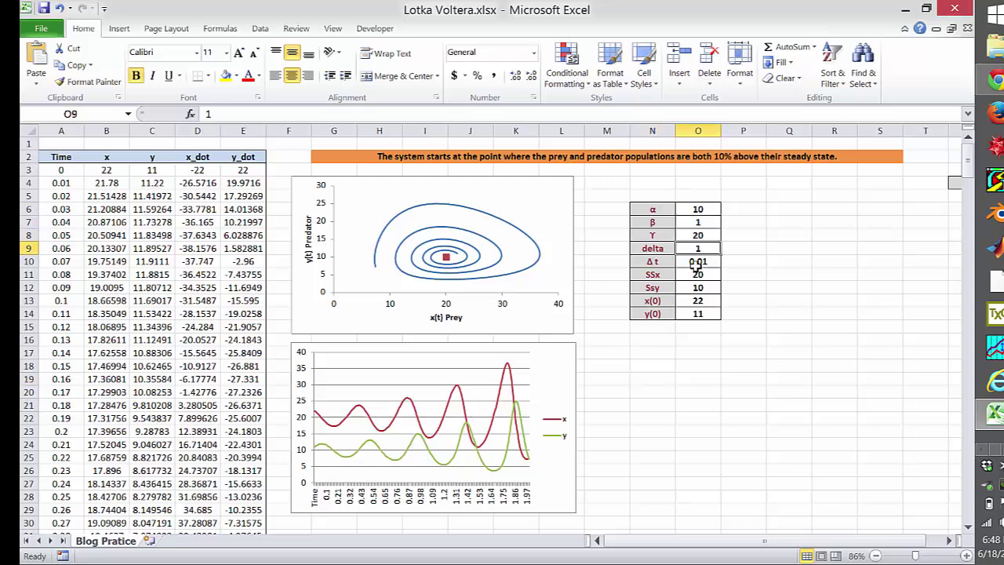
click(649, 209)
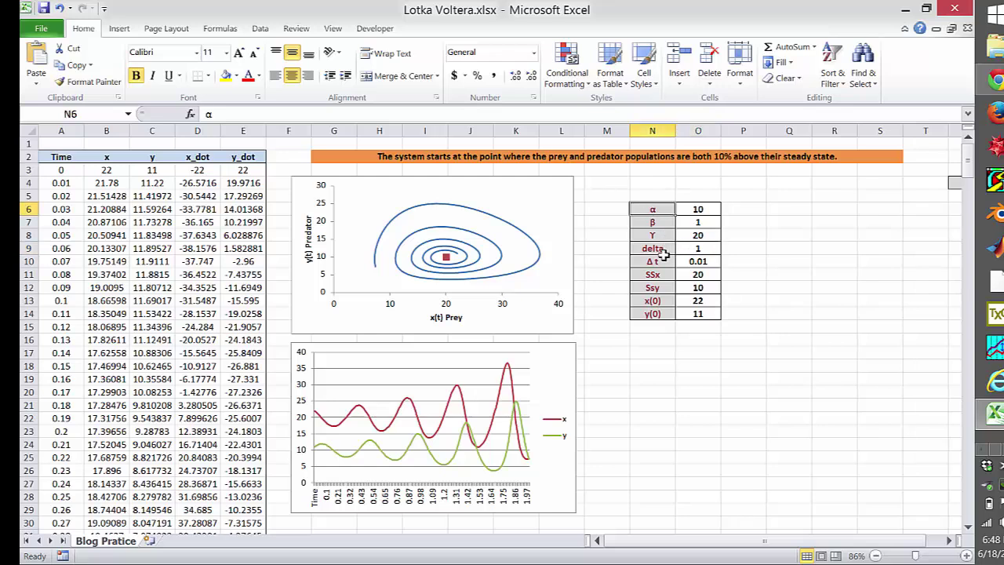
Step: Switch to the blog post in Chrome and examine the predator-prey equations containing α, β, γ and δ
key(alt+Tab)
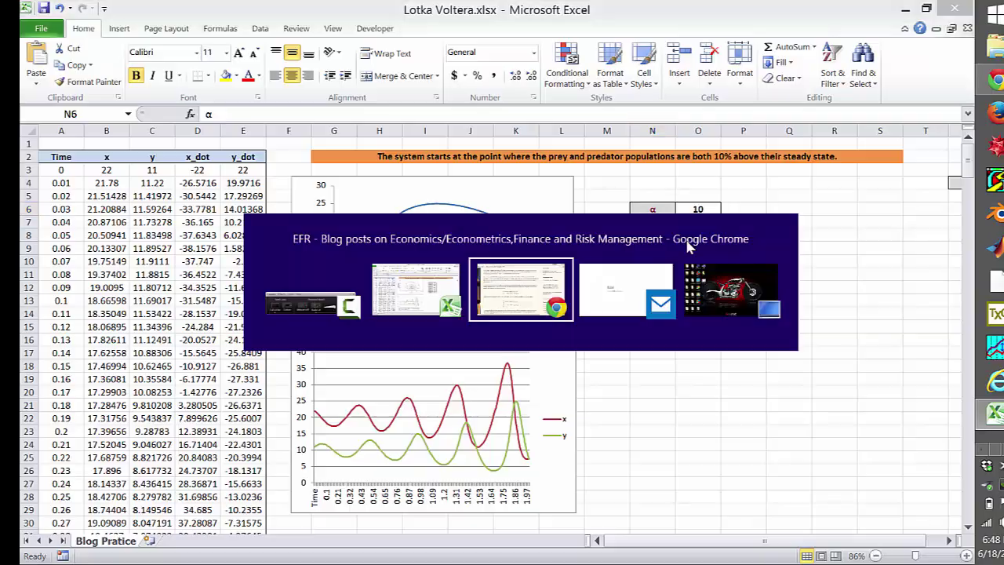
scroll(970, 83, up, 5)
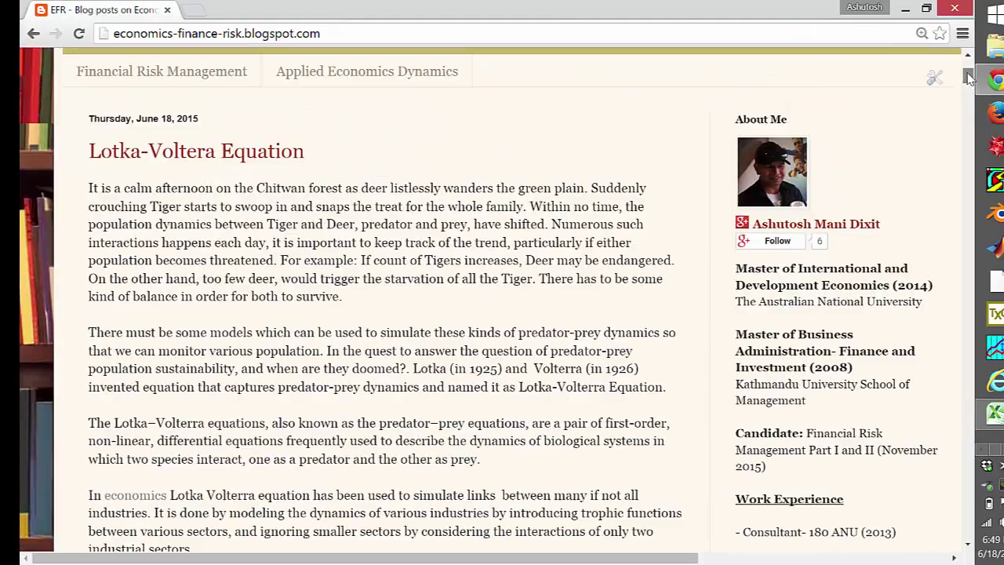
scroll(970, 86, down, 4)
scroll(969, 83, down, 1)
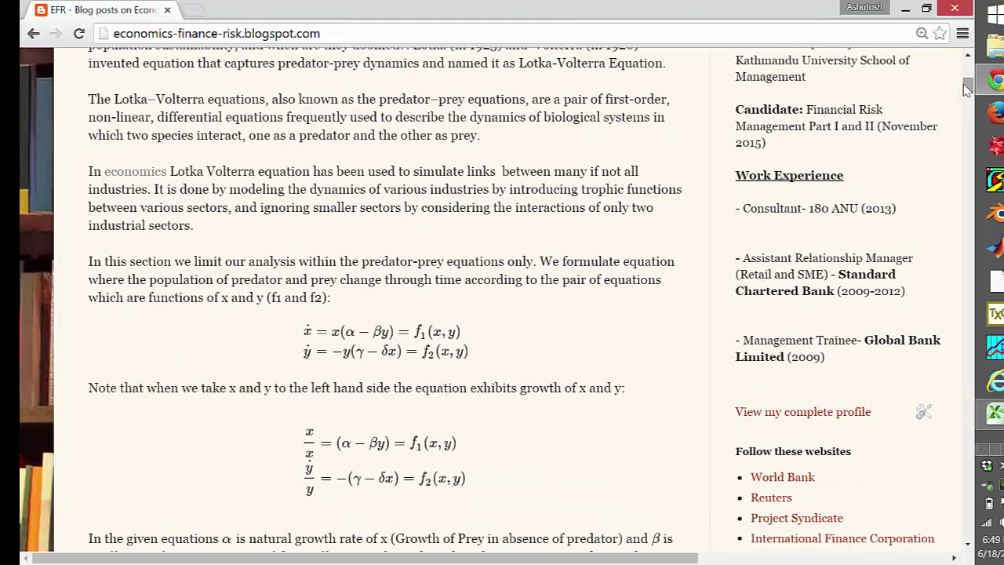
Step: Return to the Excel workbook and examine the Δt time step in O10 and the first Time value in A3
key(alt+Tab)
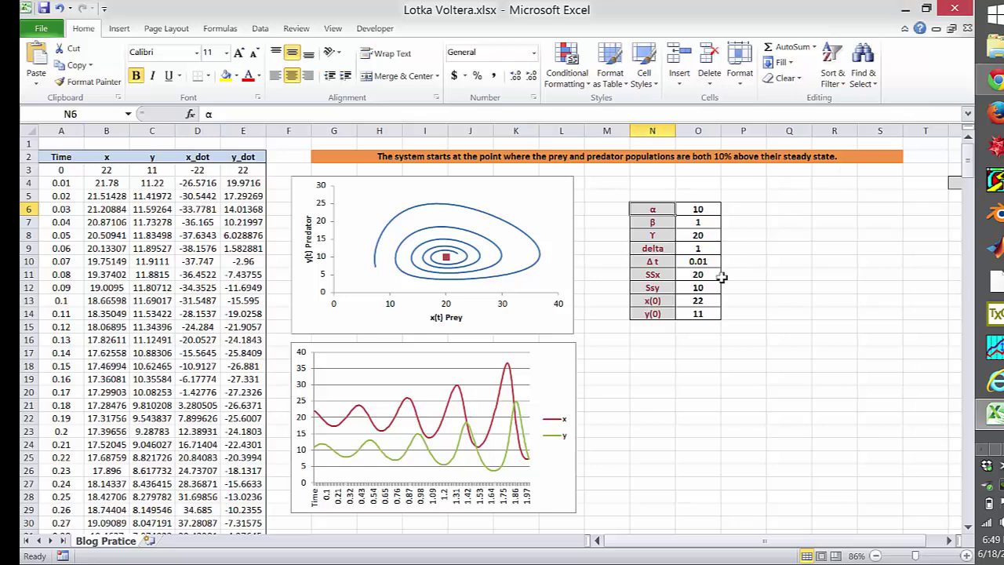
click(649, 264)
drag(684, 265, 697, 264)
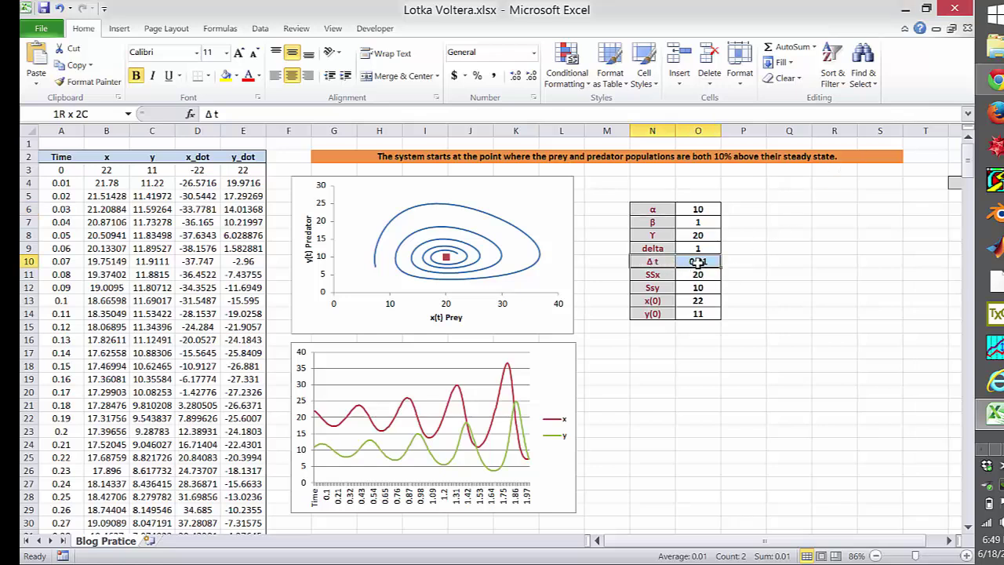
click(750, 260)
click(705, 262)
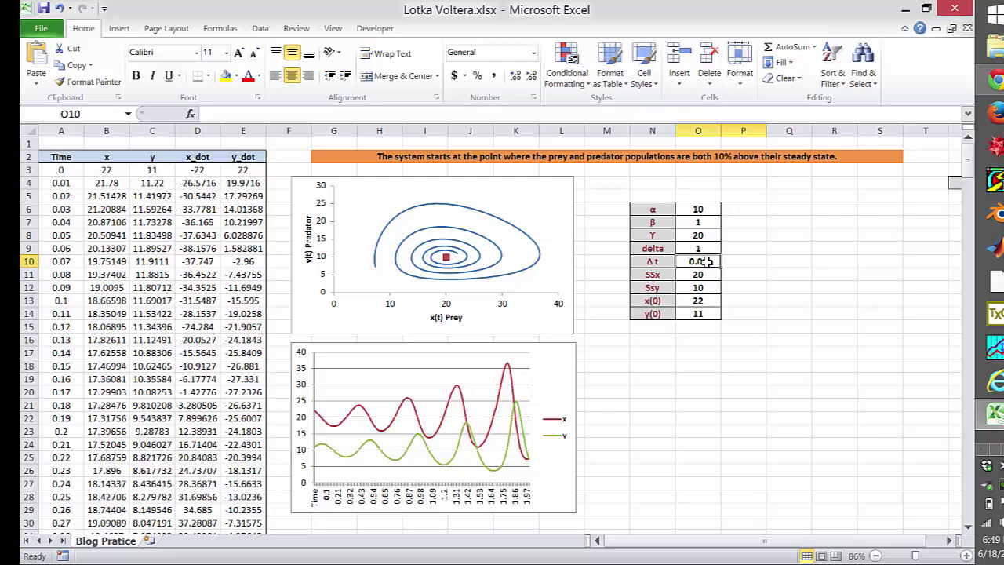
key(ctrl+b)
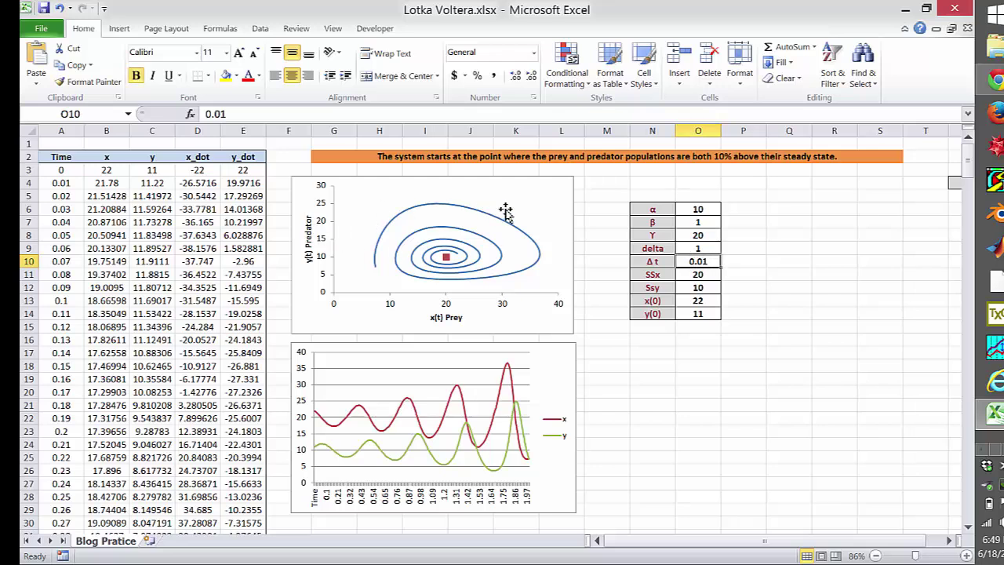
click(63, 172)
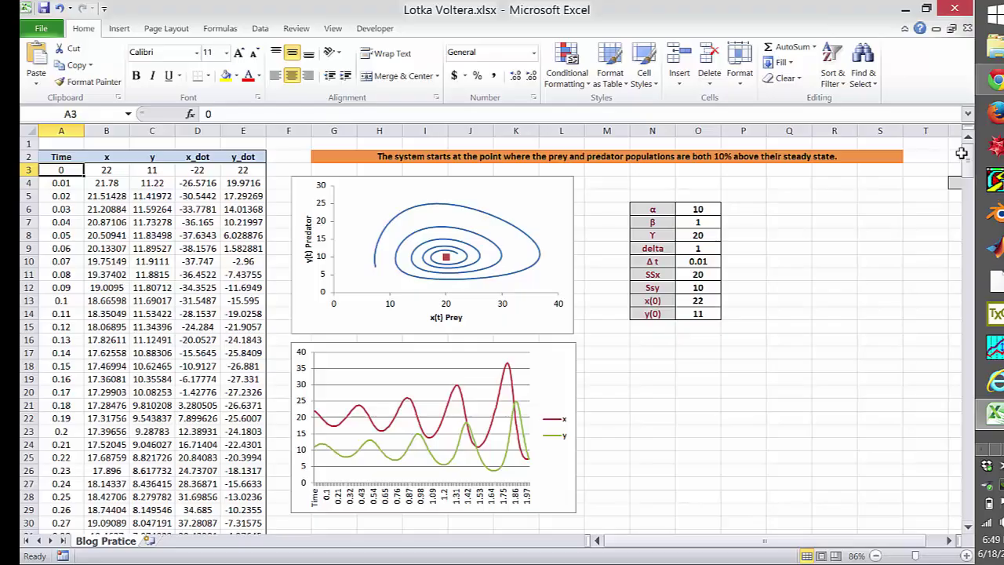
mouse_move(969, 154)
mouse_down()
mouse_move(970, 390)
mouse_move(969, 157)
mouse_up()
Step: Compare the SSx and Ssy steady-state formulas in O11 and O12 with the isoline derivations in the Chrome blog post
click(663, 289)
click(697, 275)
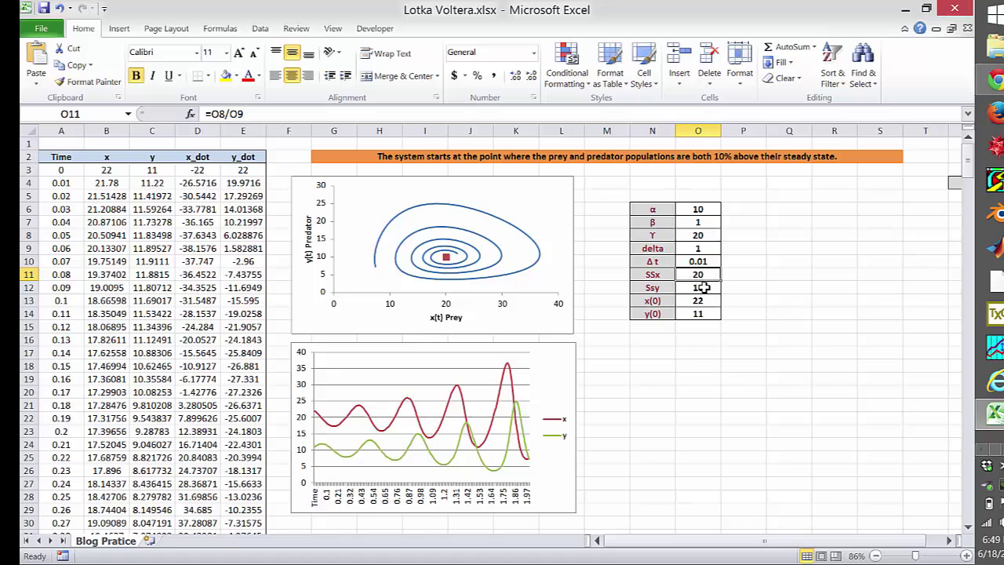
key(alt+Tab)
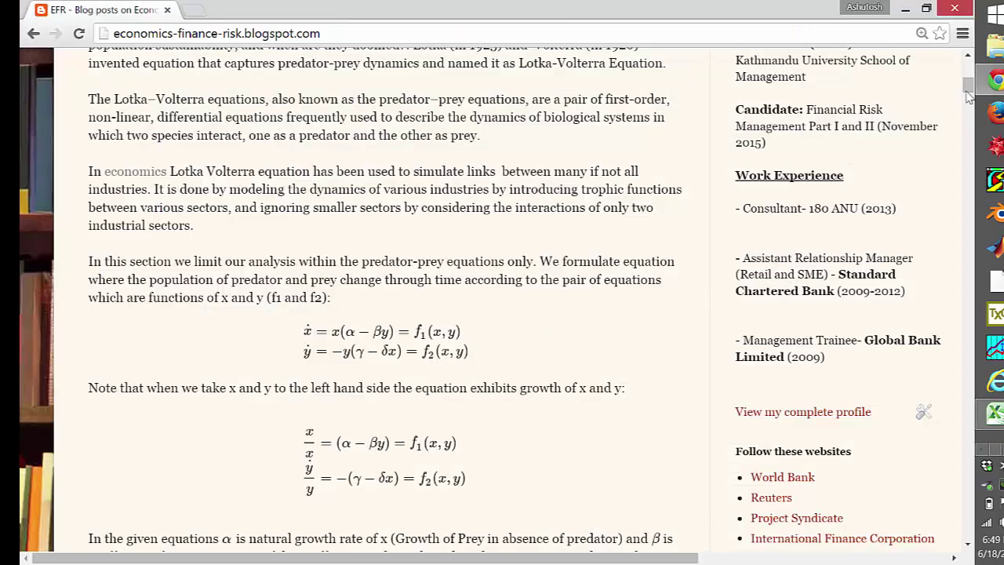
drag(968, 94, 964, 161)
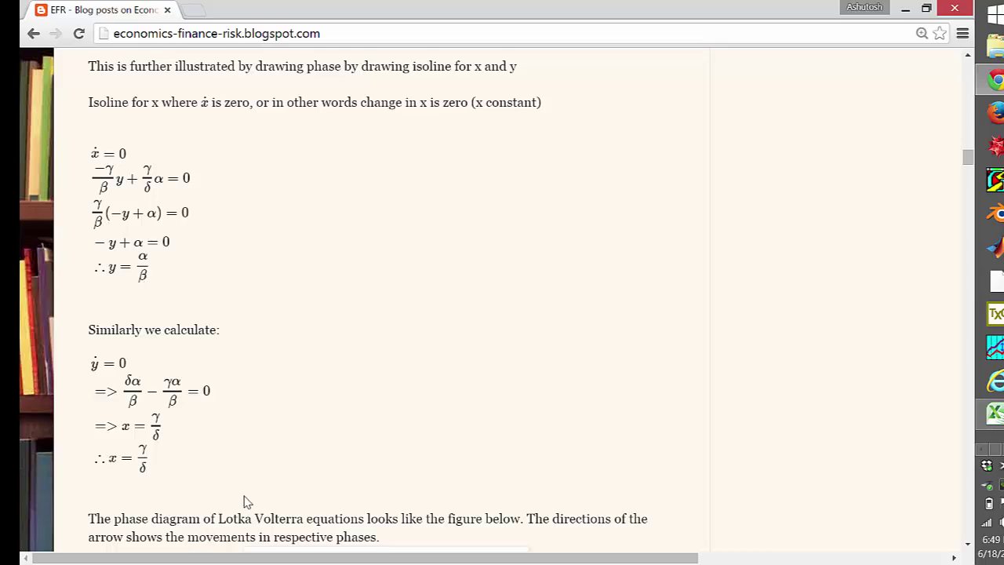
key(alt+Tab)
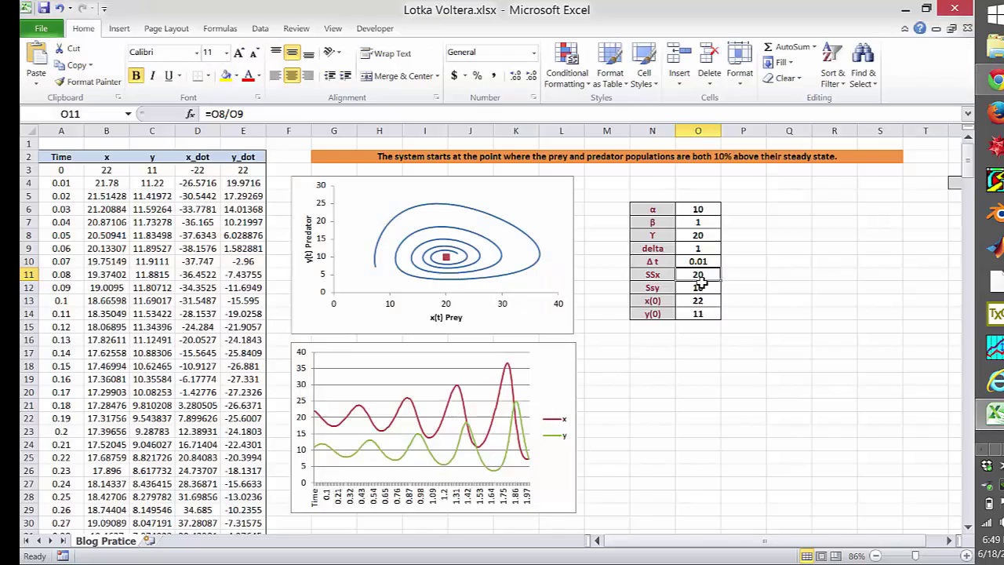
click(698, 288)
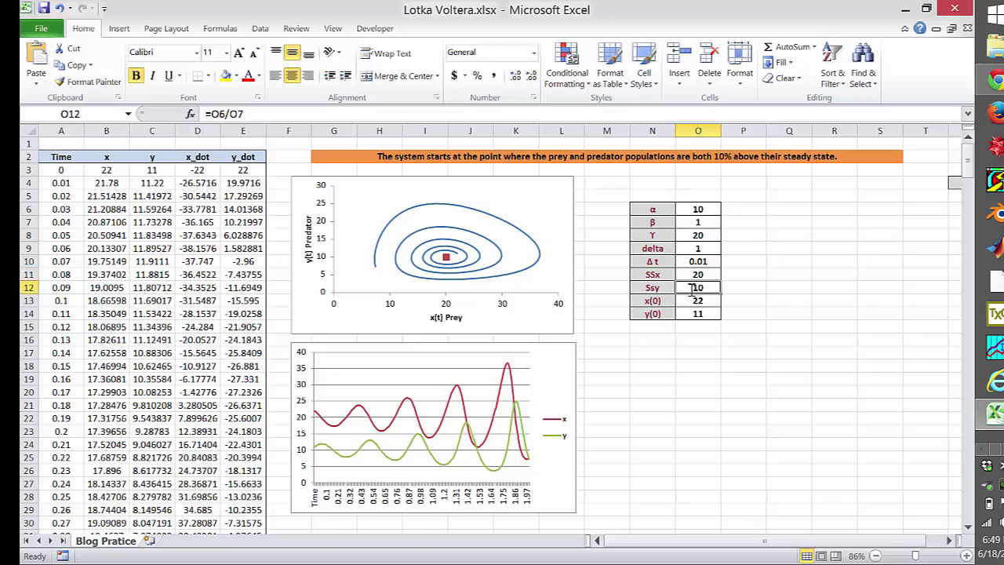
Step: Examine which parameters the Ssy and SSx steady-state formulas in O12 and O11 reference
double_click(691, 289)
click(698, 275)
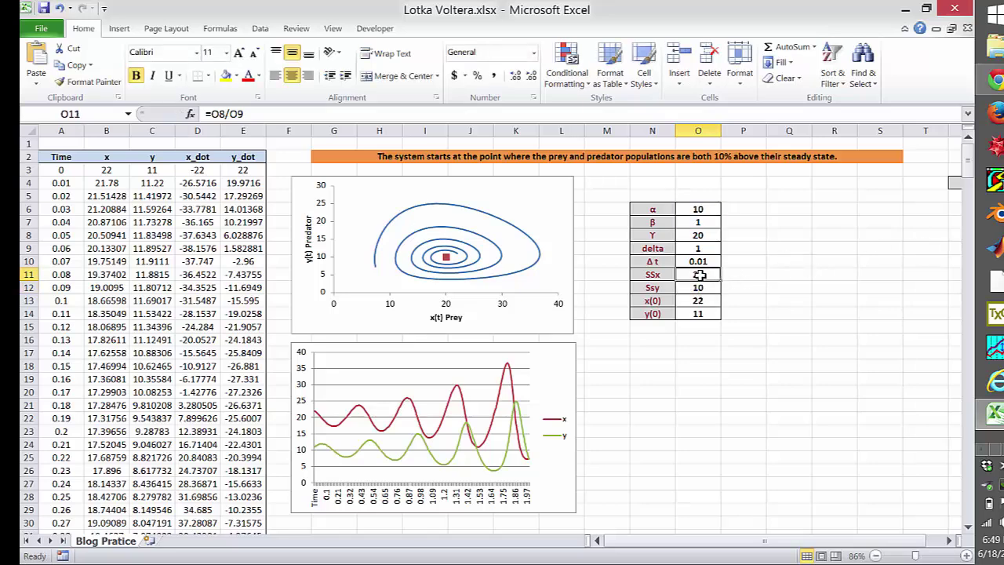
double_click(699, 275)
key(Escape)
Step: Examine the x(0) and y(0) labels in N13:N14 and their starting-value formulas in O13 and O14
click(651, 301)
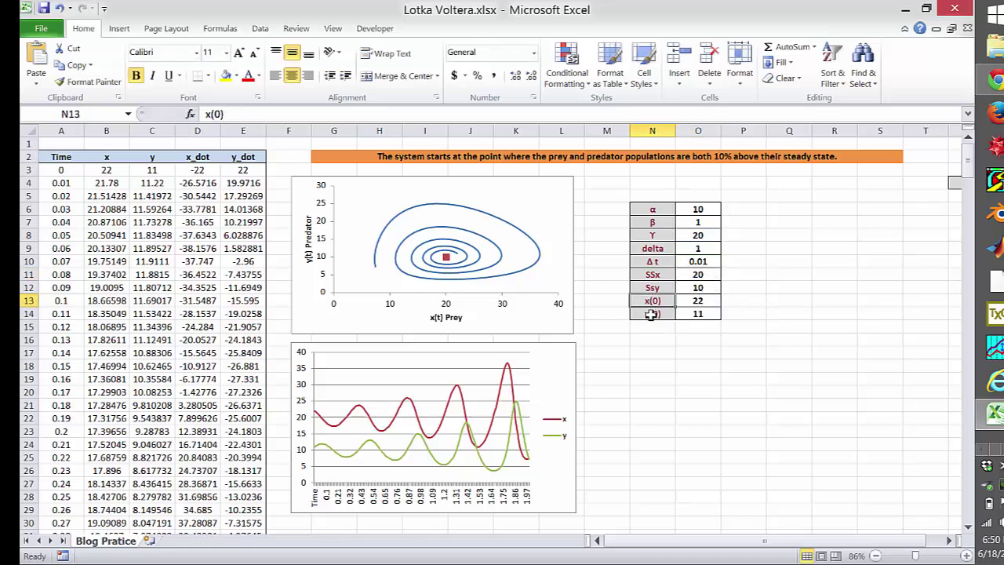
click(650, 314)
click(704, 299)
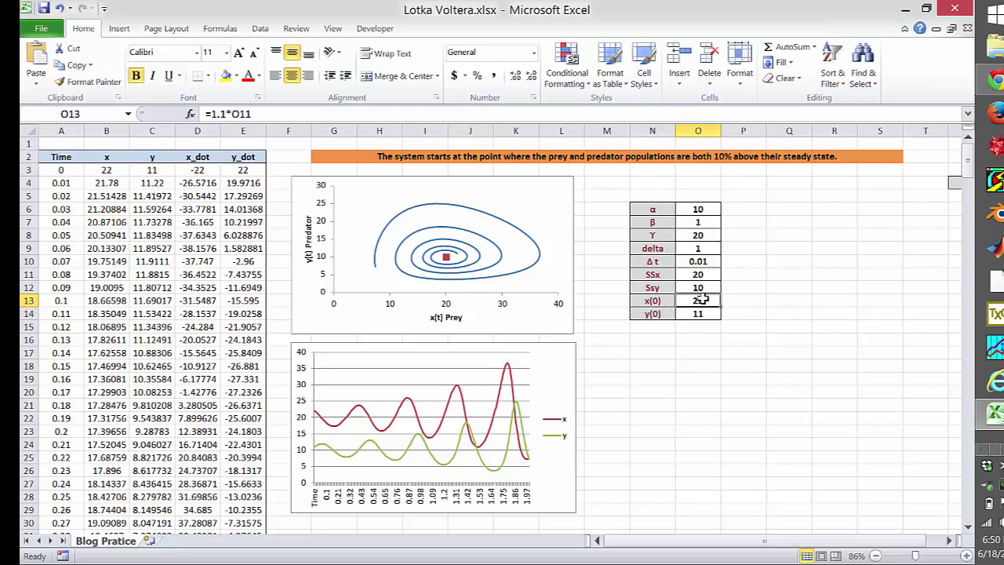
click(697, 314)
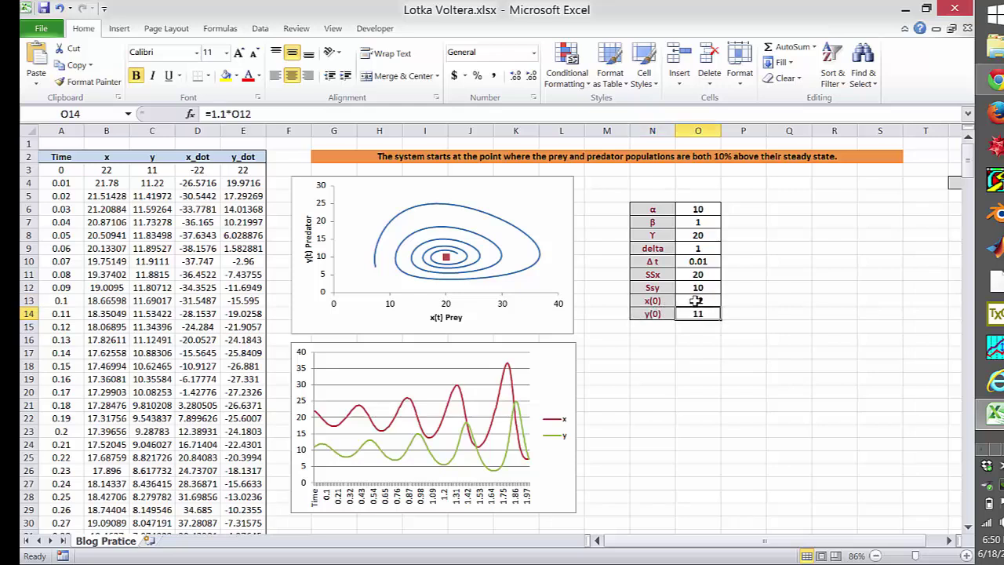
Step: Examine the initial x and y values in the simulation table's first row, cells B3 and C3
click(100, 171)
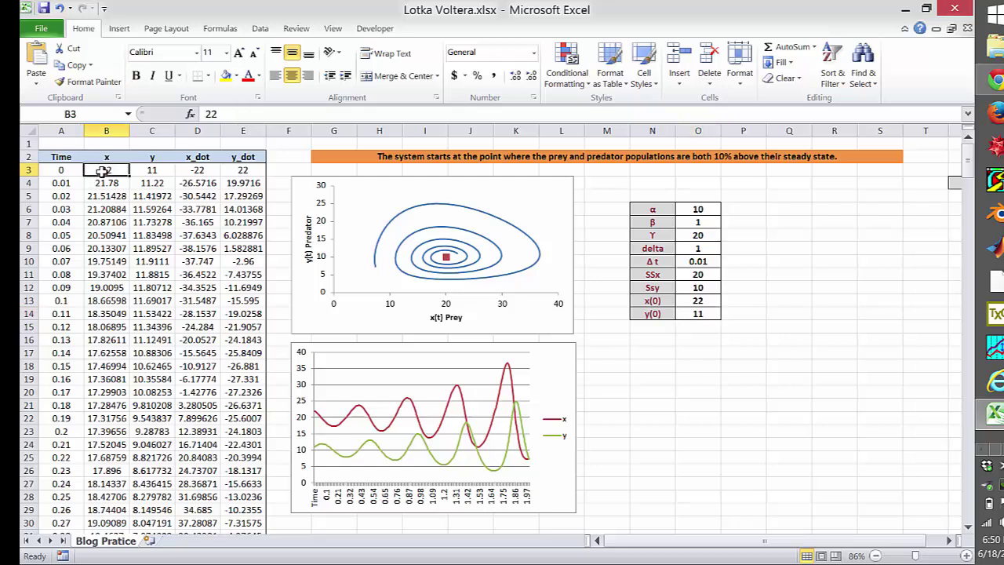
click(149, 170)
click(105, 169)
click(149, 170)
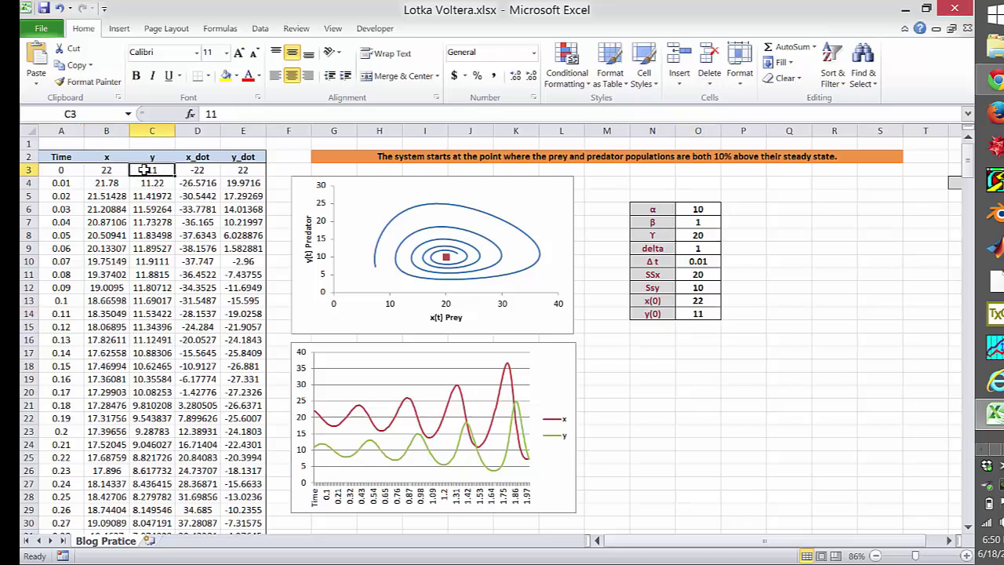
click(105, 169)
click(146, 169)
Step: Examine the x update formula in B4 and the cells it references, including the Δt time step
click(106, 183)
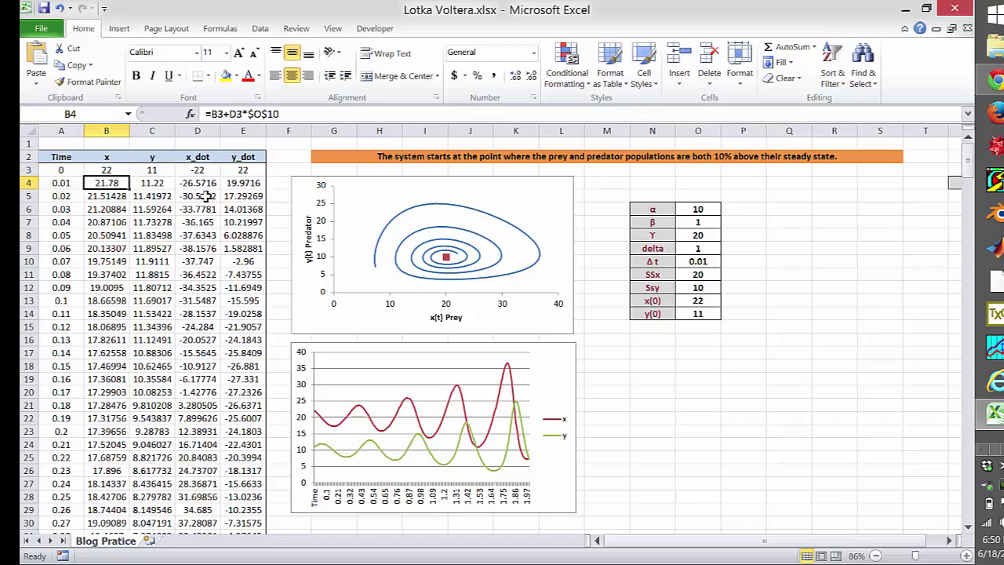
key(F2)
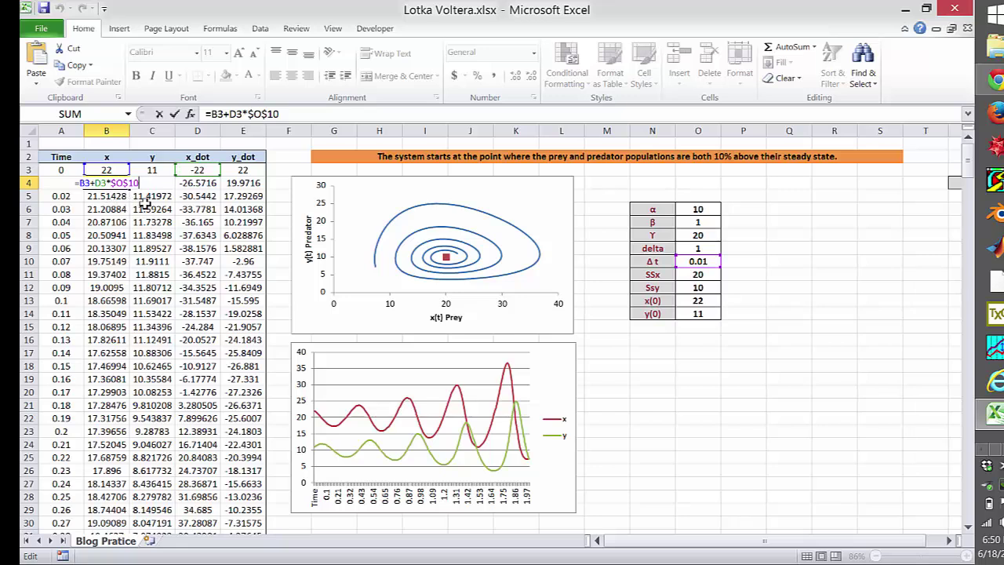
key(Escape)
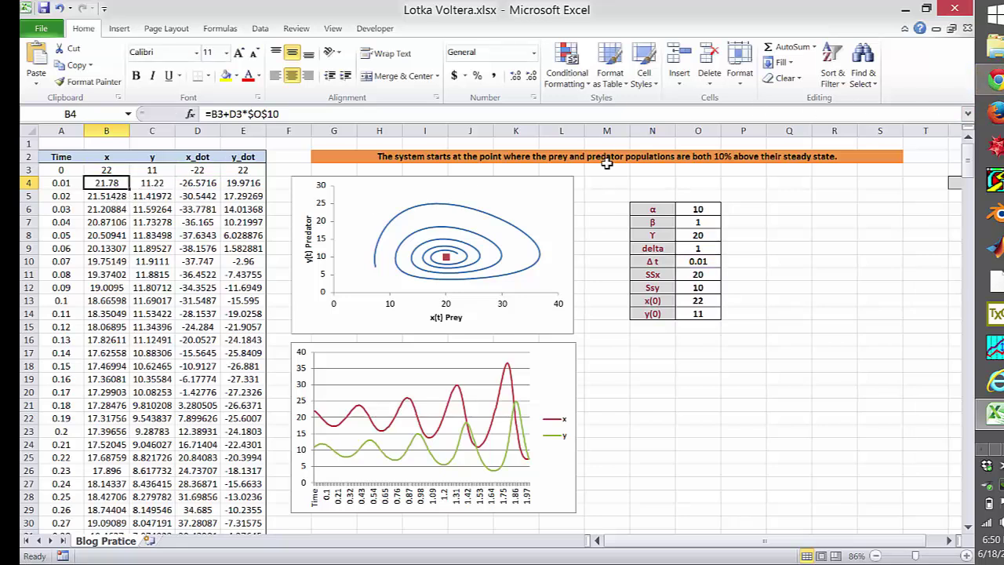
key(F2)
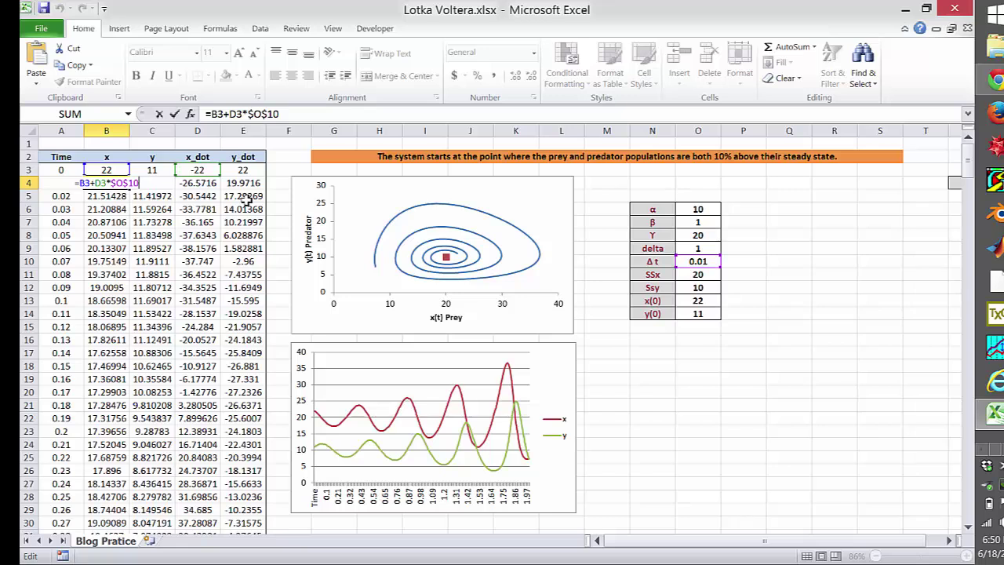
key(Tab)
Step: Compare the x_dot formula in D3 with the prey equation and its α and β terms in the Chrome blog post
key(Right)
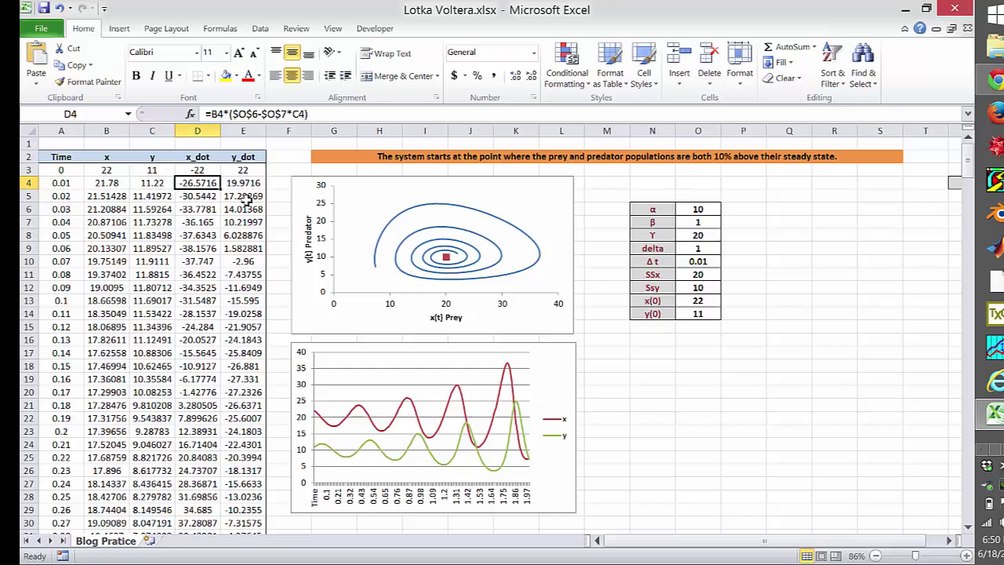
key(Up)
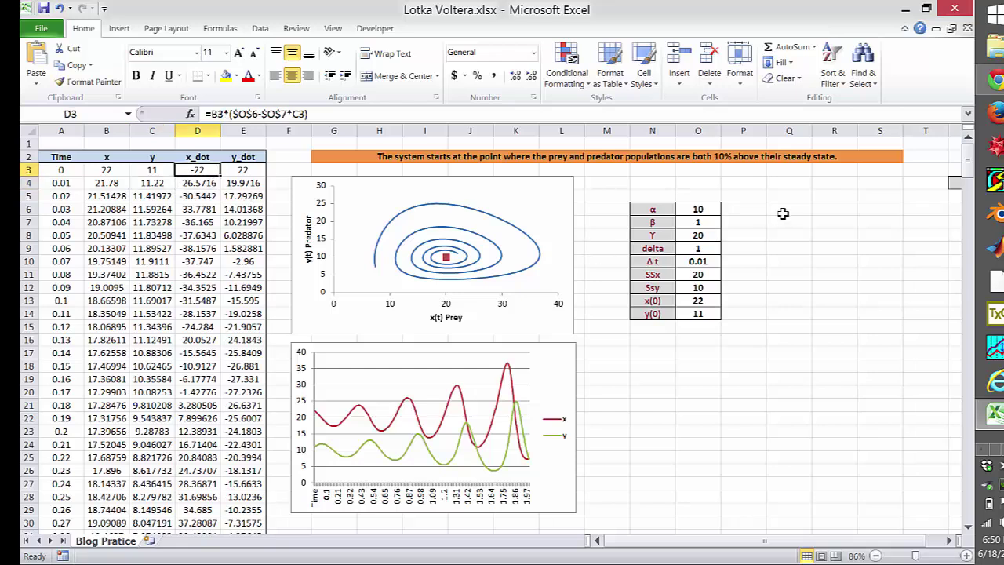
key(alt+Tab)
drag(968, 160, 970, 94)
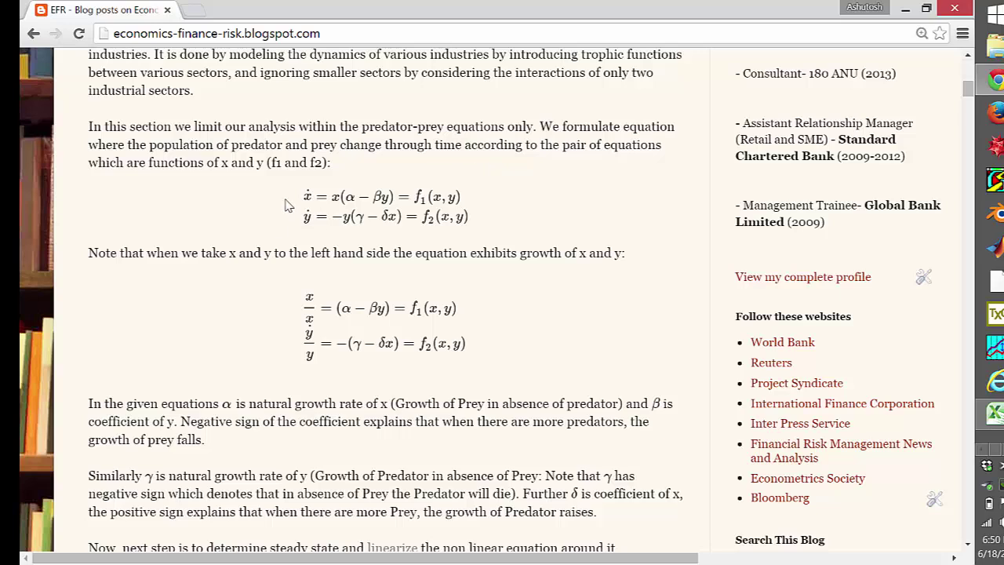
double_click(349, 198)
double_click(380, 198)
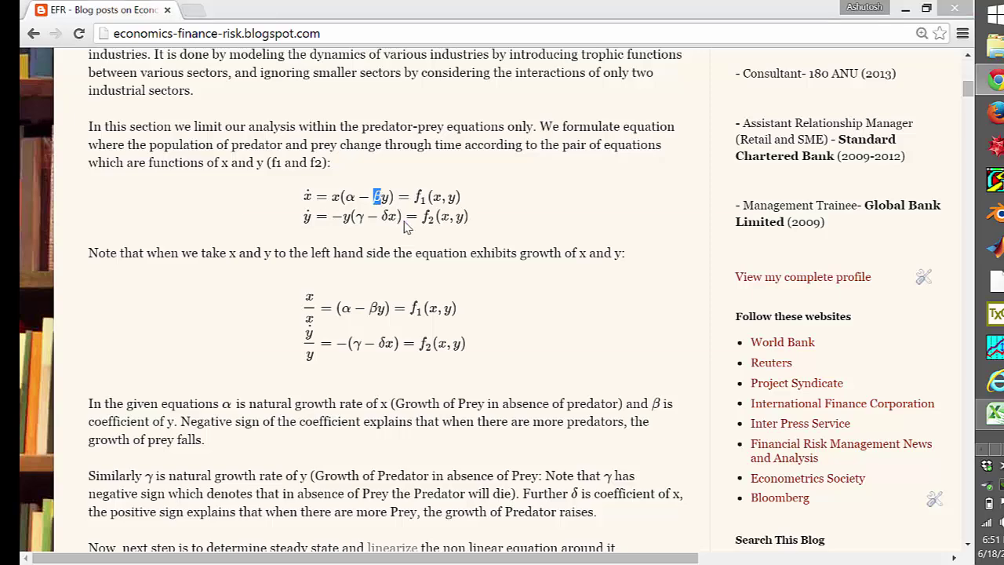
key(alt+Tab)
key(F2)
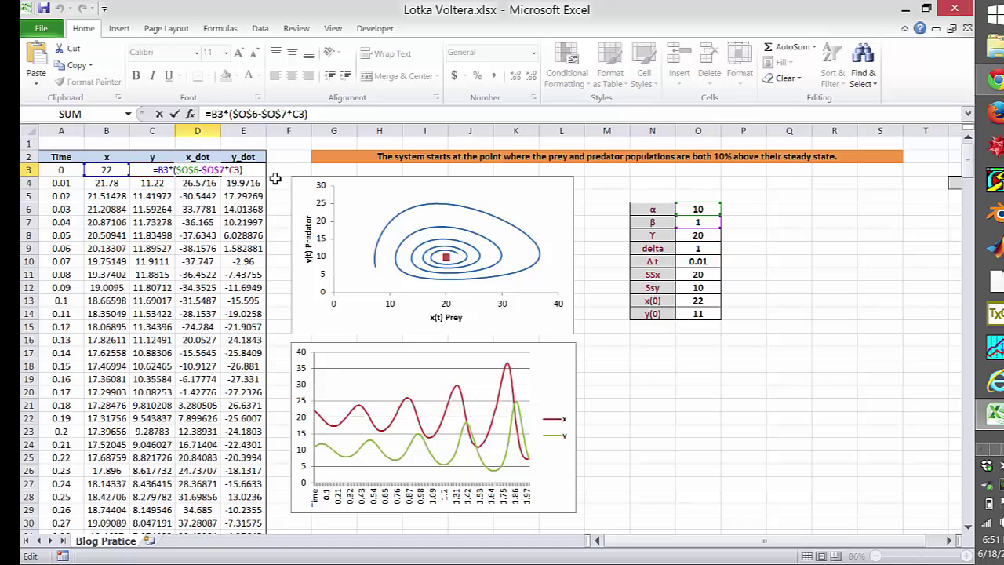
key(ctrl+Return)
Step: Compare the y_dot formula in E3 with the predator equation in the Chrome blog post and examine its referenced cells in Excel
key(Right)
key(alt+Tab)
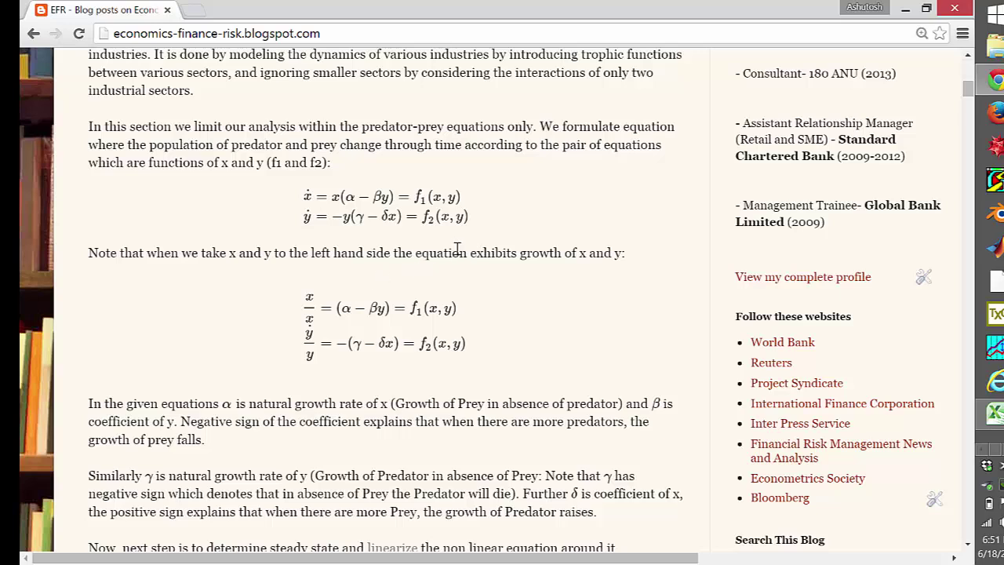
key(alt+Tab)
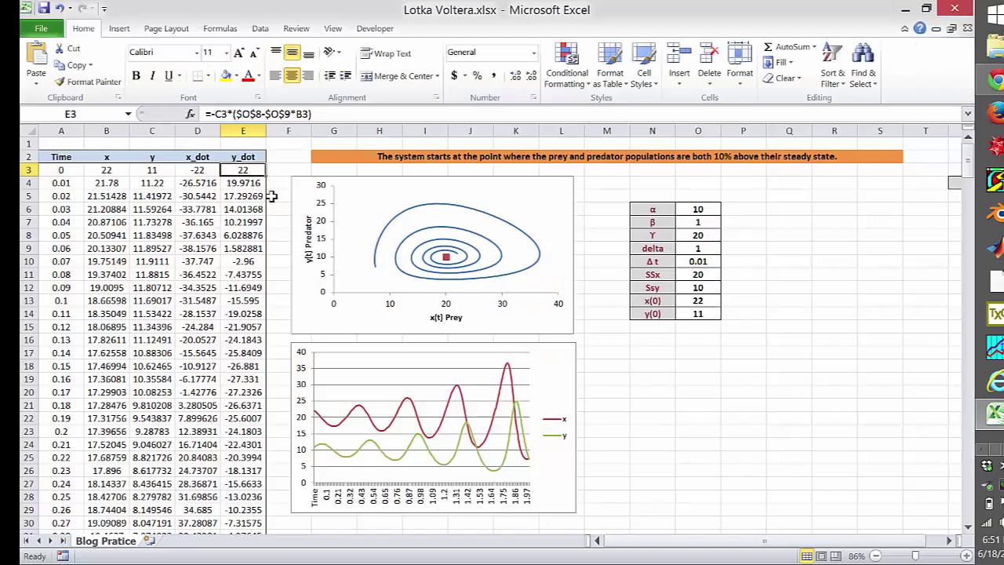
key(F2)
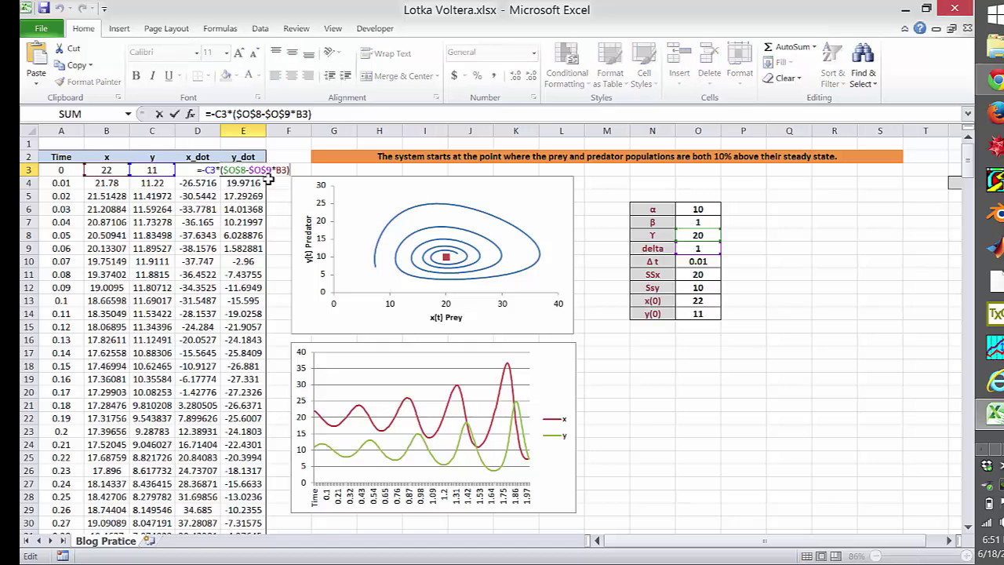
key(Escape)
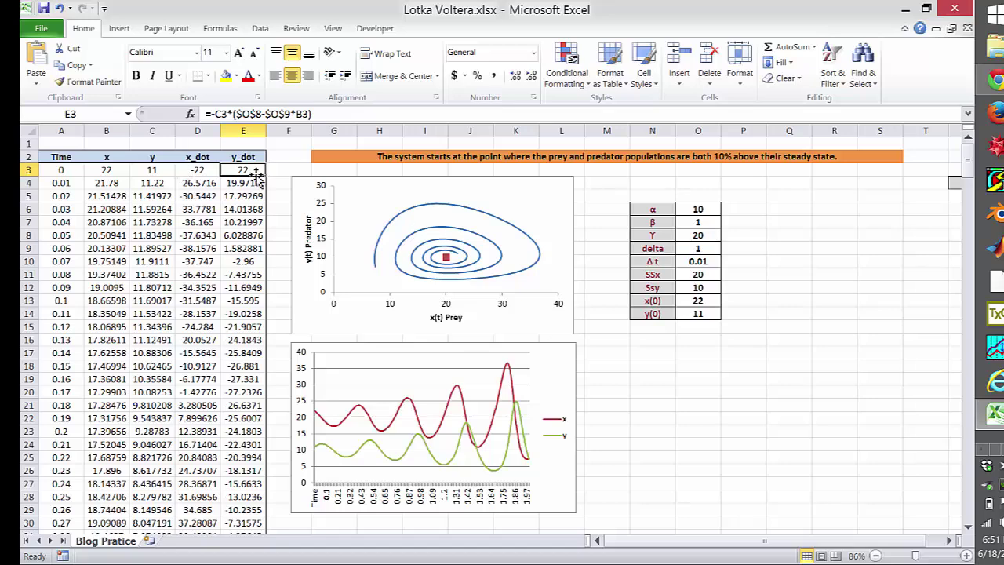
key(F2)
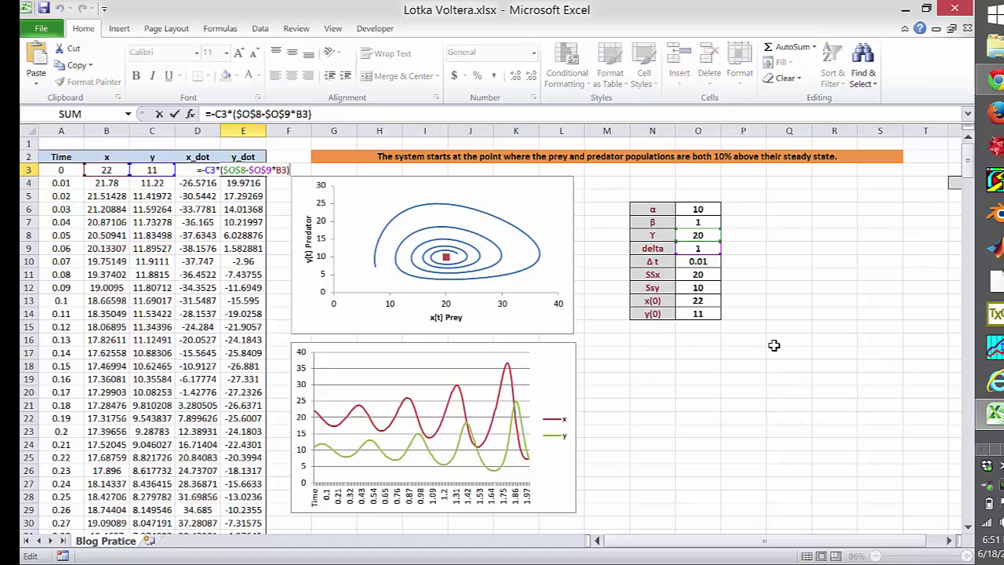
key(Escape)
Step: Set the initial x in B3 to 20 and initial y in C3 to 10, and inspect the steady-state point in the phase chart
click(147, 170)
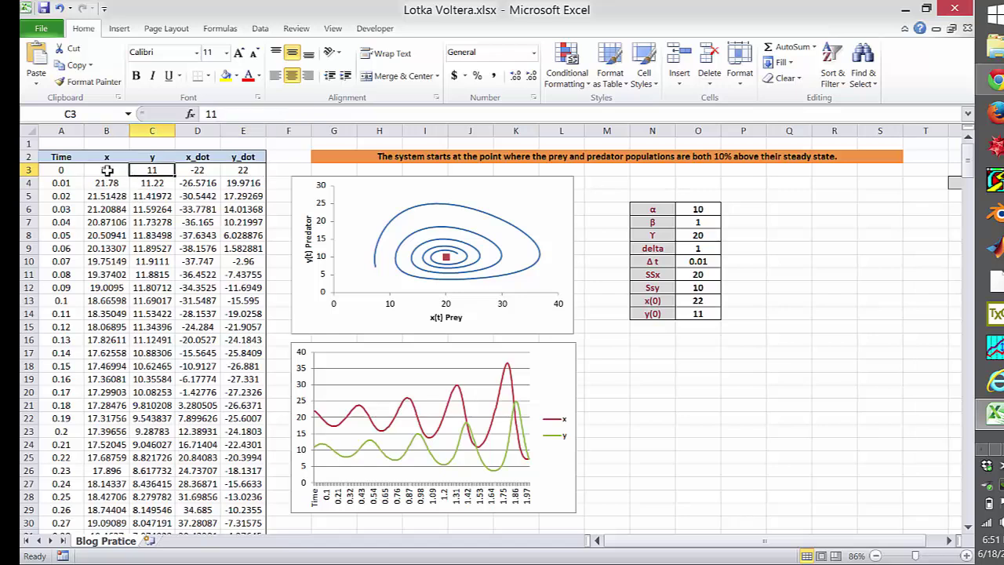
click(108, 169)
click(140, 168)
click(111, 169)
click(156, 168)
click(113, 168)
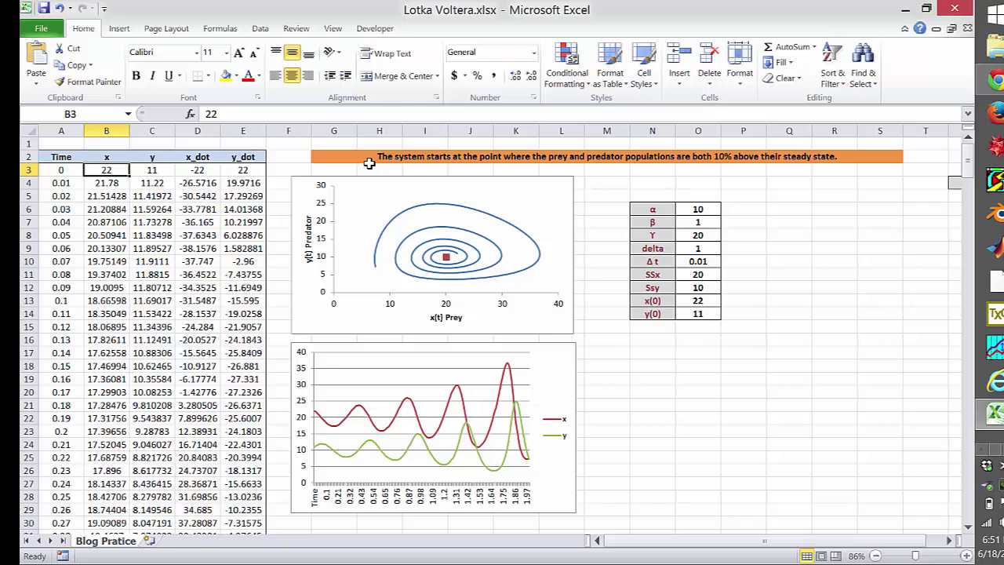
text(2)
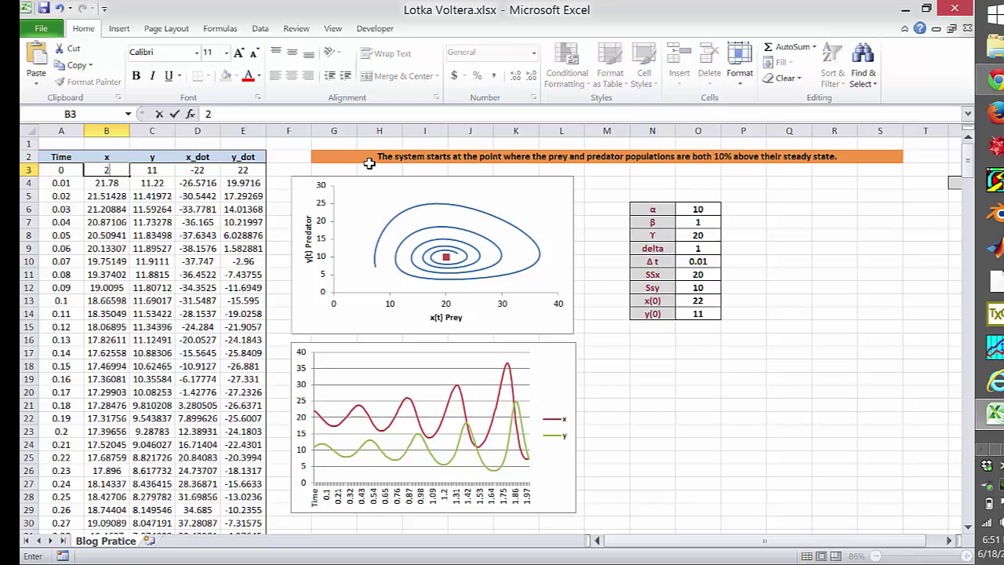
text(0)
key(Tab)
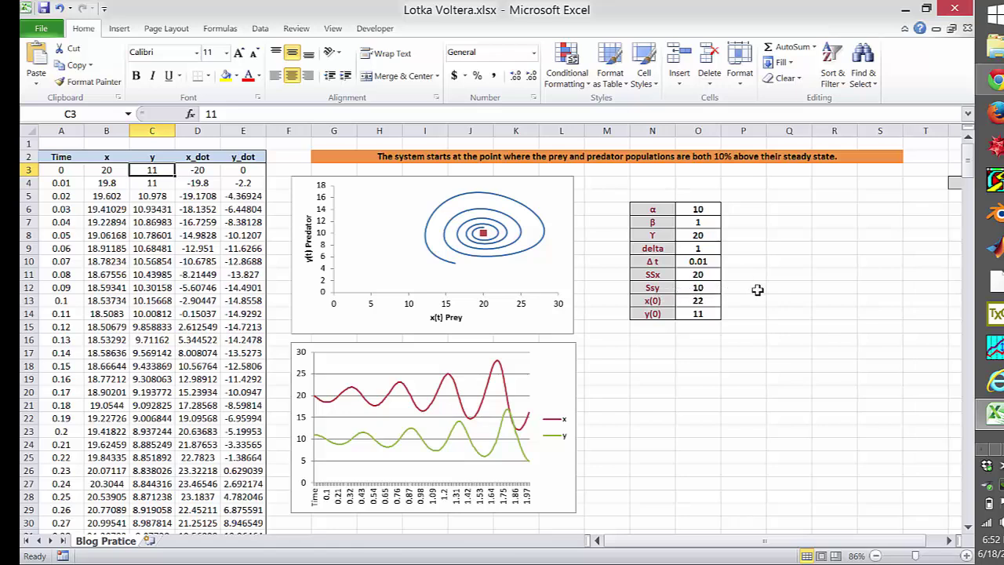
text(10)
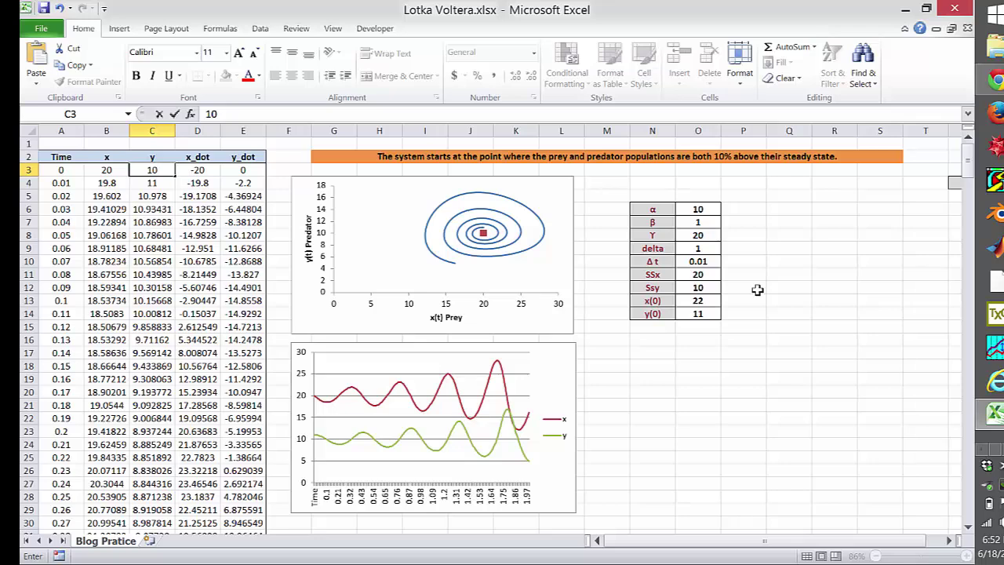
key(Return)
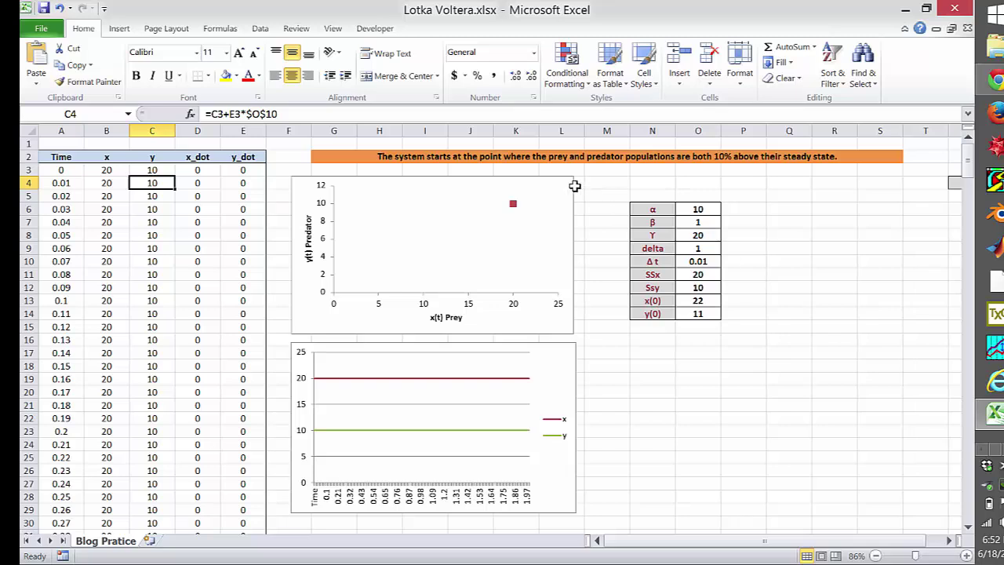
click(514, 204)
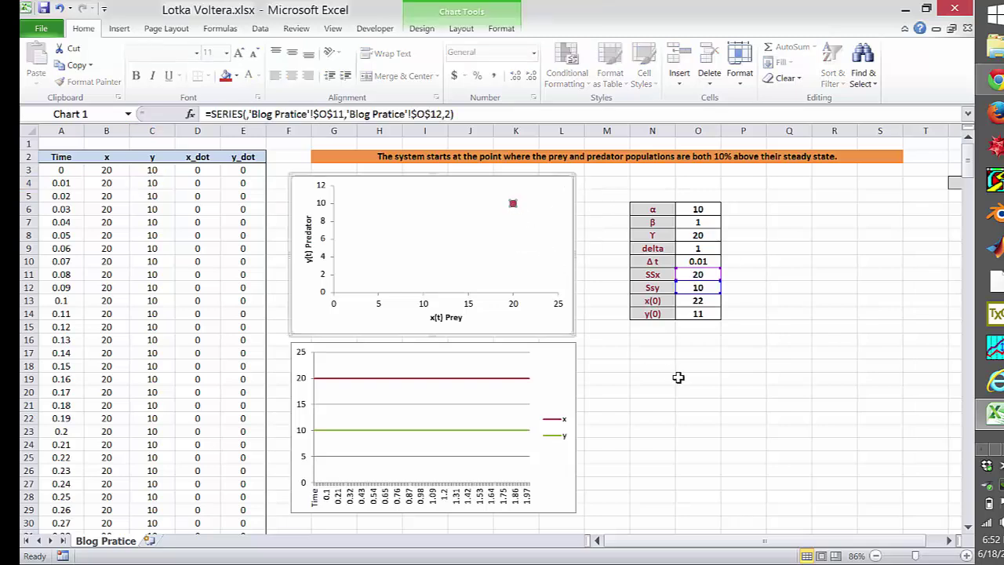
click(563, 309)
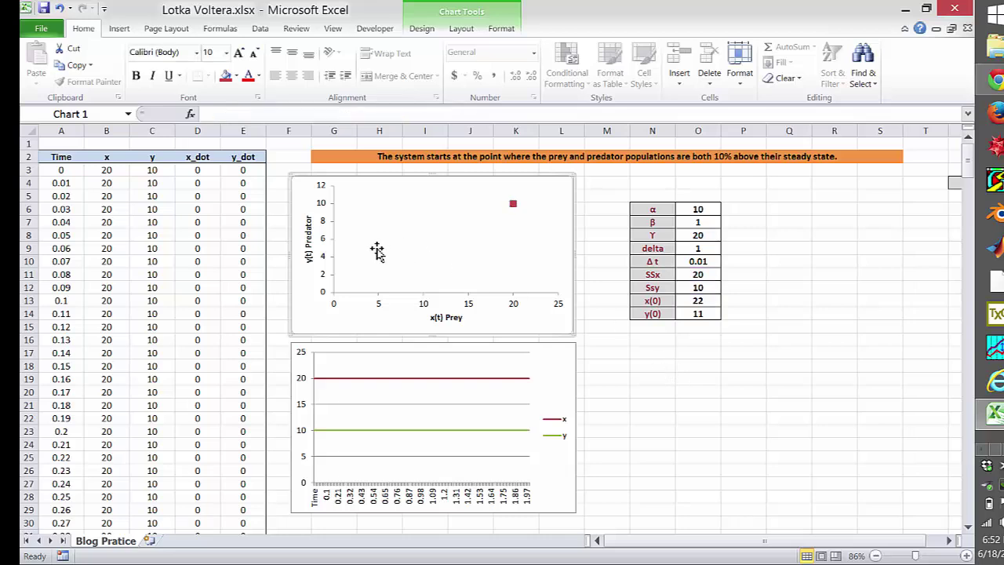
Step: Set the initial x in B3 to 20.05 and the initial y in C3 to 10.05
click(111, 169)
click(231, 115)
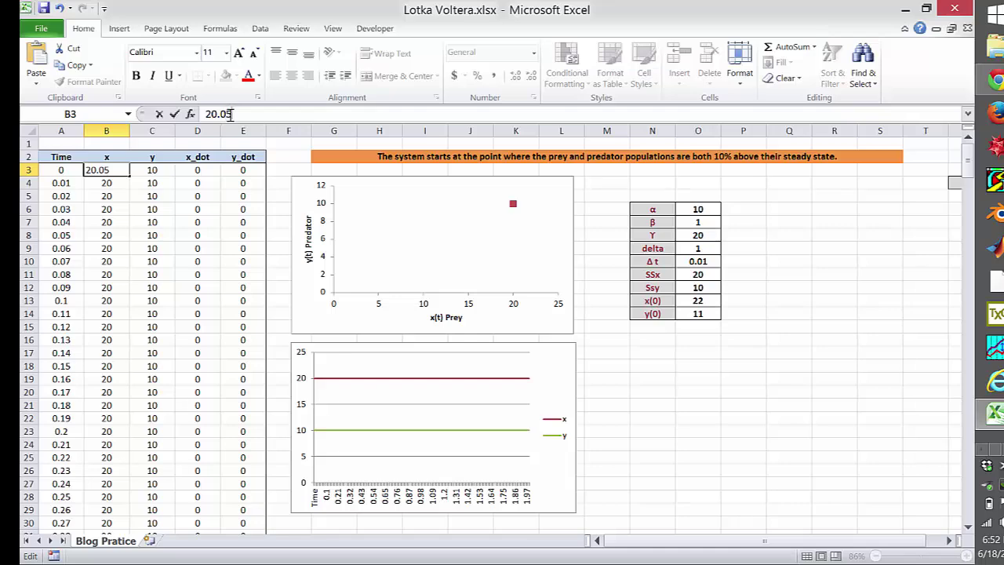
key(Return)
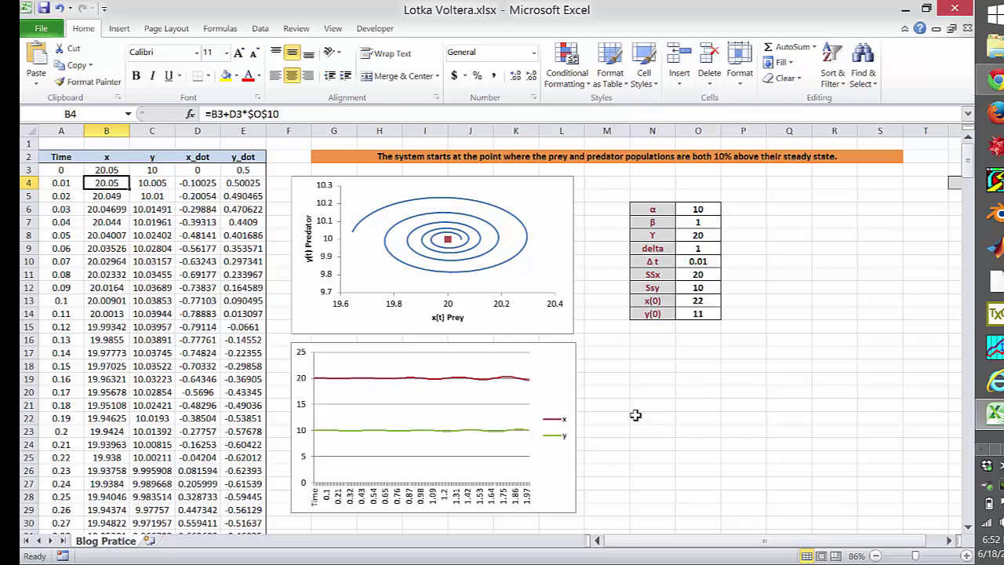
click(153, 171)
click(249, 116)
text(.)
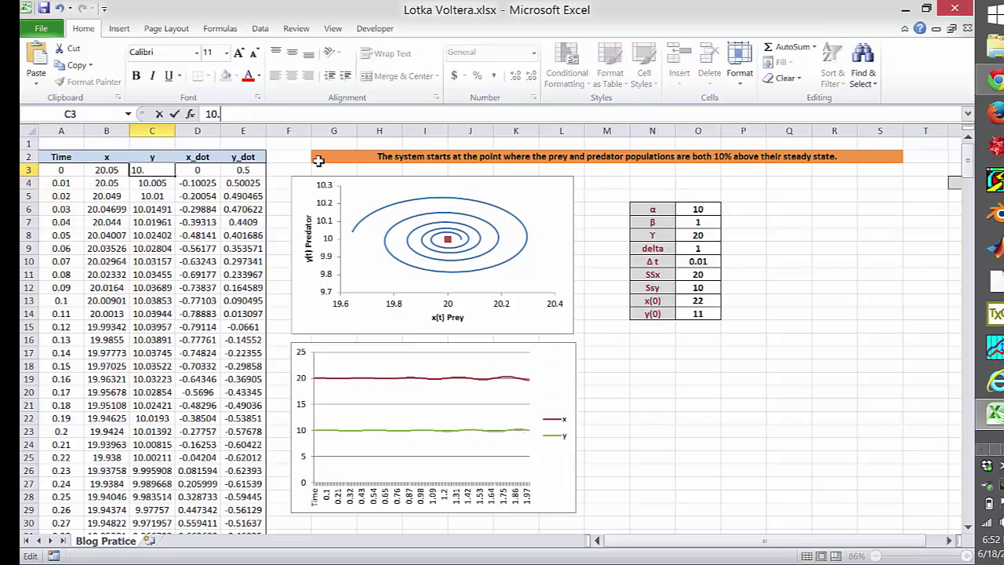
text(05)
key(Return)
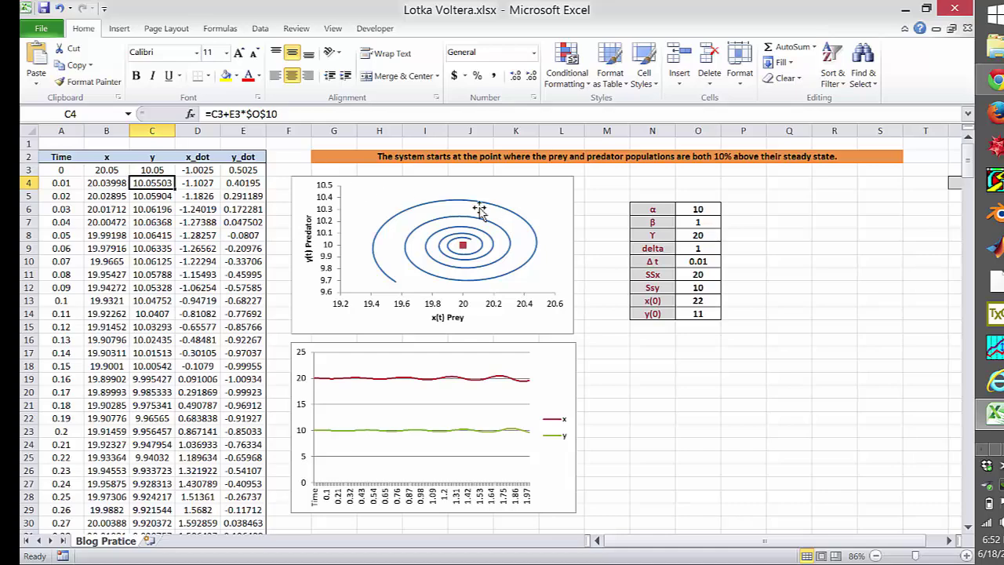
Step: Review the perturbed starting values of x and y in B3 and C3
drag(970, 162, 970, 161)
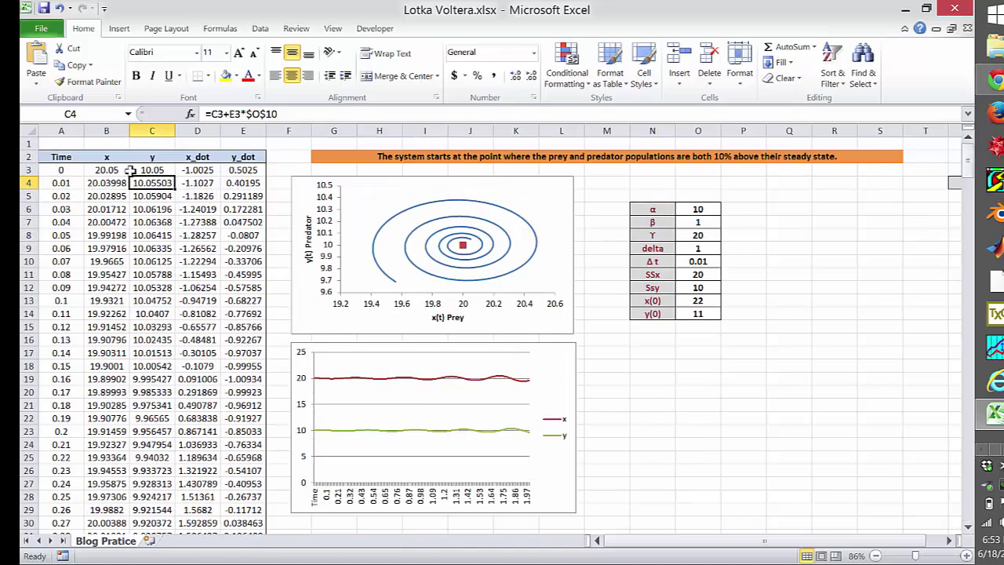
click(107, 169)
click(156, 173)
click(110, 172)
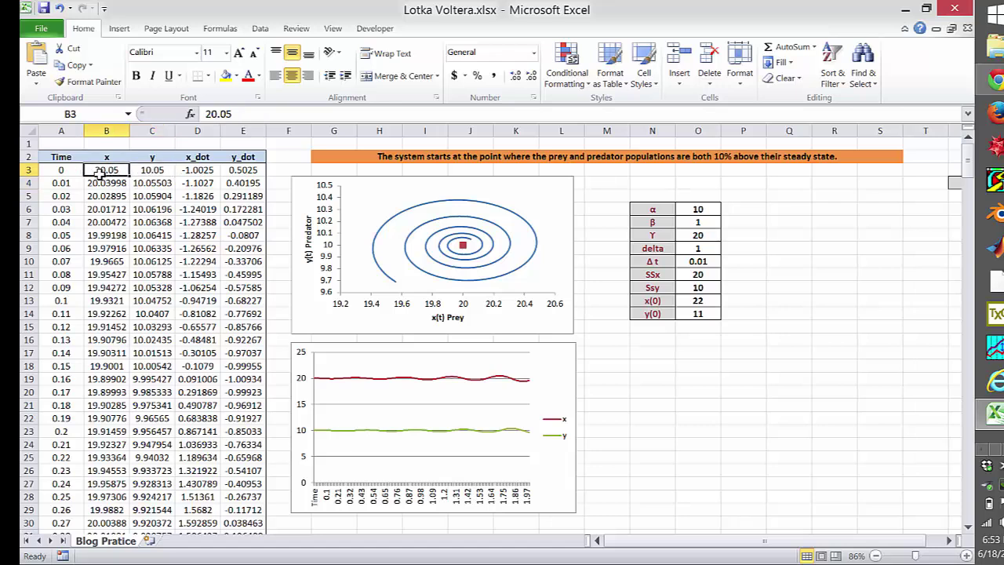
click(149, 169)
click(107, 170)
click(146, 171)
click(108, 170)
click(135, 171)
click(107, 169)
click(149, 170)
Step: Set the initial x in B3 back to its steady-state value of 20
click(106, 171)
text(20)
key(Tab)
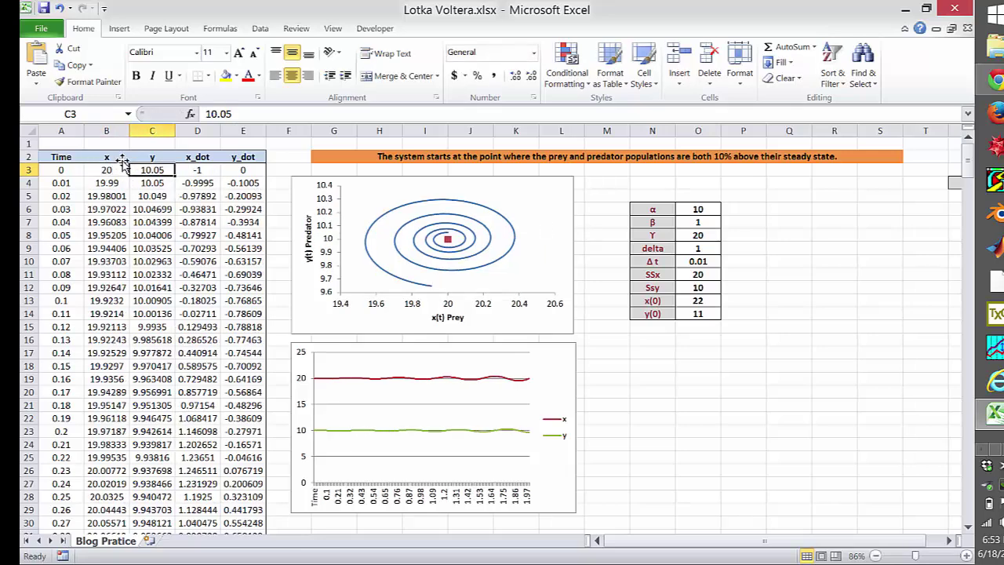
Step: Try an initial y of 11 in C3, and return it to the steady-state value of 10
text(11)
key(Return)
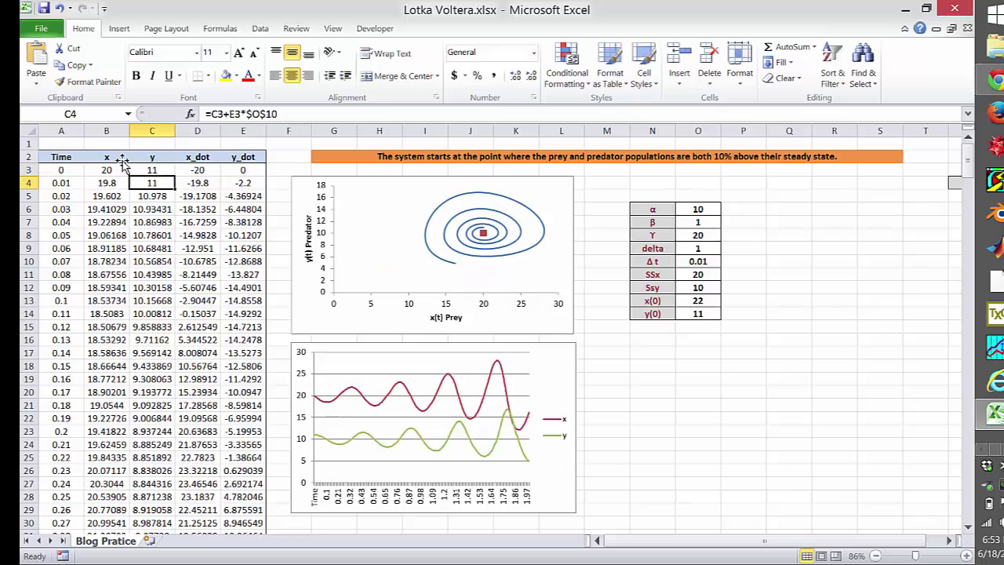
key(Up)
text(10)
key(Return)
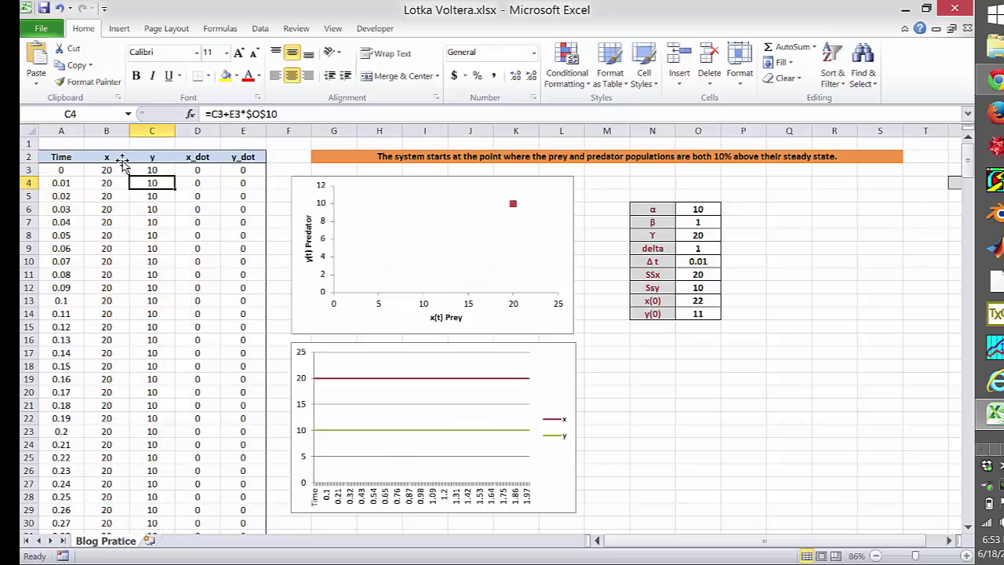
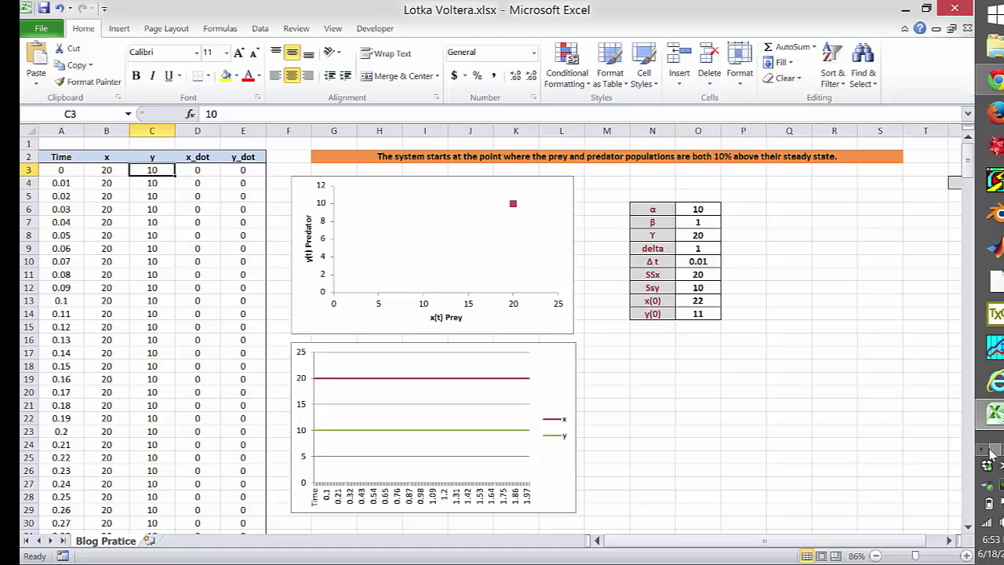
Step: Set the initial x in B3 to 22 and the initial y in C3 to 11
click(658, 365)
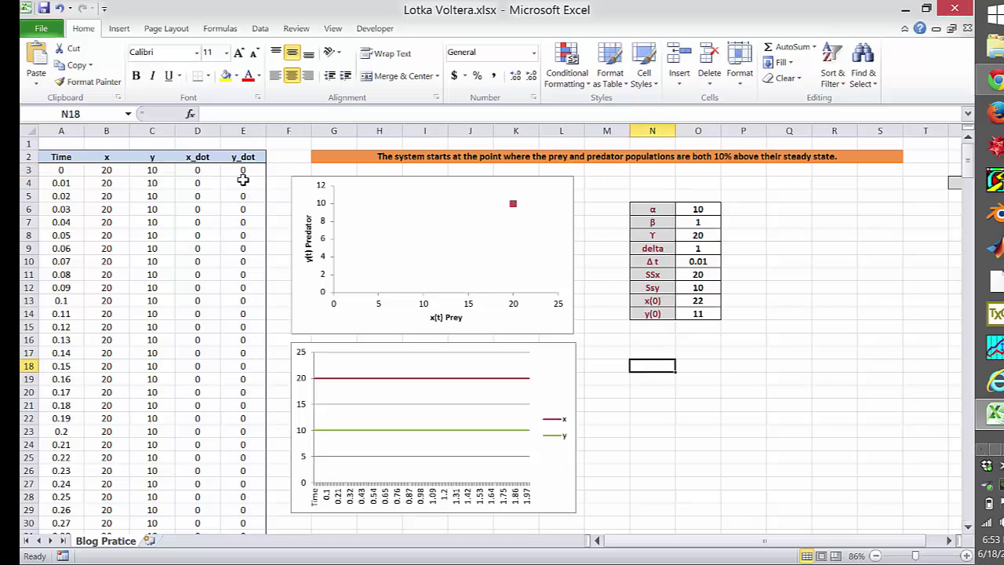
click(122, 168)
text(2)
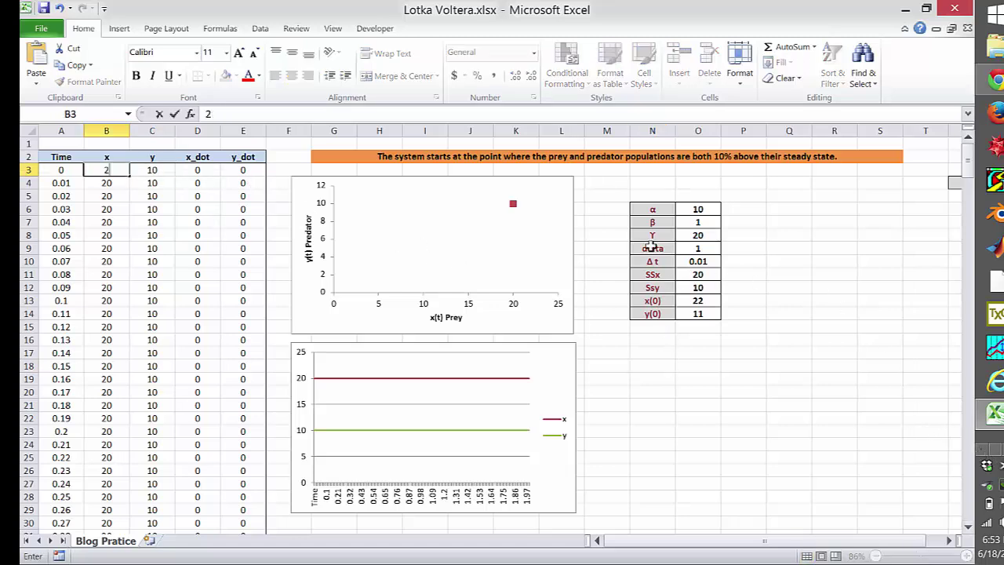
key(Tab)
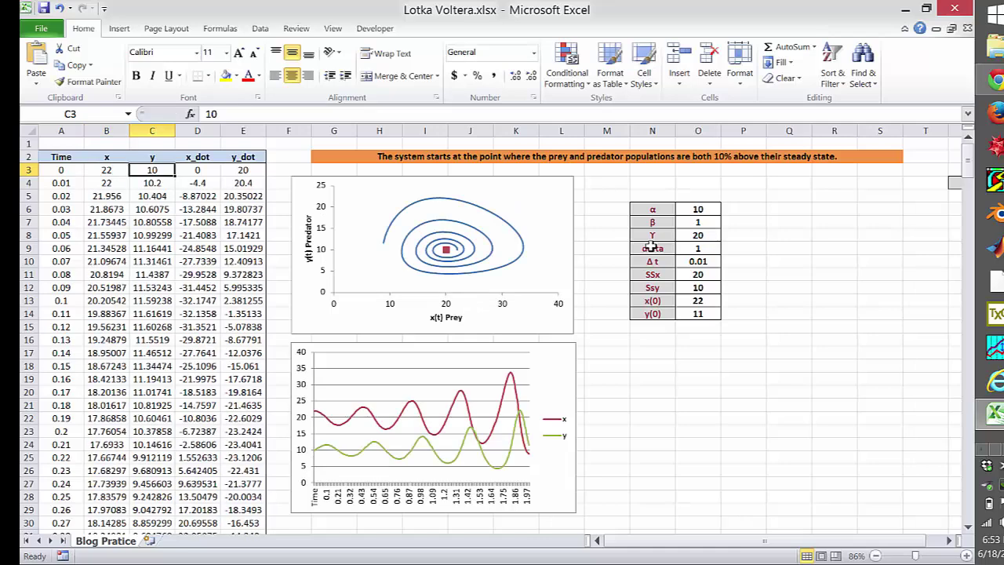
text(11)
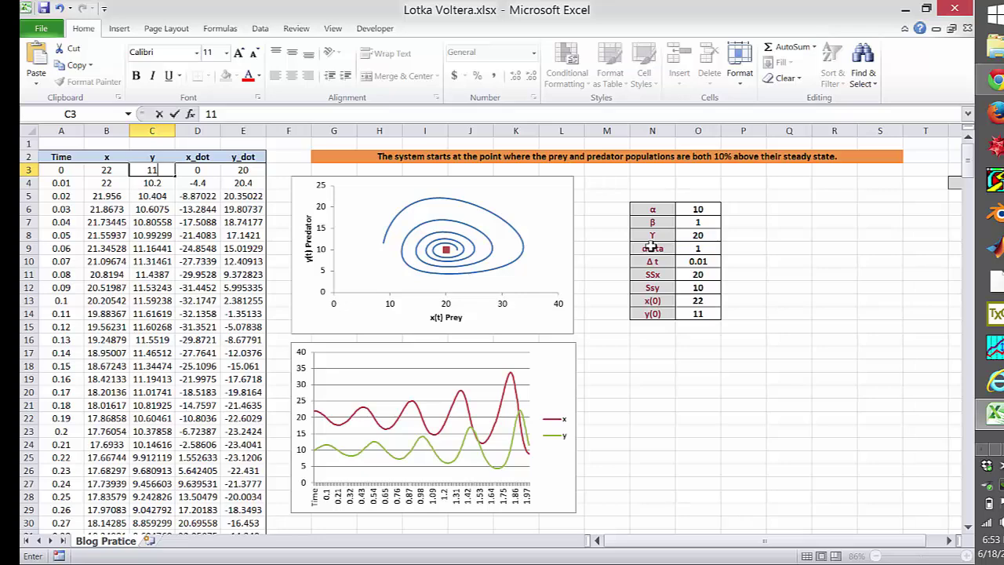
key(Return)
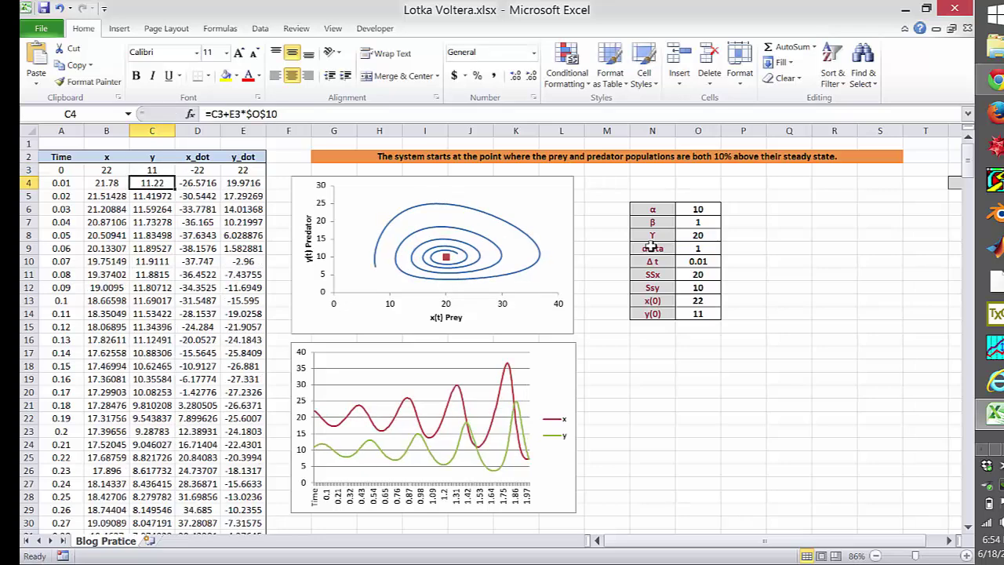
key(Right)
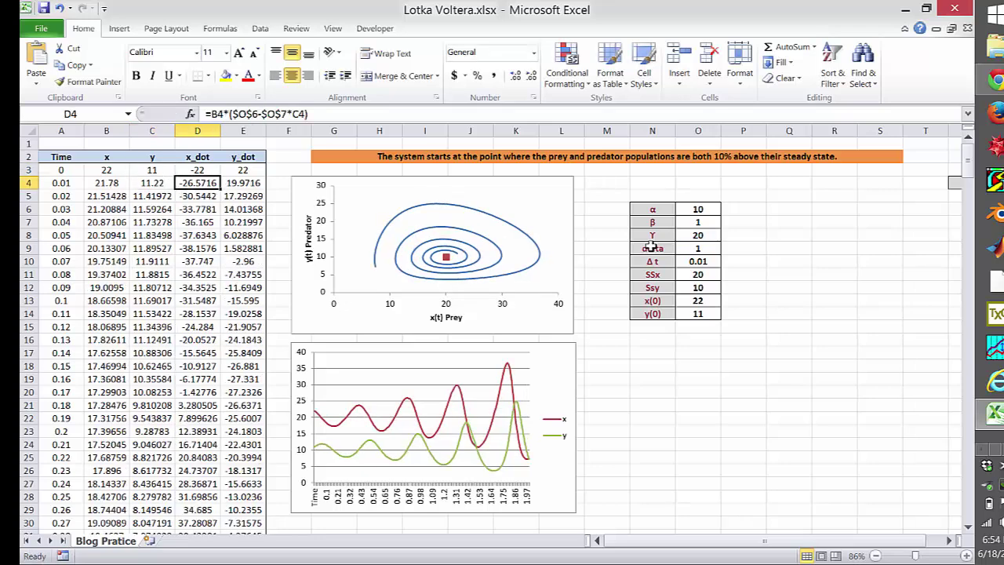
key(Left)
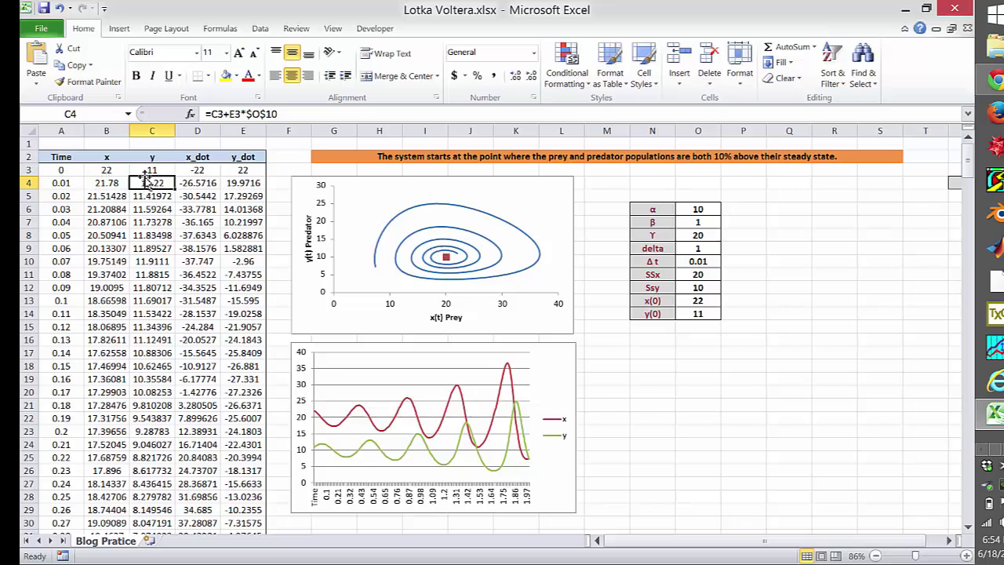
Step: Review the starting values in row 3, the last rows of the simulation table and the Δt parameter
click(69, 170)
click(150, 170)
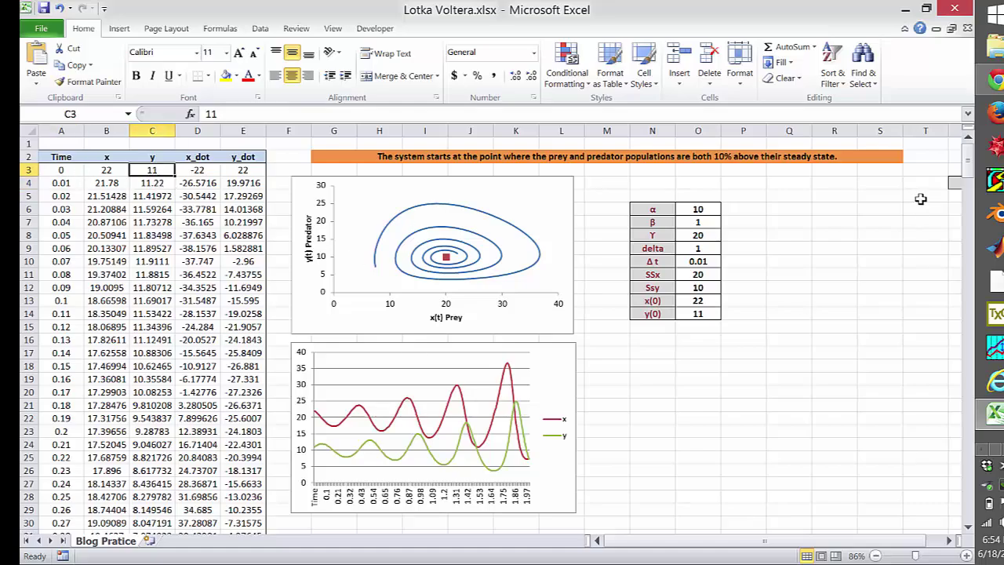
drag(970, 171, 966, 488)
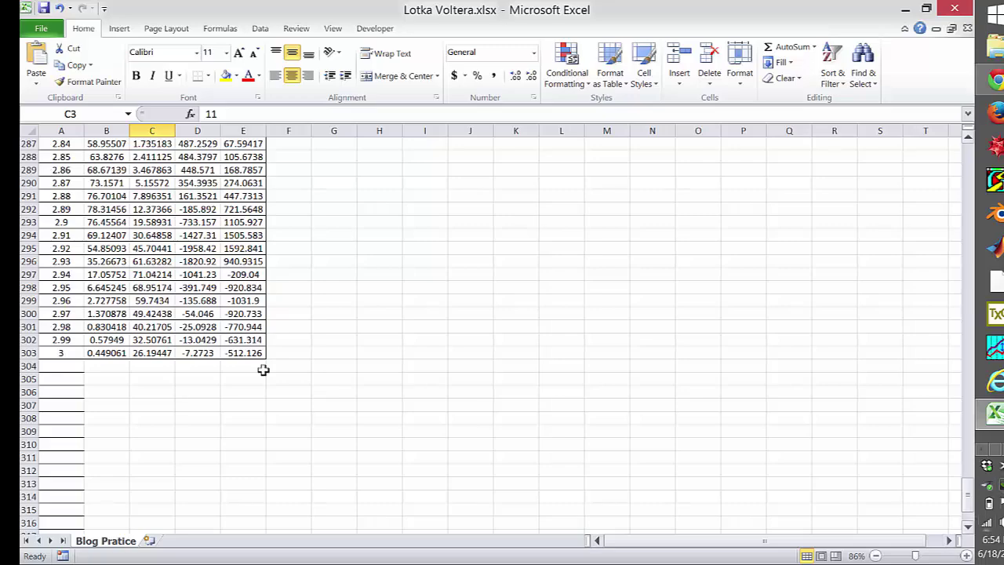
drag(967, 492, 962, 153)
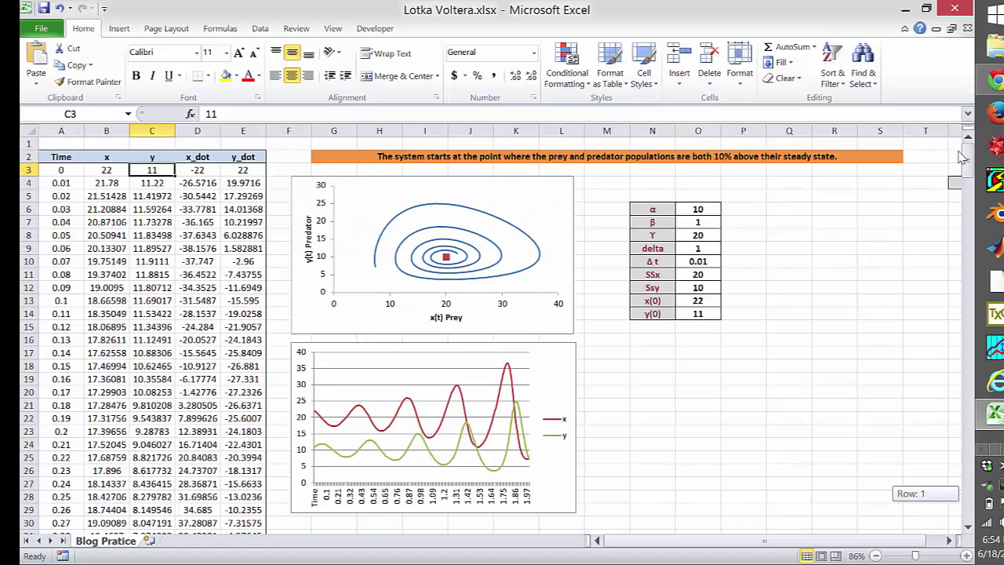
click(691, 262)
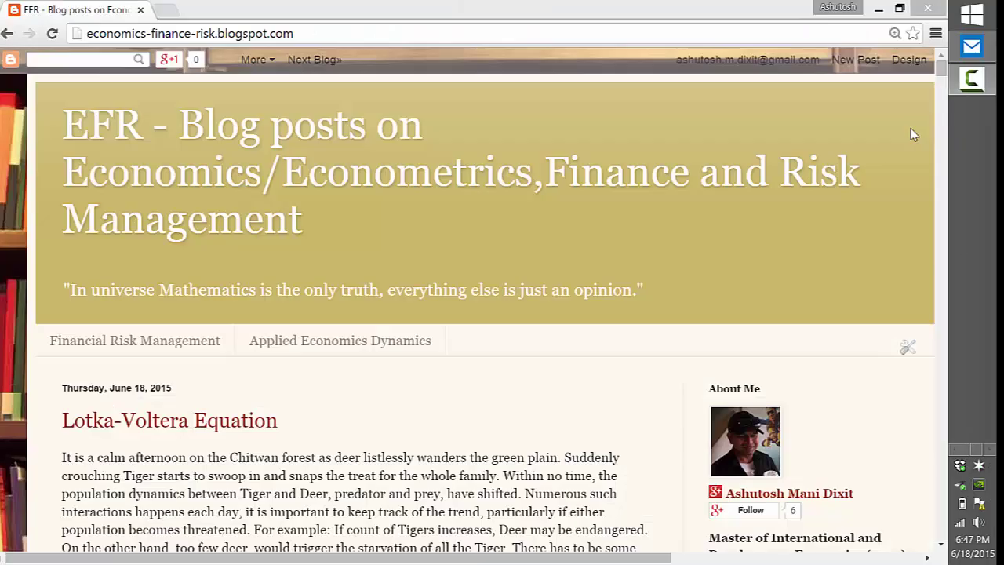
Step: Read the introduction of the Lotka-Voltera Equation post on the economics-finance-risk blog
scroll(943, 73, down, 1)
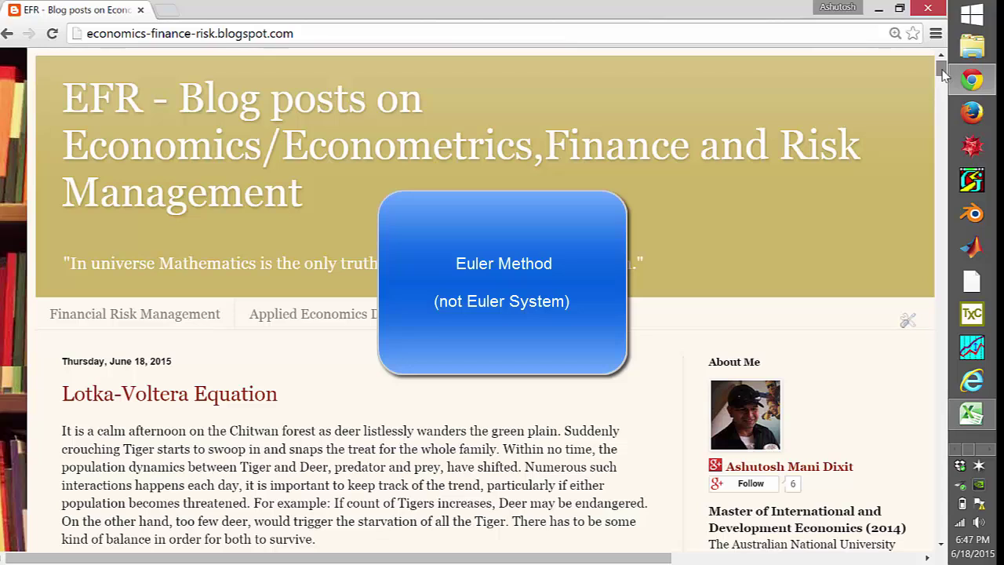
scroll(943, 73, down, 1)
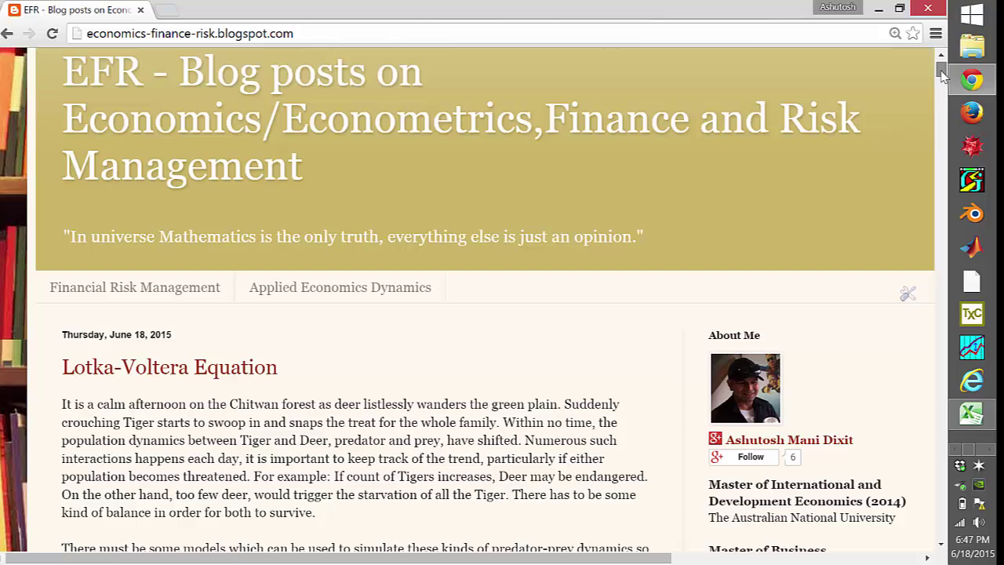
scroll(943, 73, down, 4)
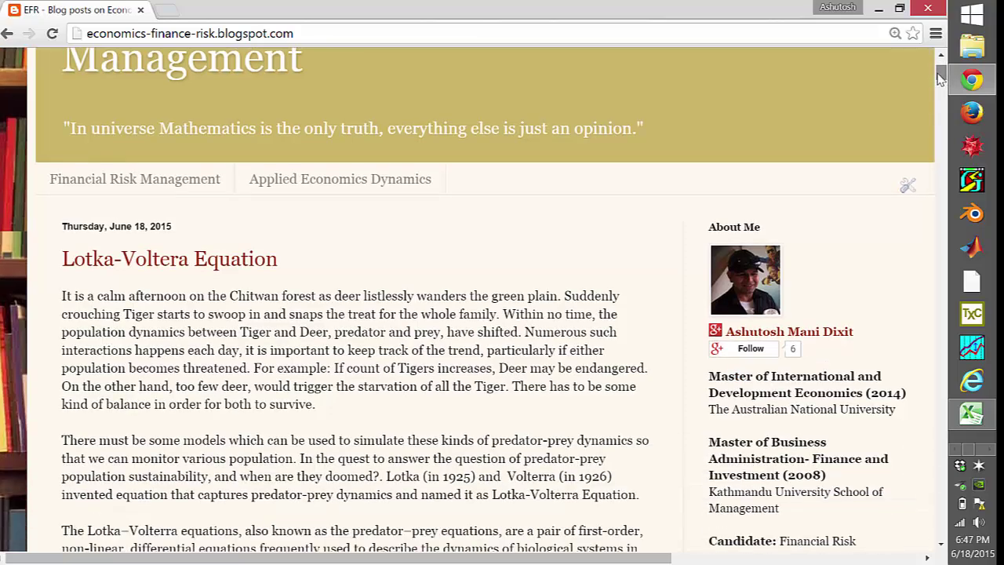
mouse_move(940, 74)
mouse_down()
mouse_move(941, 95)
mouse_move(940, 87)
mouse_up()
scroll(941, 86, up, 2)
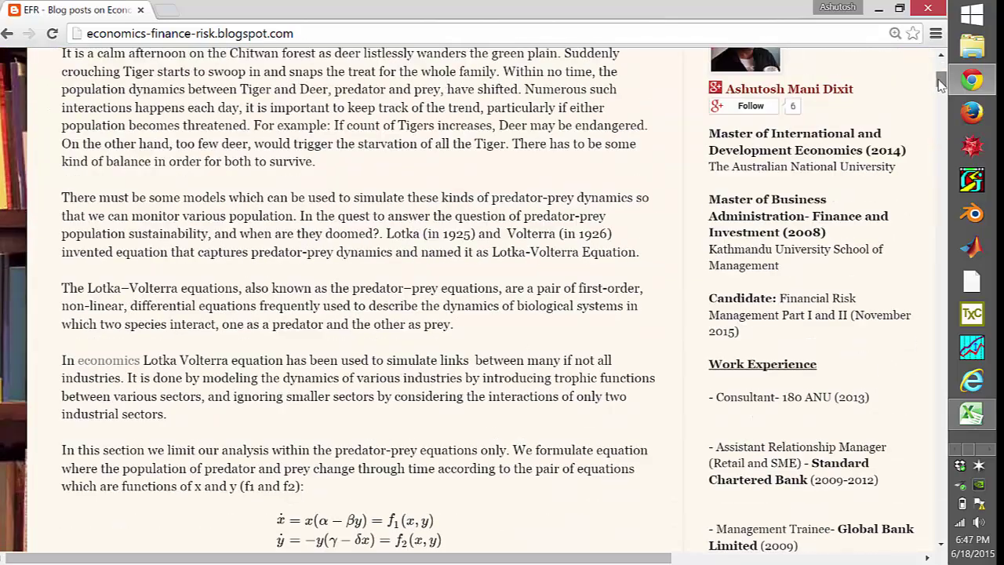
scroll(941, 85, up, 2)
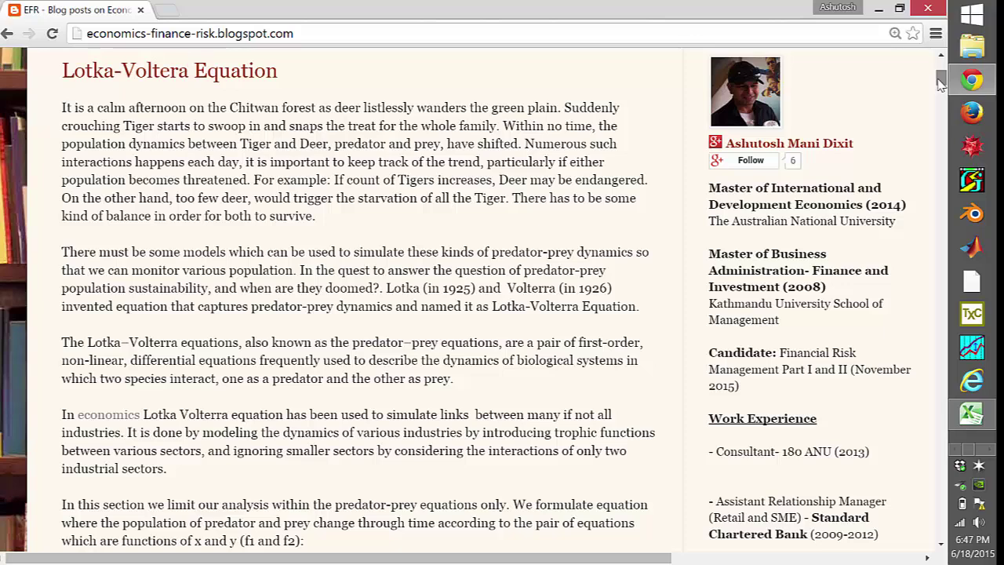
scroll(940, 84, up, 2)
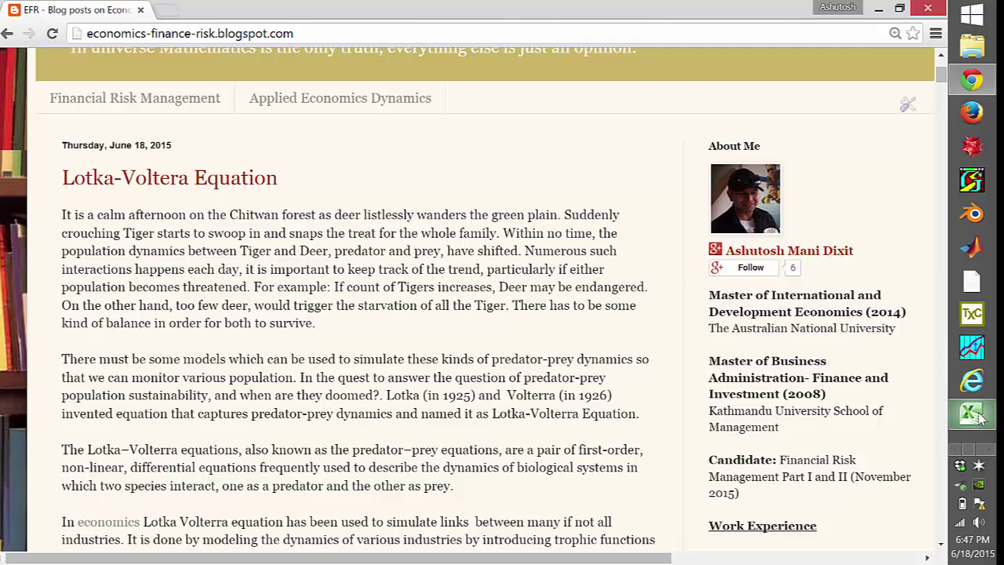
mouse_move(977, 420)
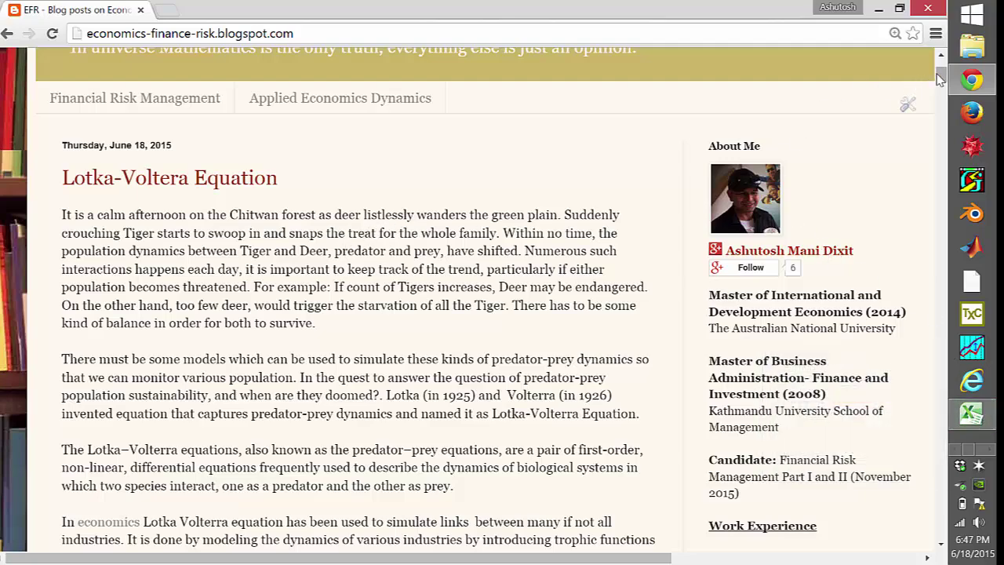
Step: Examine the blog post's spreadsheet image, its predator-prey equations and the closing Intuition and criticism paragraphs
drag(941, 82, 930, 185)
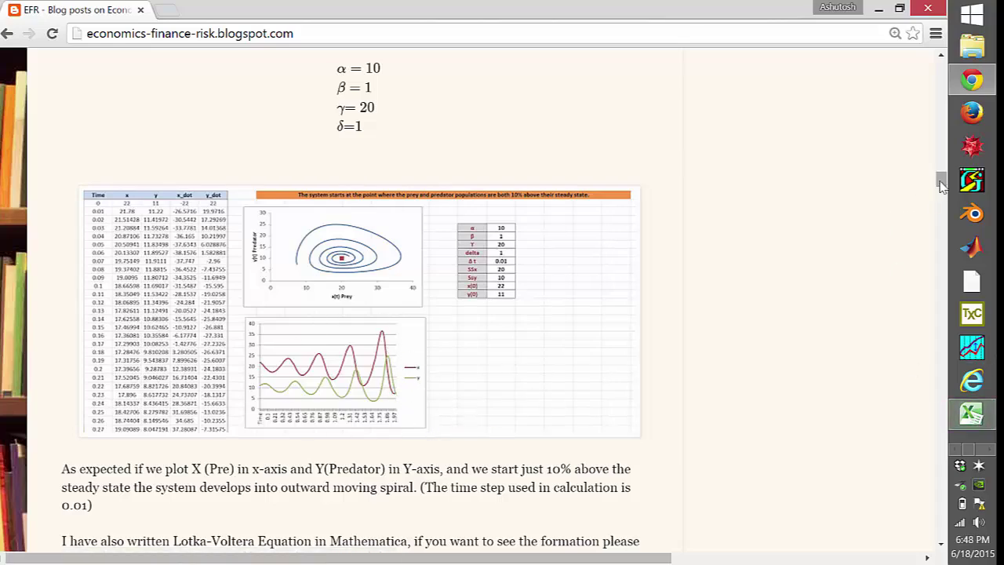
drag(941, 182, 934, 97)
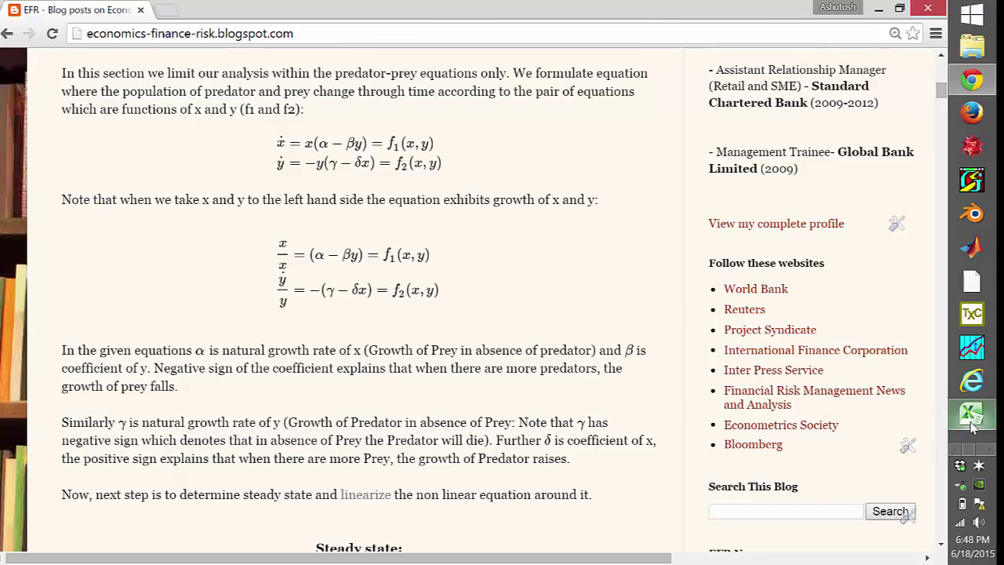
drag(940, 92, 929, 203)
scroll(99, 376, down, 1)
drag(63, 248, 515, 449)
click(716, 226)
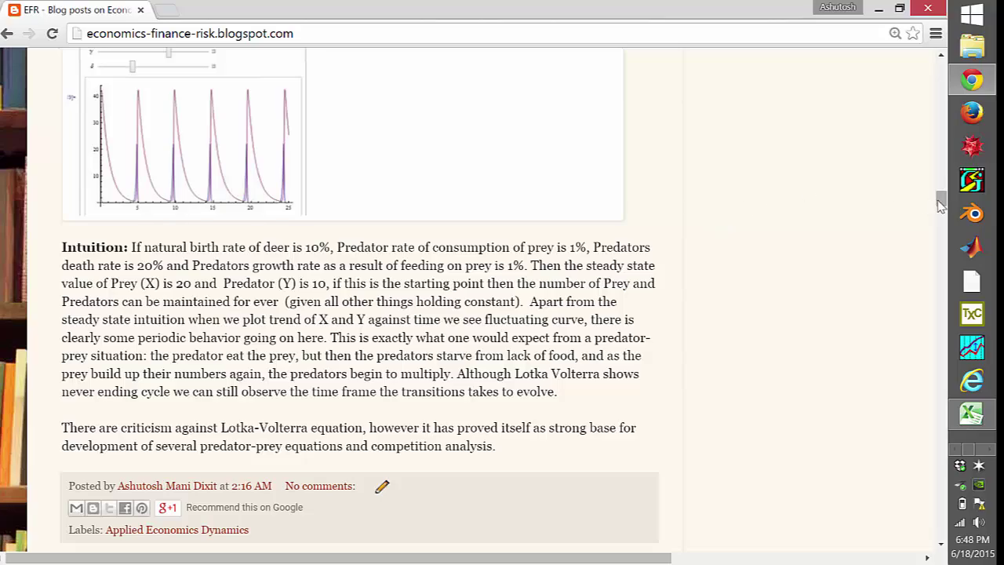
drag(940, 202, 930, 95)
Step: Switch to the Lotka Voltera.xlsx workbook in Excel
click(976, 424)
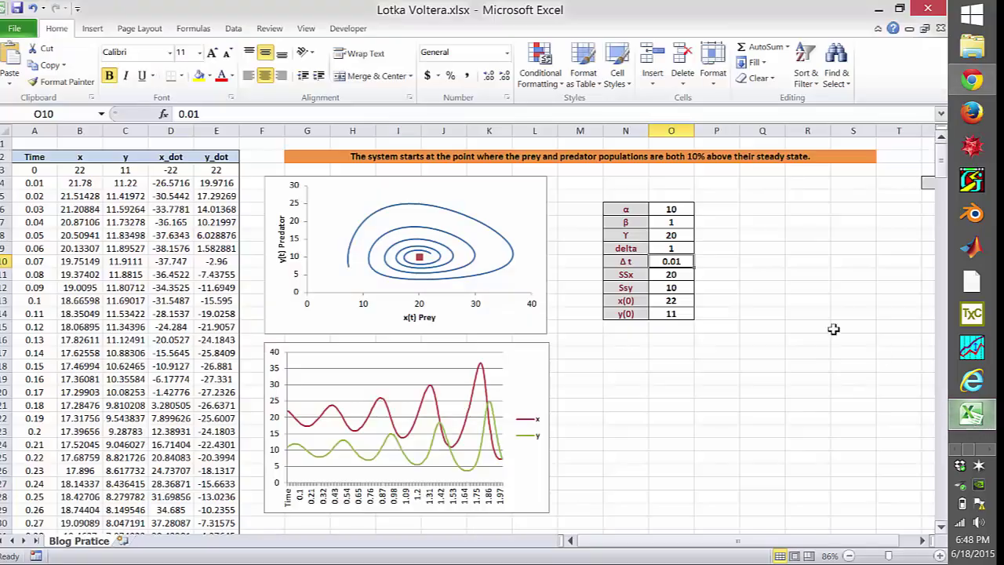
click(811, 311)
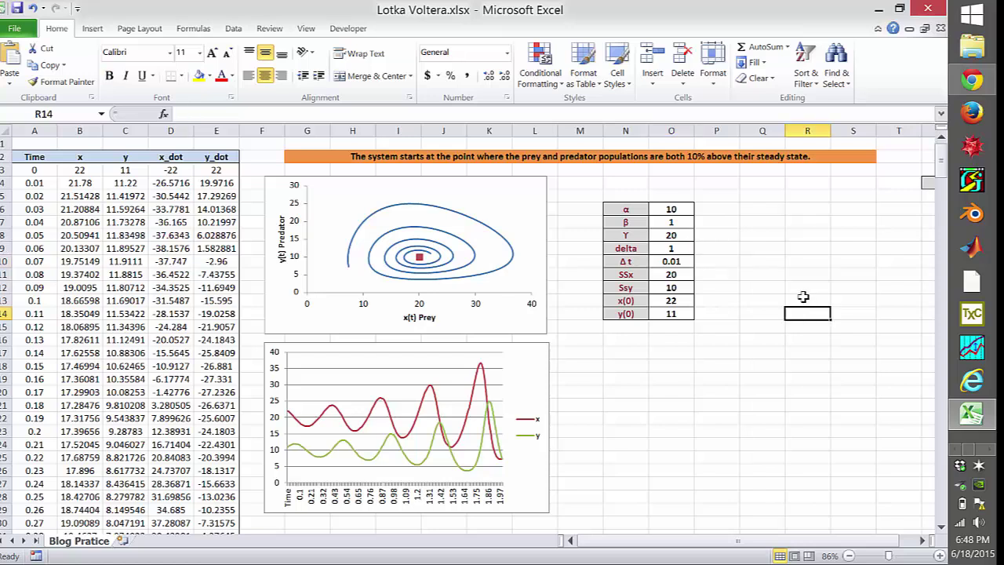
click(770, 257)
click(806, 207)
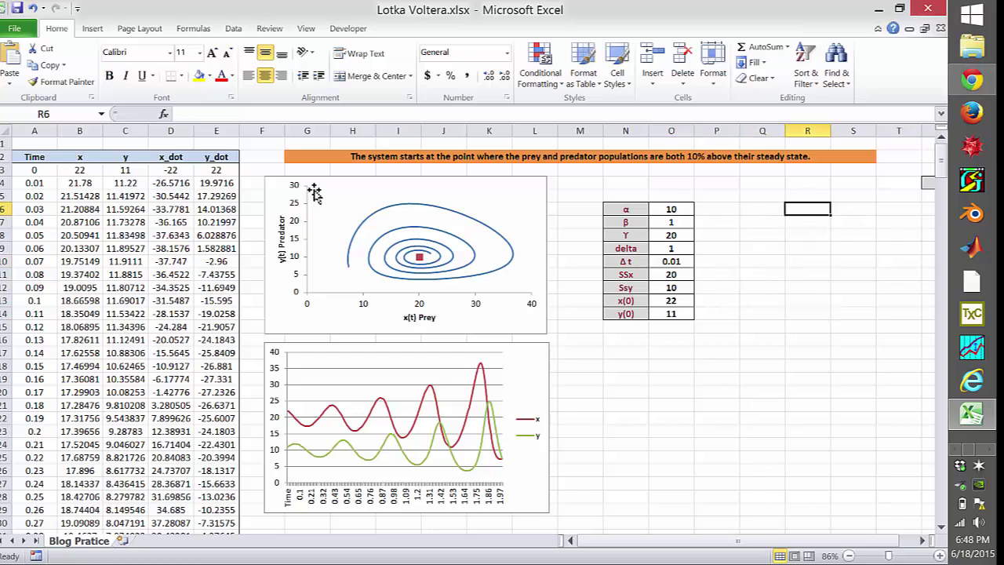
Step: Inspect the starting values in row 3 and the x, x_dot and y_dot formulas in rows 5 to 12
click(88, 170)
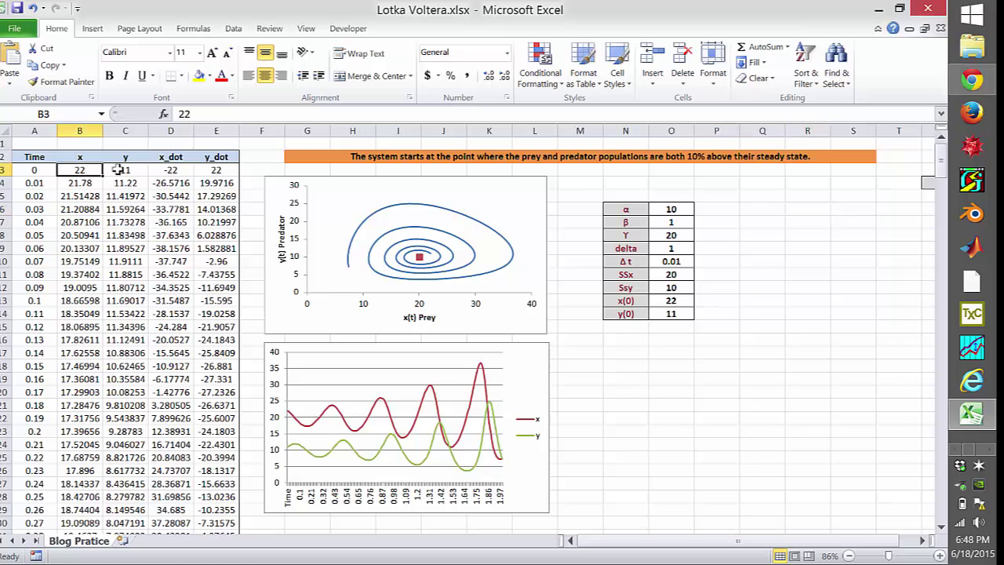
click(137, 170)
click(212, 170)
click(212, 196)
click(168, 237)
click(79, 236)
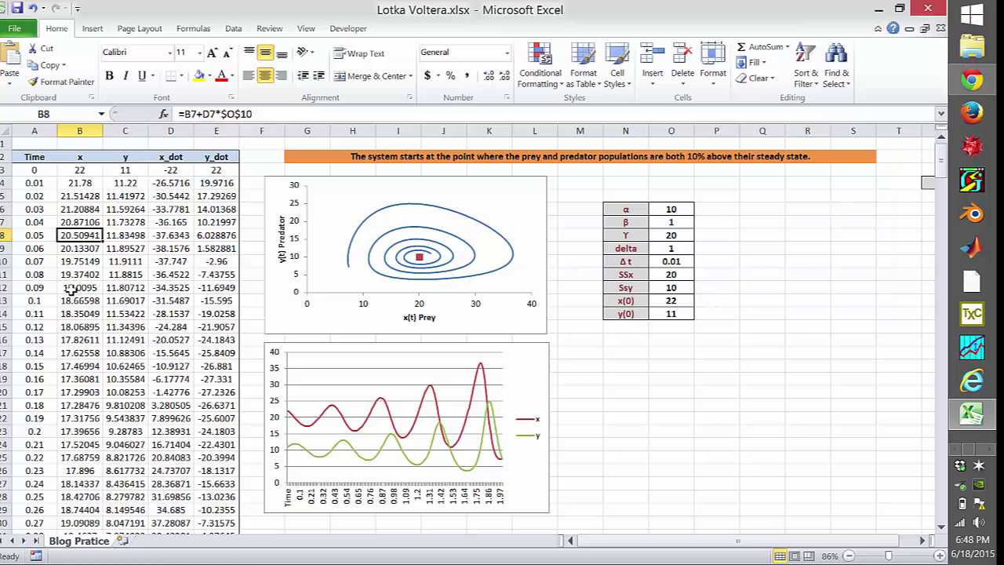
click(79, 287)
click(171, 287)
click(216, 287)
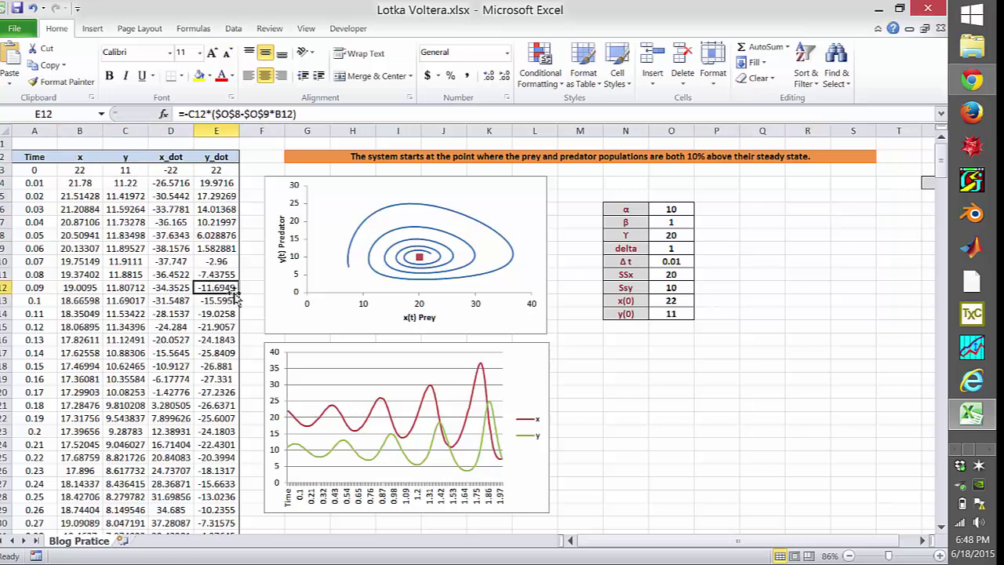
click(673, 419)
click(163, 194)
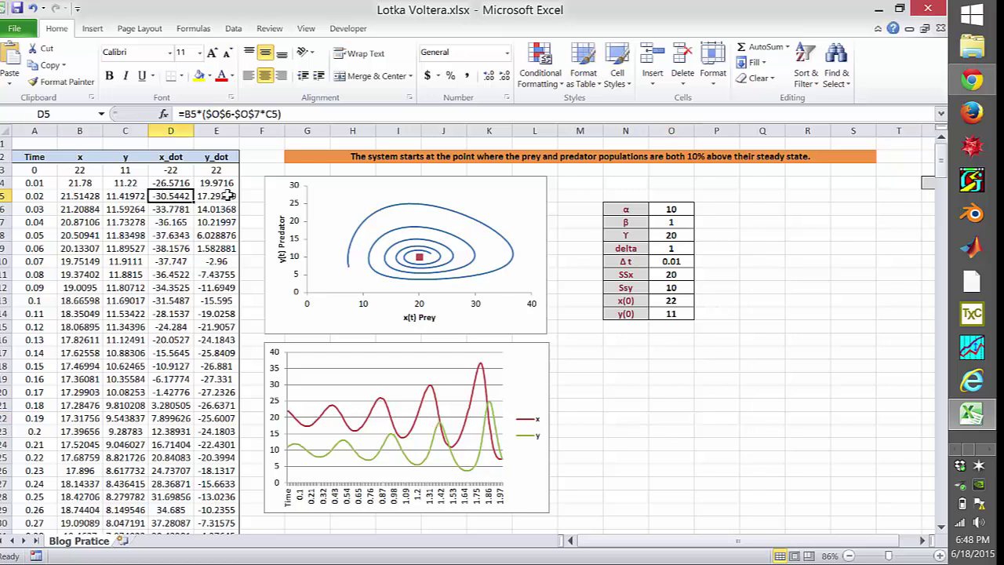
Step: Go through the simulation table's Time, x, y, x_dot and y_dot columns one by one
click(32, 158)
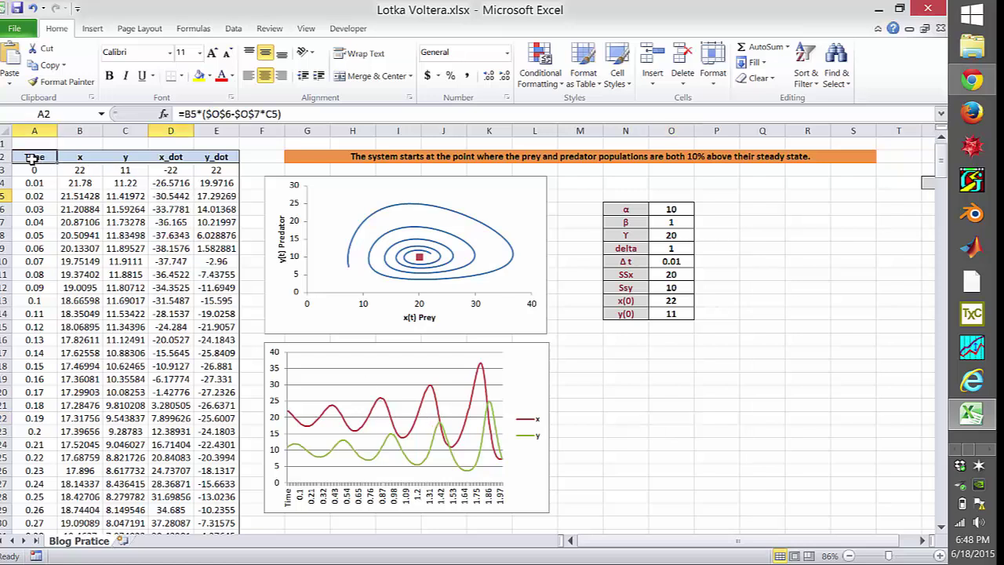
click(77, 158)
click(124, 158)
click(168, 167)
click(202, 158)
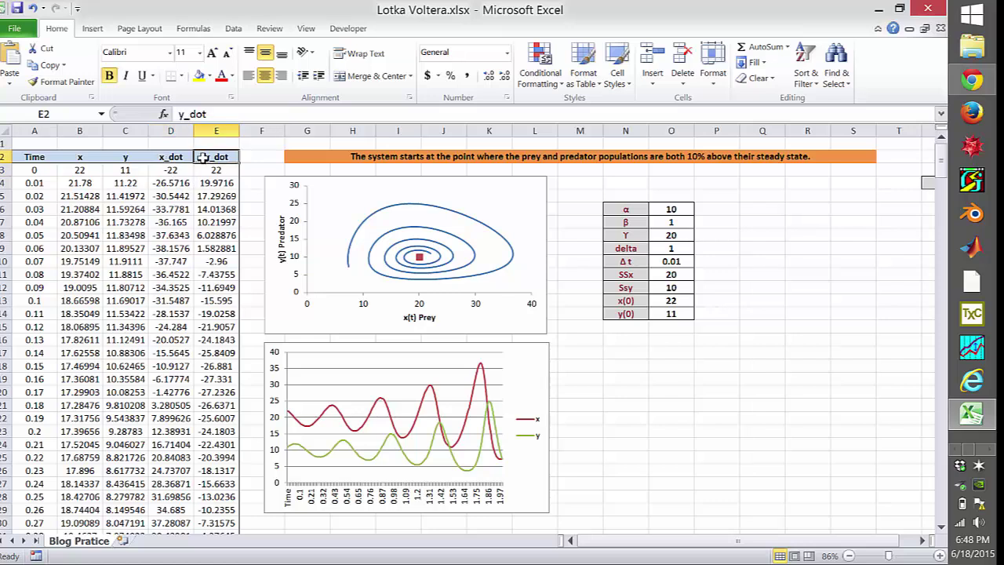
Step: Examine the parameter table's labels and the α, β, γ and delta values in O6 to O9
drag(613, 207, 635, 312)
click(618, 378)
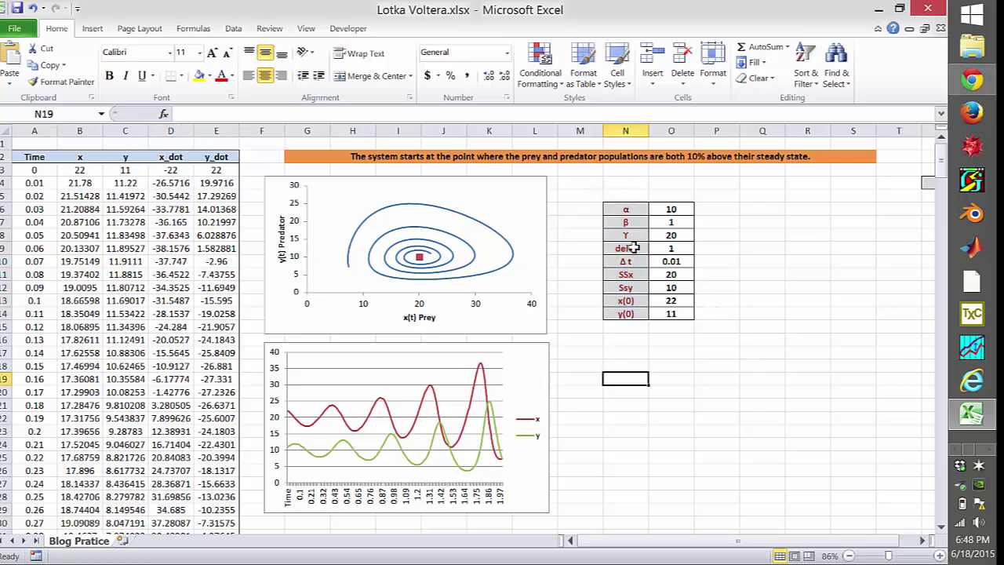
click(671, 209)
click(672, 223)
click(673, 234)
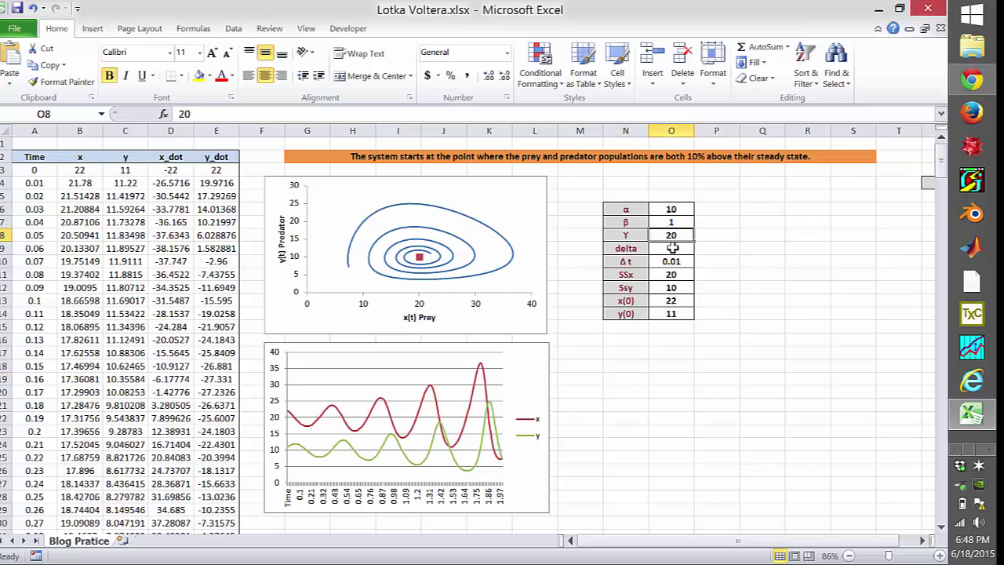
click(673, 248)
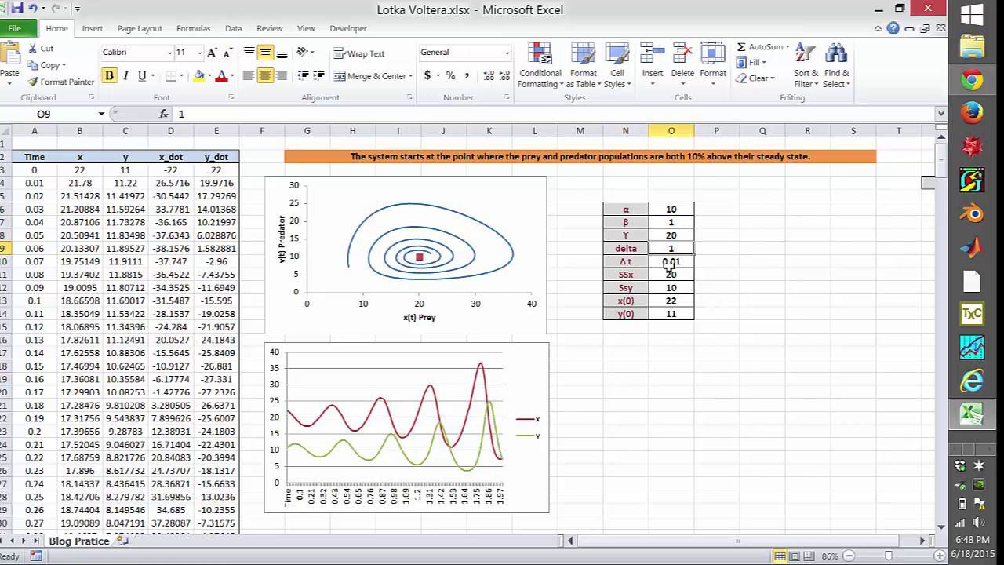
click(623, 209)
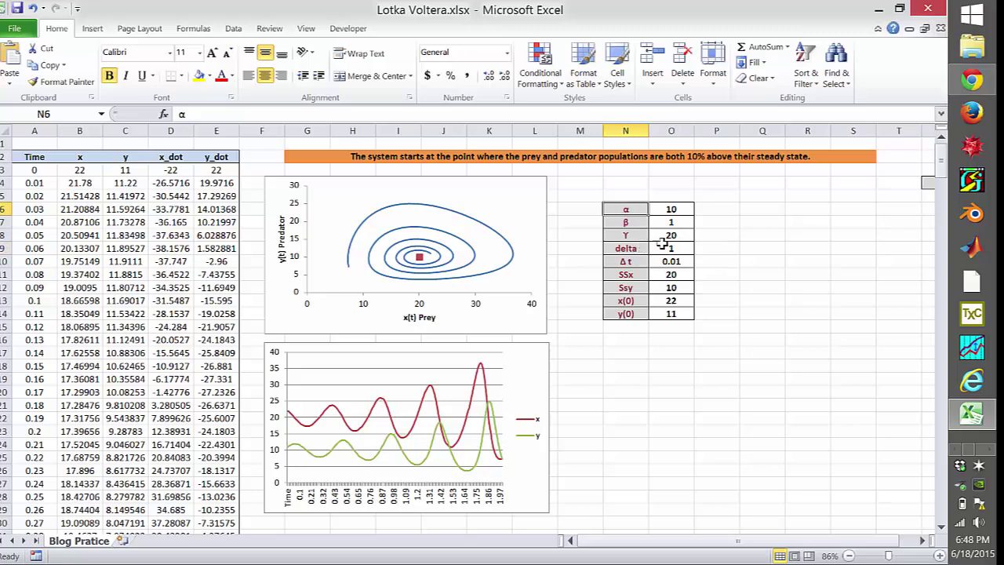
Step: Switch to the blog post in Chrome to review the predator-prey equations and their parameters, and return to the Excel workbook
key(alt+Tab)
scroll(944, 84, up, 5)
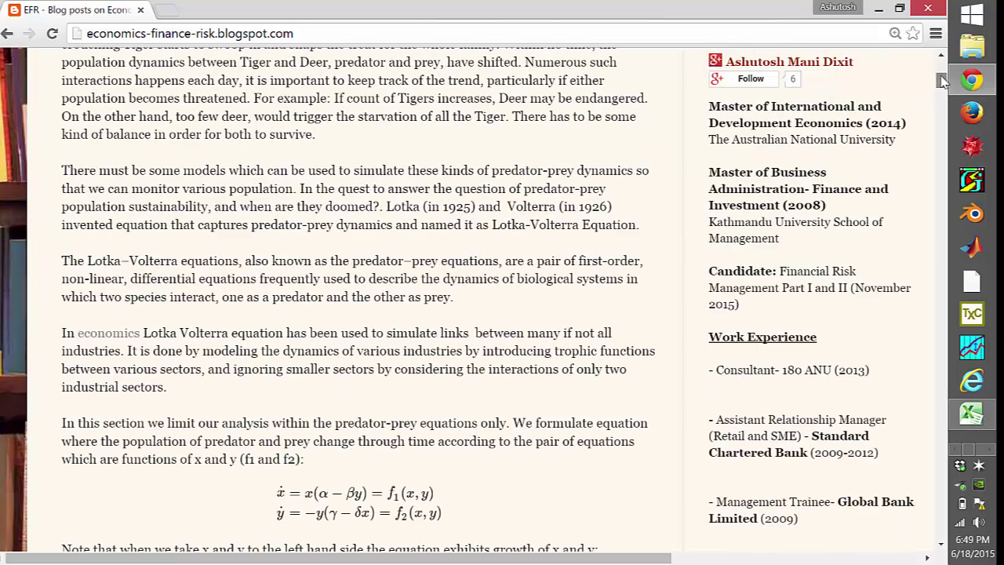
scroll(944, 85, down, 4)
scroll(943, 84, down, 1)
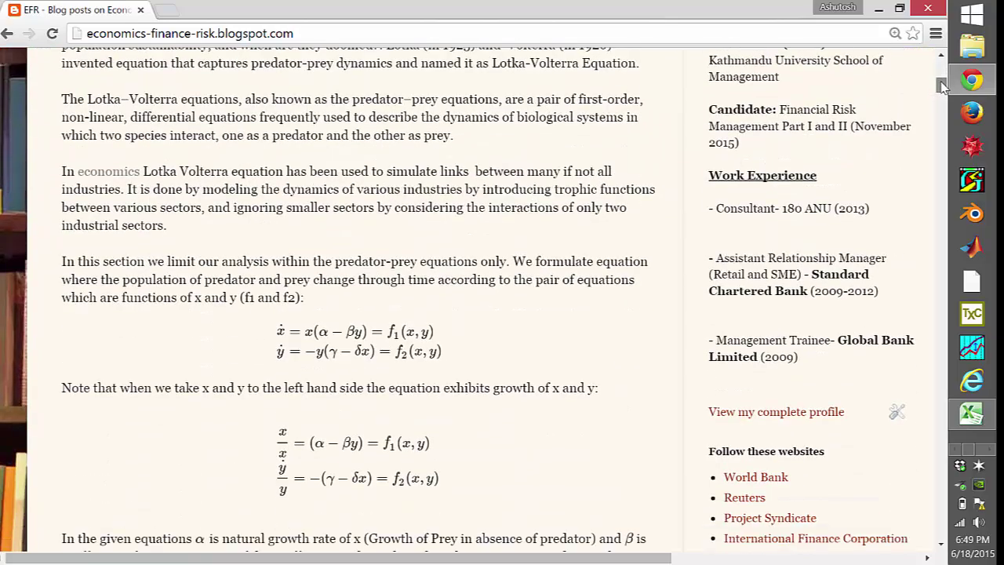
key(alt+Tab)
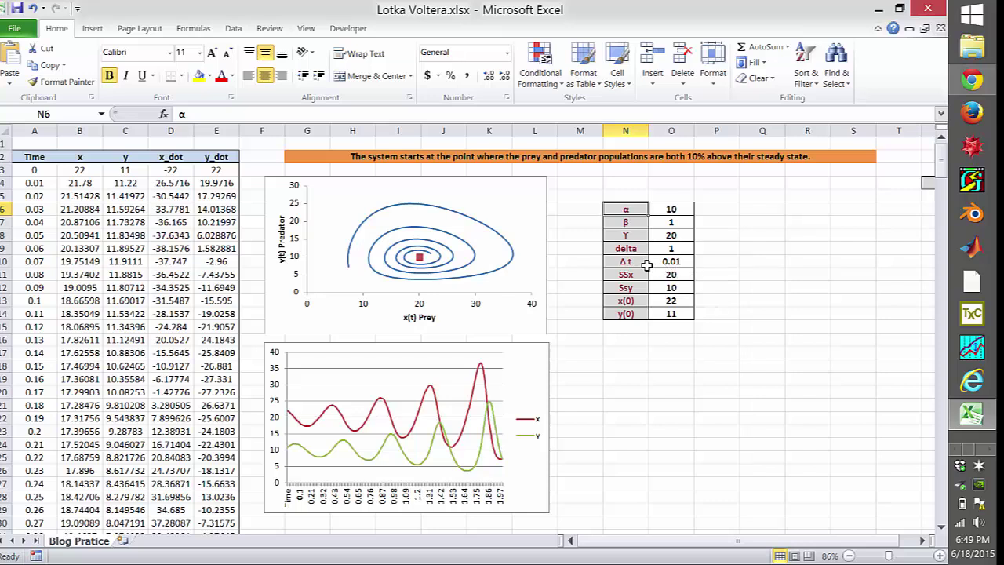
Step: Inspect the Δt time step in O10 and the starting Time value in A3
drag(621, 264, 671, 263)
click(722, 259)
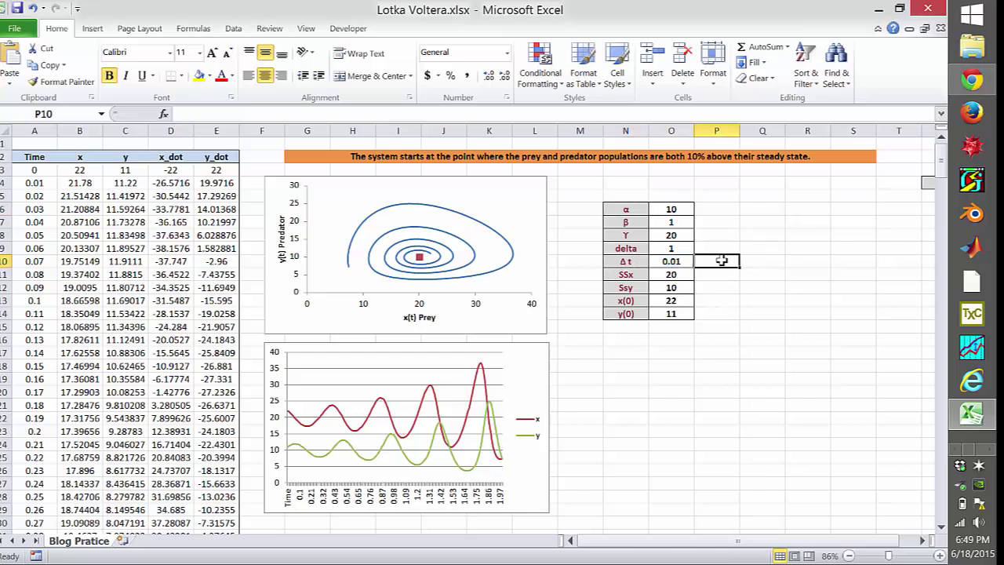
click(672, 260)
key(ctrl+b)
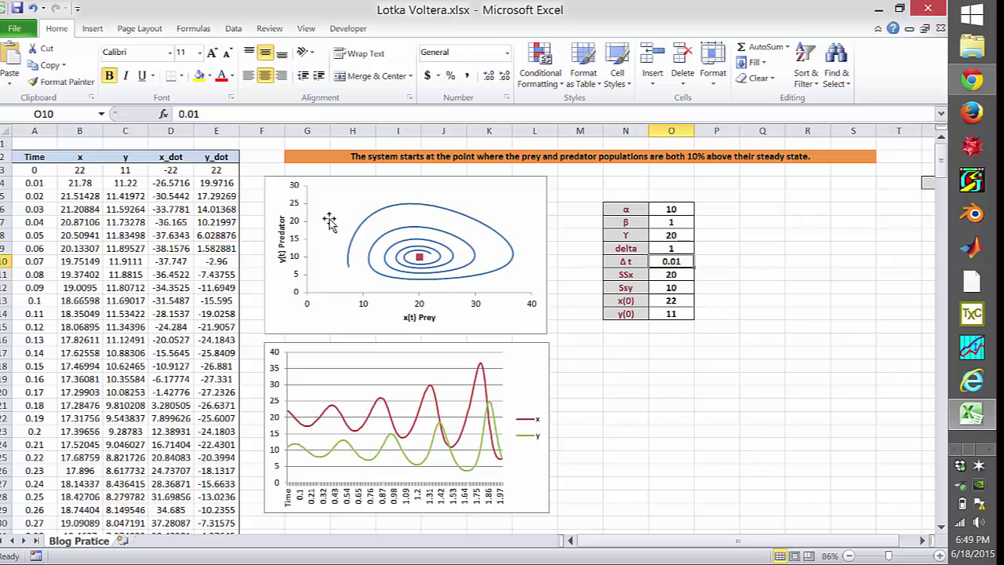
click(37, 170)
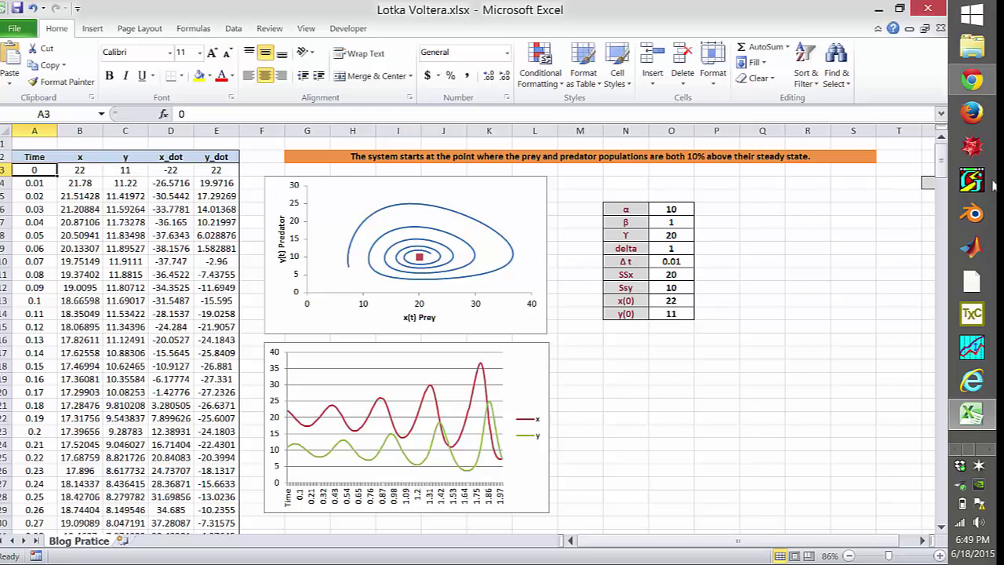
drag(941, 160, 941, 182)
Step: Compare the SSx formula in O11 with the blog post's isoline derivation in Chrome, and return to the Excel workbook
click(637, 291)
click(671, 279)
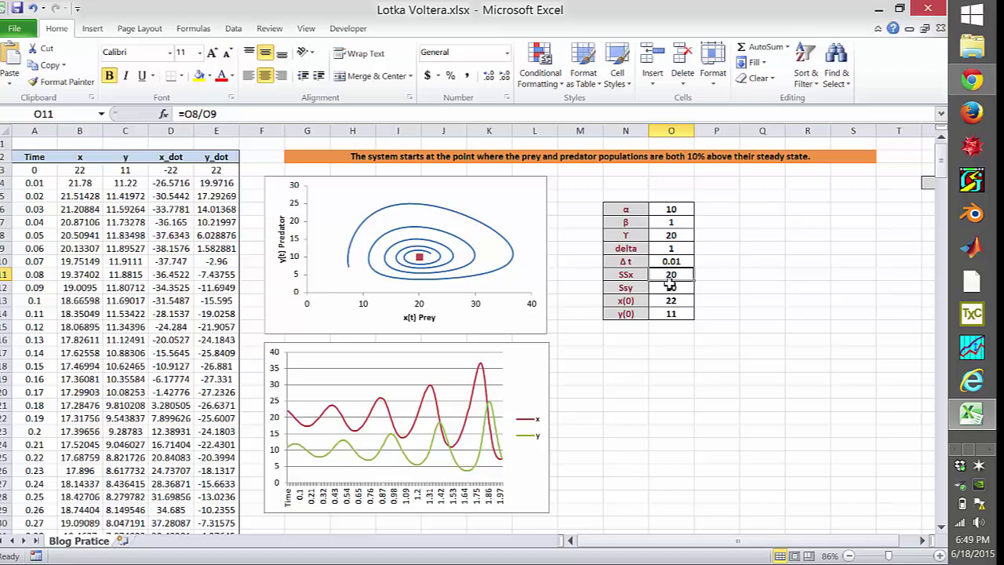
key(alt+Tab)
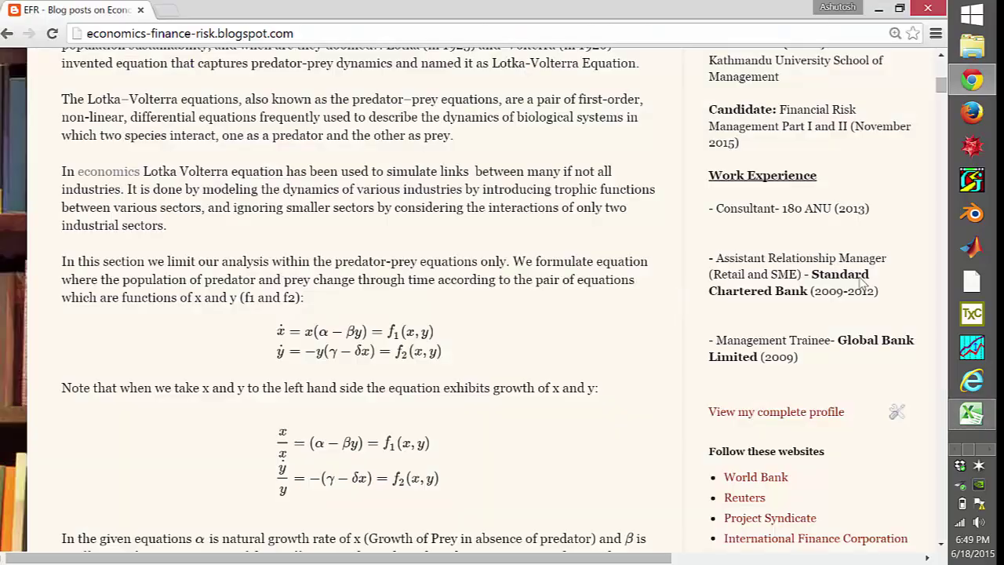
drag(941, 89, 938, 159)
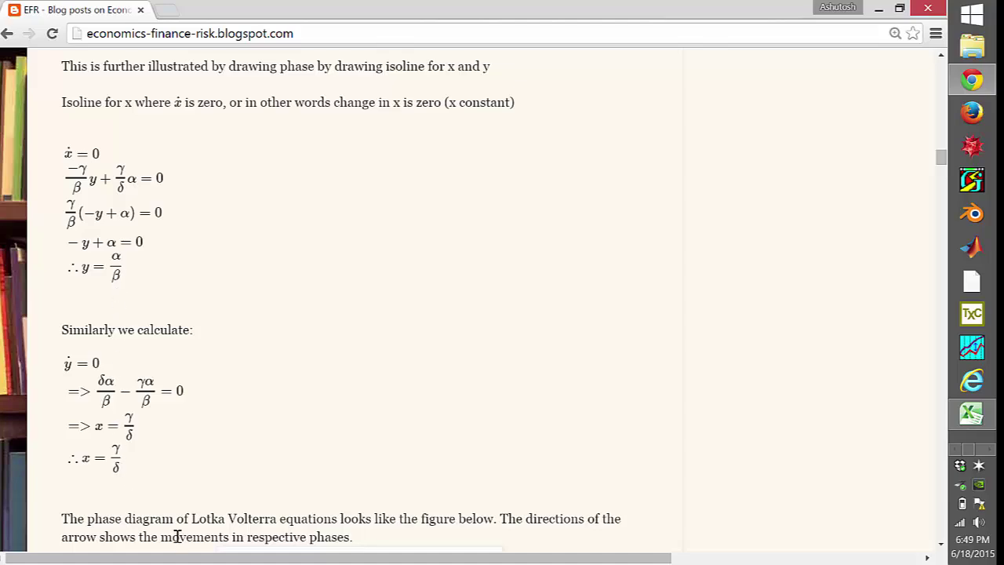
key(alt+Tab)
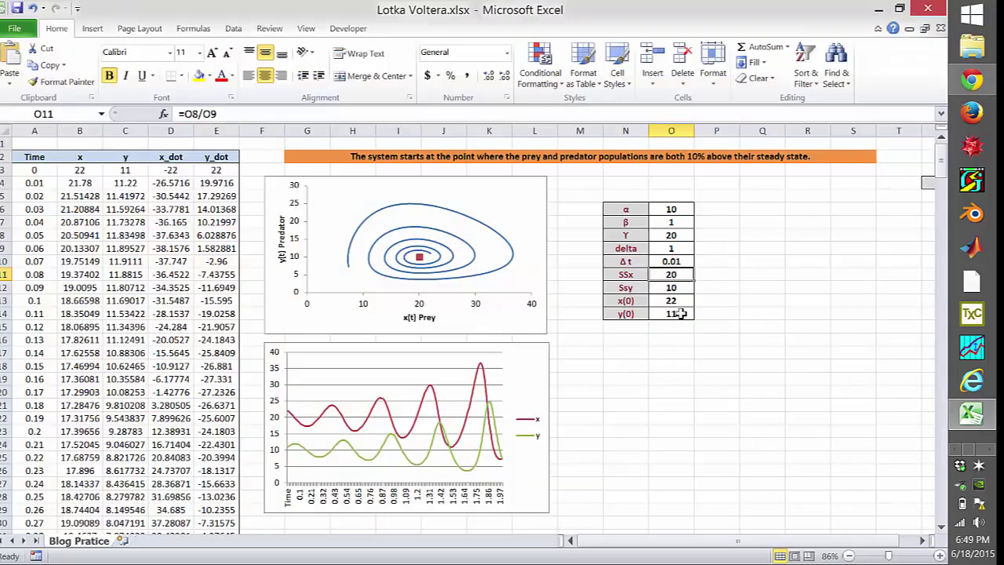
Step: Trace the cell references of the steady-state formulas for Ssy in O12 and SSx in O11
click(672, 288)
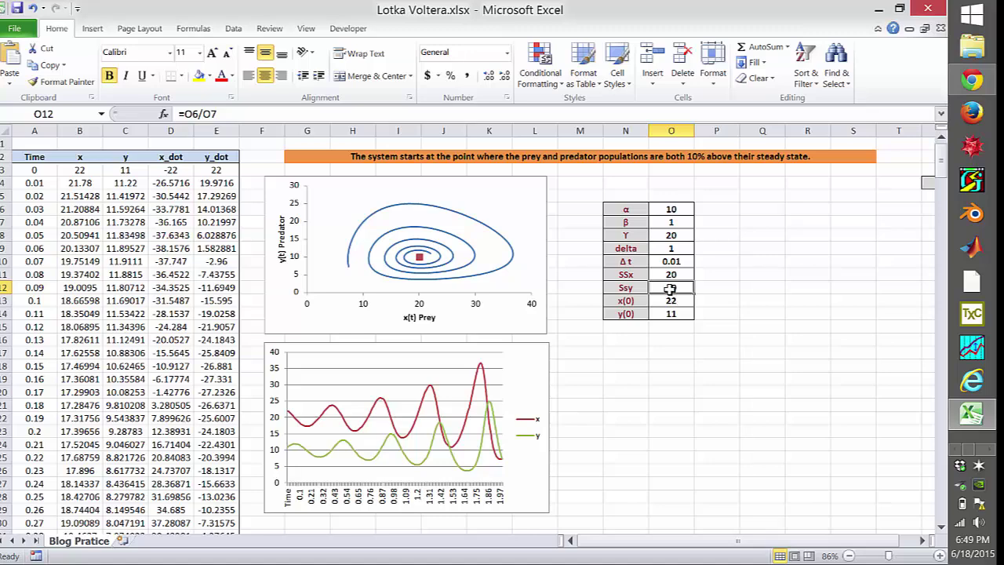
double_click(664, 288)
key(Escape)
click(673, 274)
double_click(674, 275)
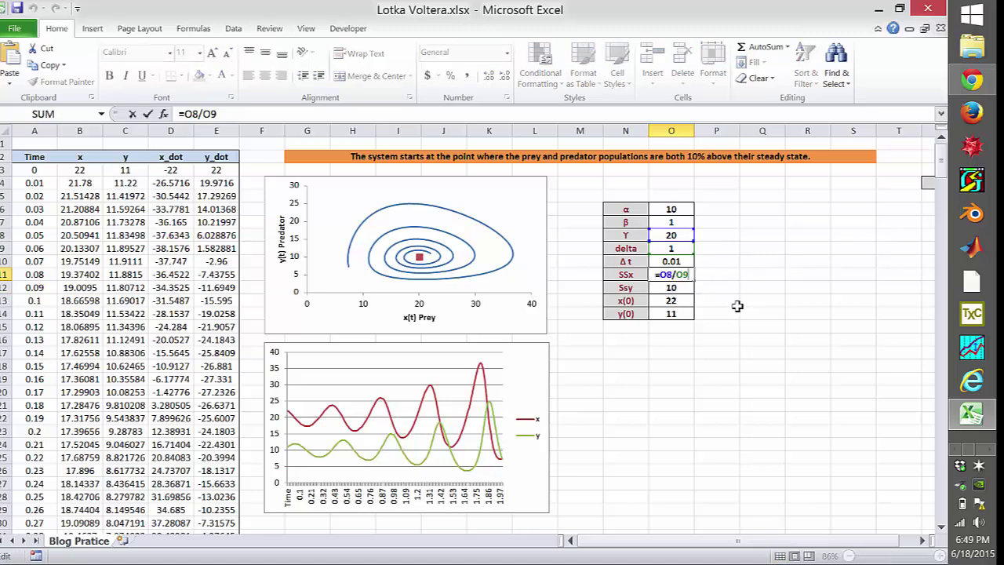
key(Escape)
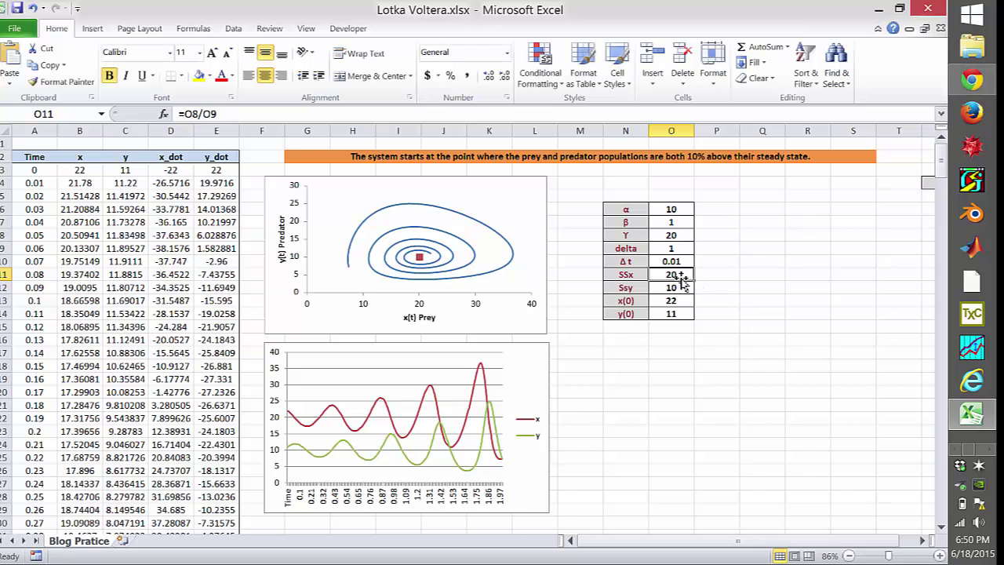
Step: Inspect the x(0) and y(0) labels and their starting-value formulas in O13 and O14
click(625, 301)
click(623, 315)
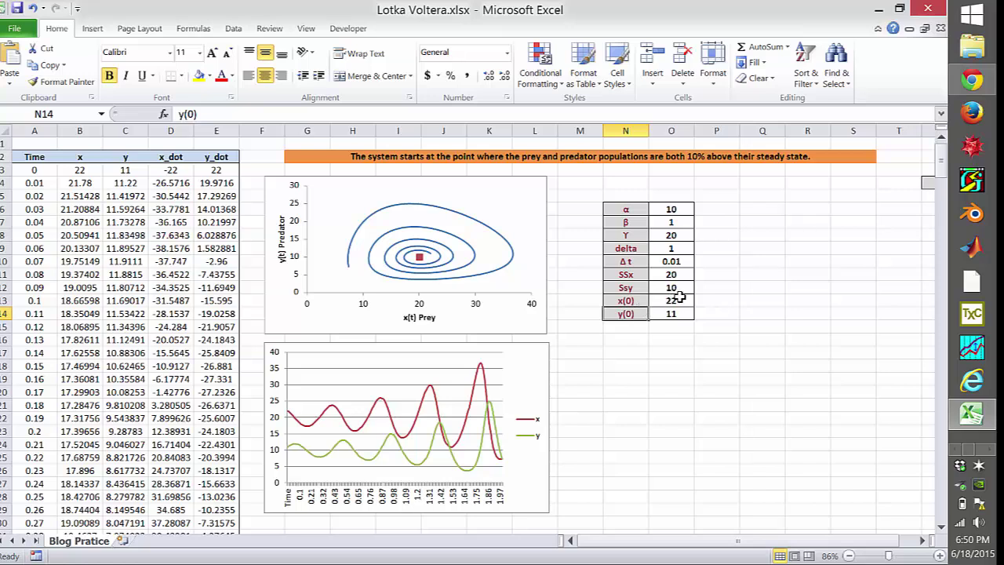
click(671, 301)
click(671, 313)
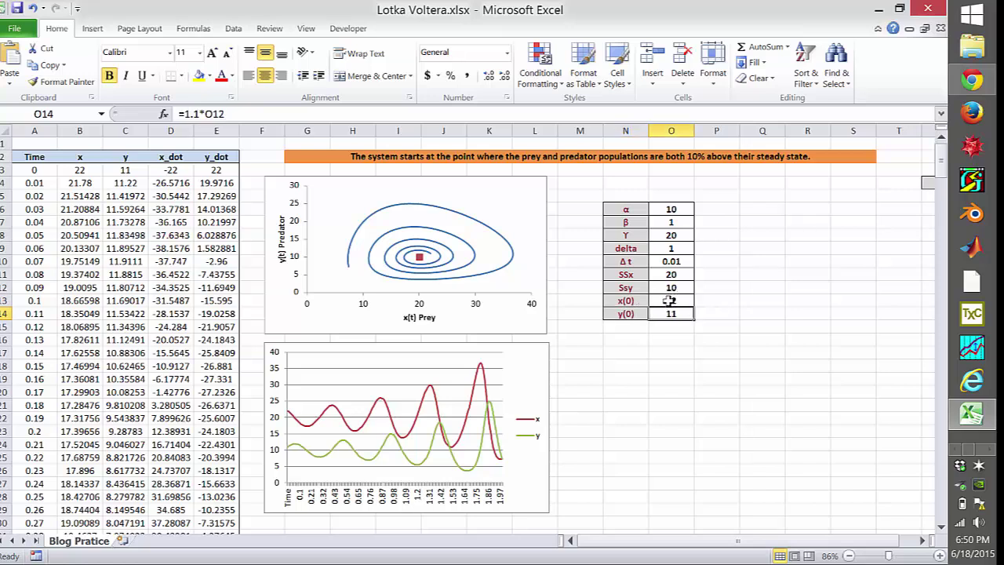
Step: Check the initial prey and predator values in B3 and C3 of the simulation table
click(74, 169)
click(122, 169)
click(79, 169)
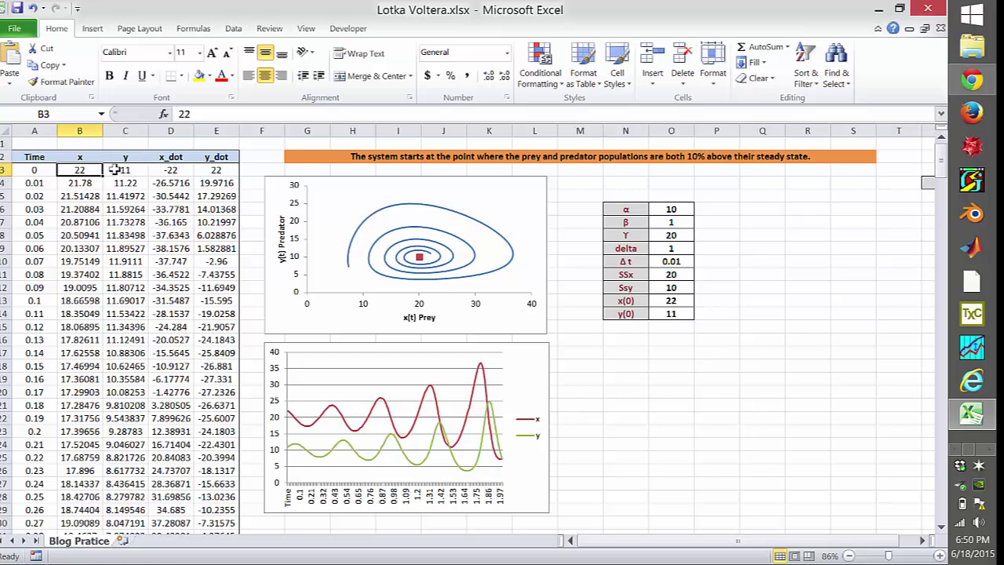
click(115, 170)
click(79, 169)
click(119, 169)
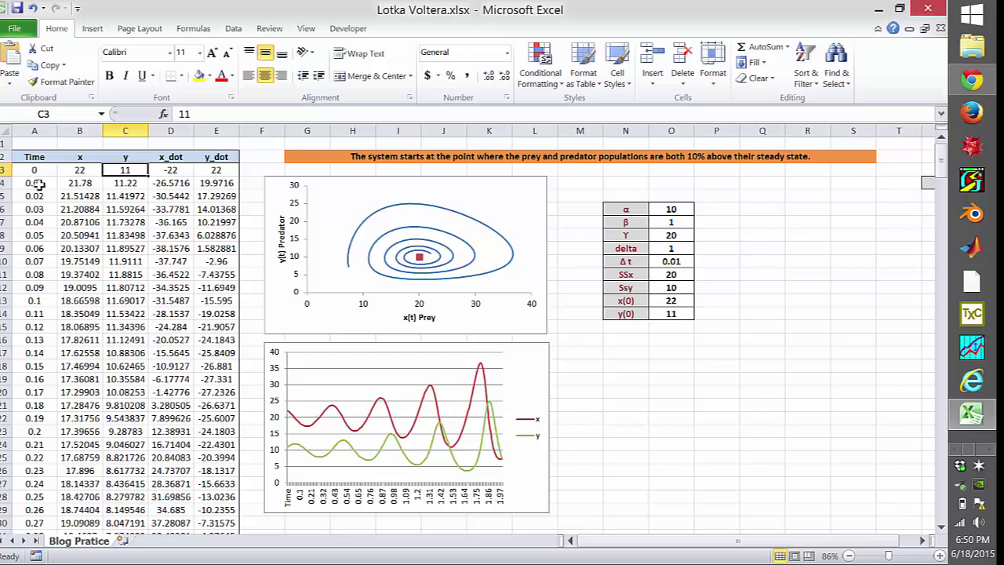
Step: Trace the Euler-method formula for x in B4 and view the matching y formula in C4
click(79, 182)
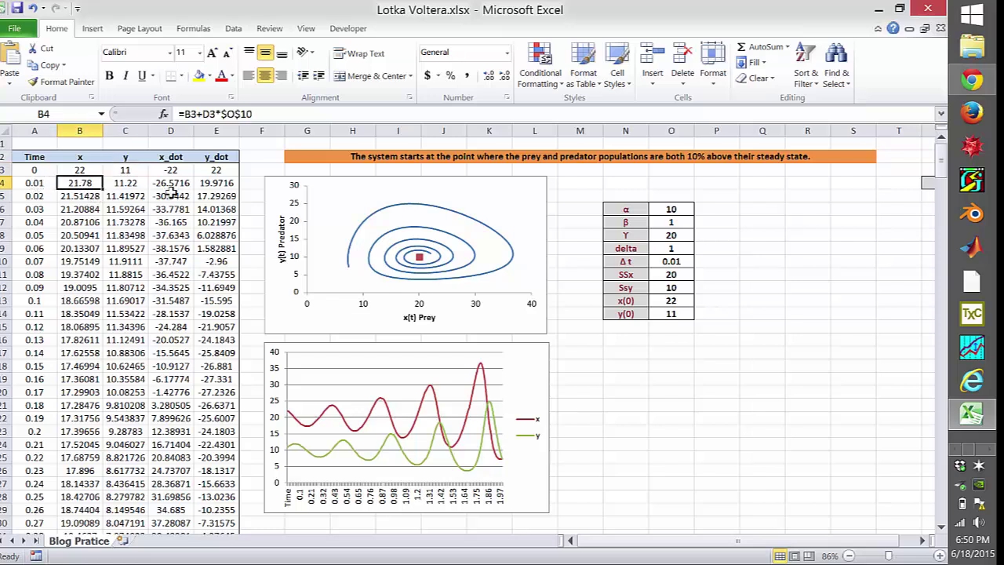
key(F2)
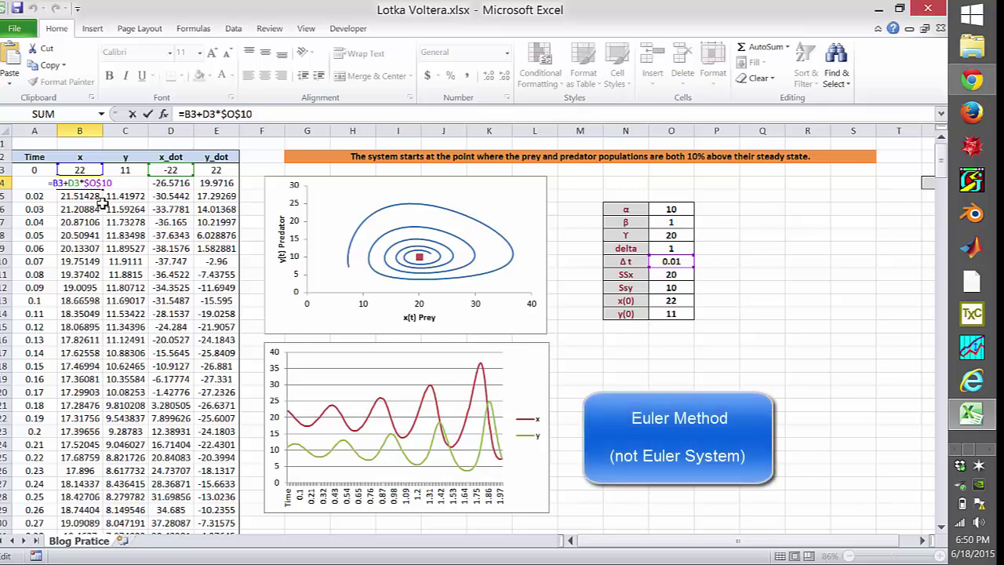
key(Escape)
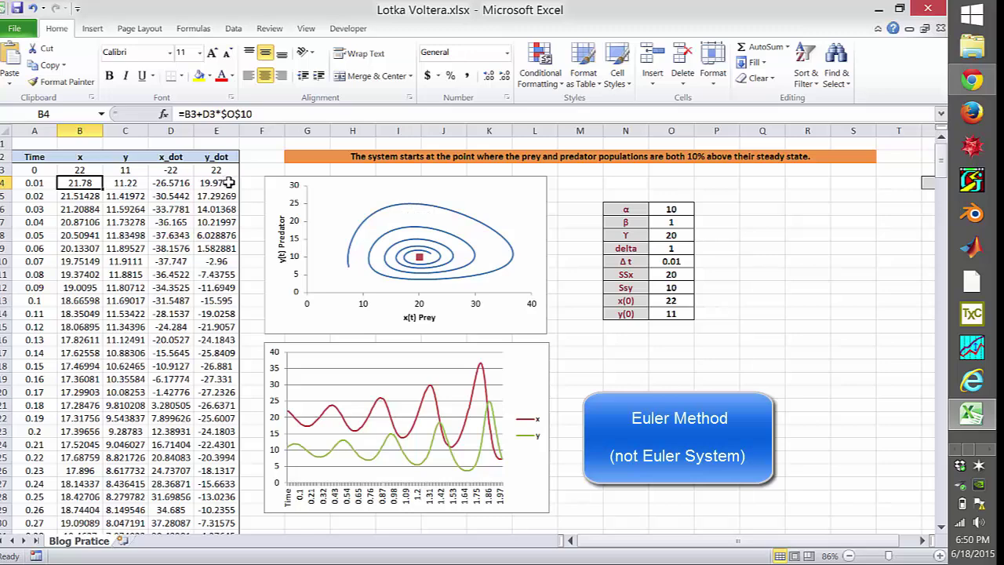
key(F2)
key(Escape)
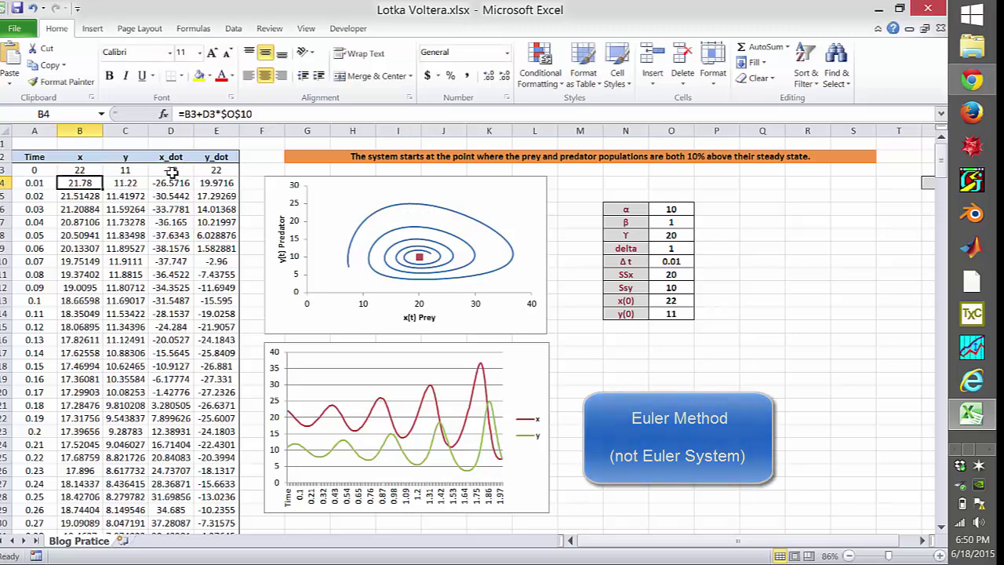
key(F2)
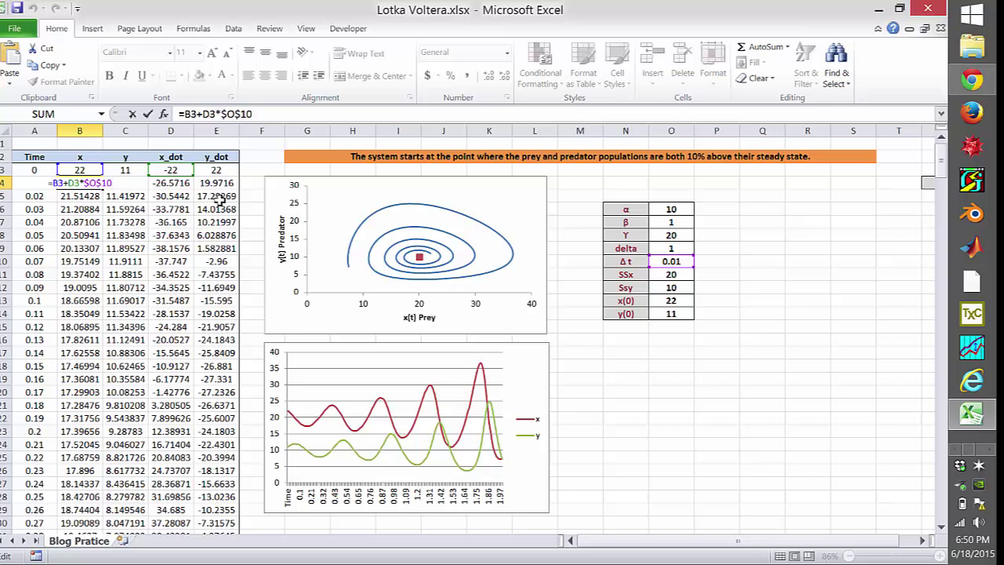
key(Tab)
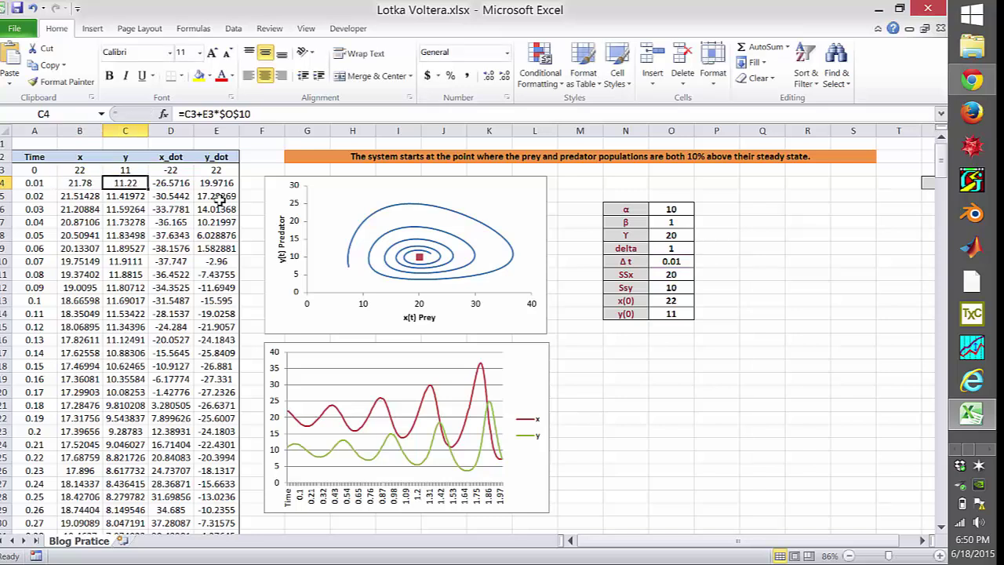
Step: Compare the x_dot formula in D3 with the blog post's ẋ equation and trace its cell references in the Excel workbook
key(Right)
key(Up)
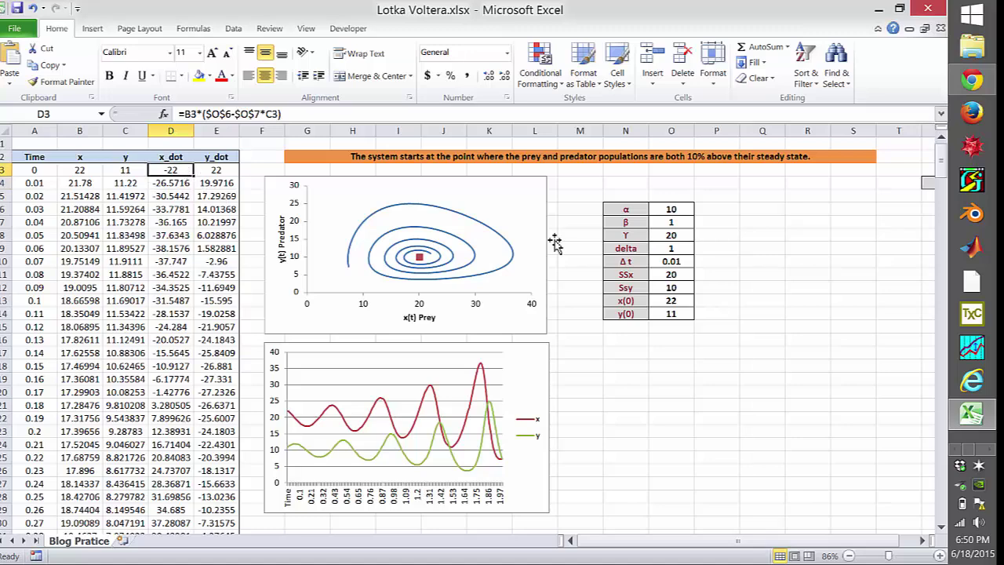
key(alt+Tab)
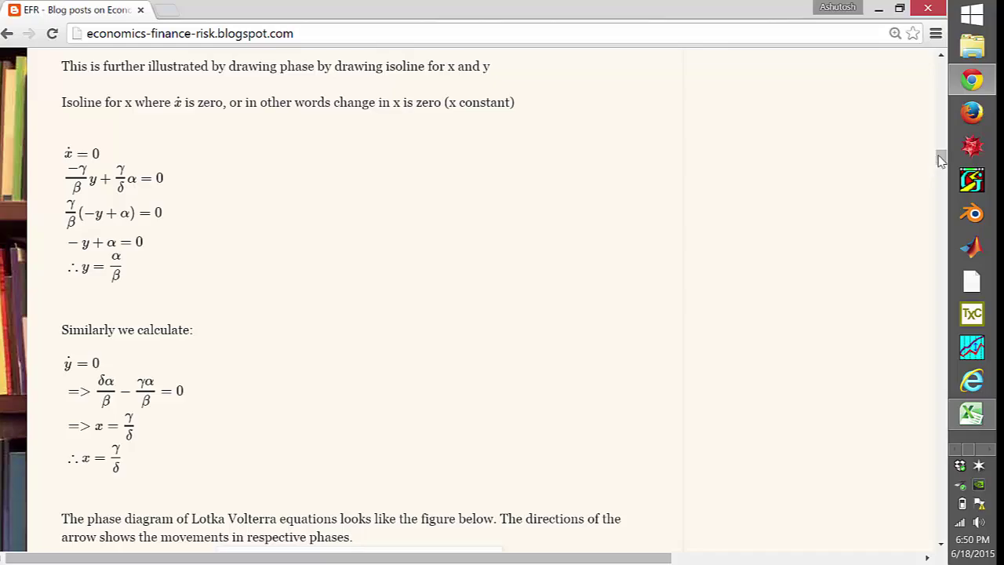
drag(941, 161, 942, 92)
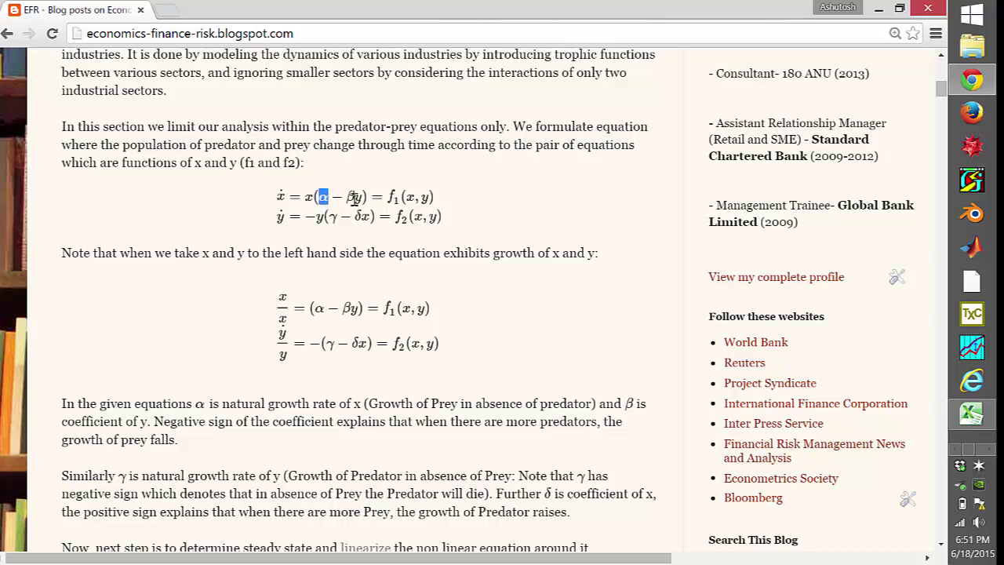
drag(351, 197, 359, 202)
key(alt+Tab)
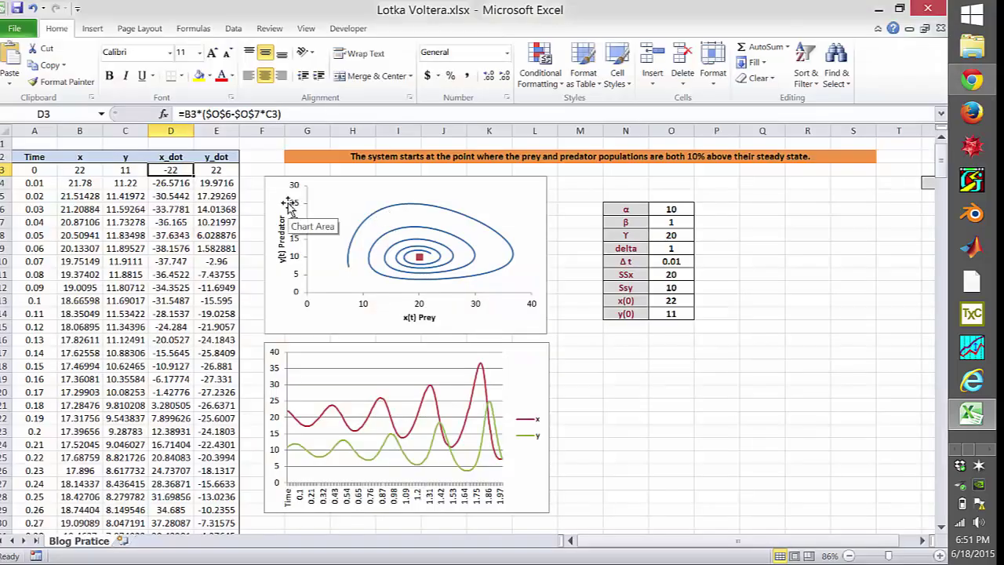
key(F2)
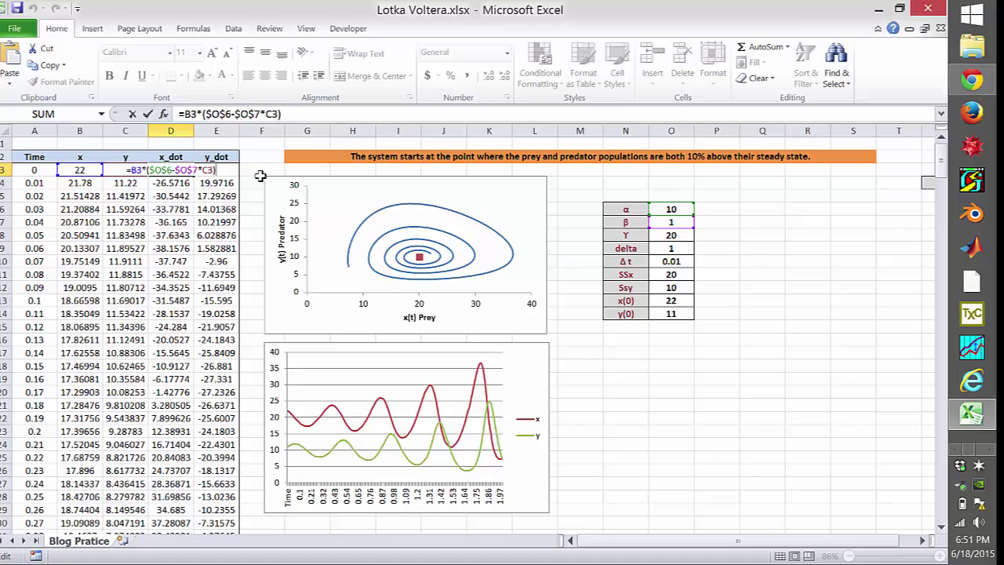
key(Escape)
Step: Compare the y_dot formula in E3 with the blog post's ẏ equation and trace its cell references in the Excel workbook
key(Right)
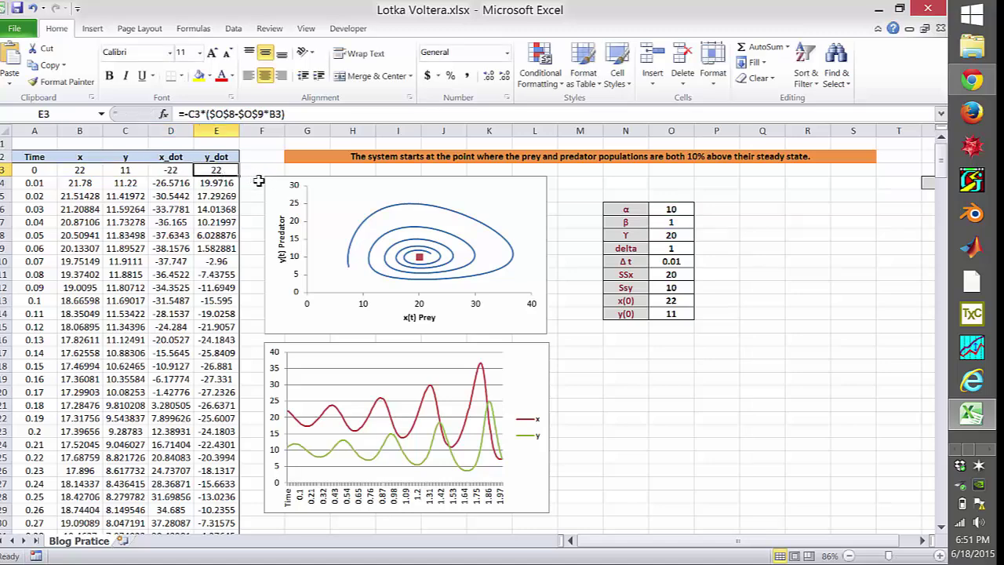
key(alt+Tab)
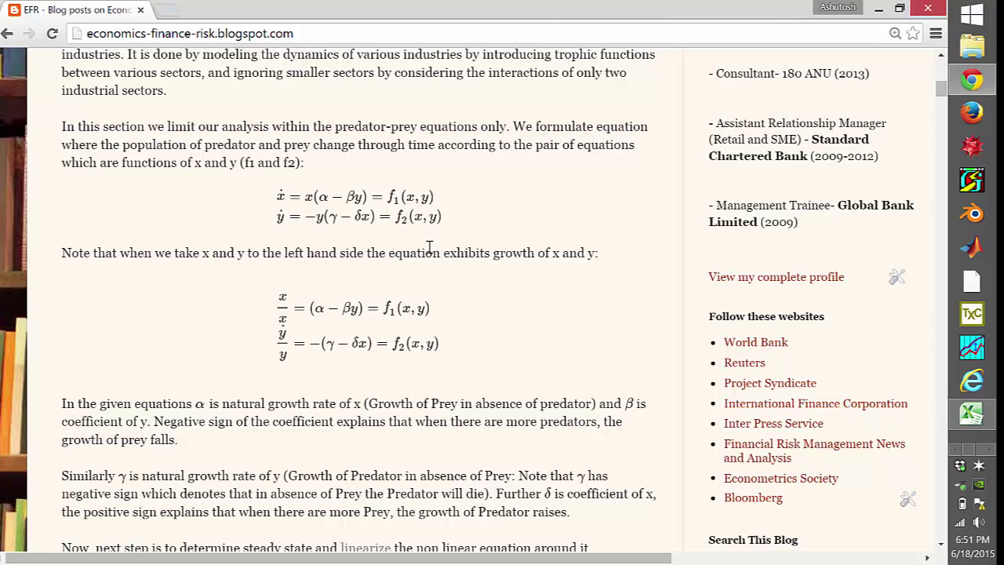
key(alt+Tab)
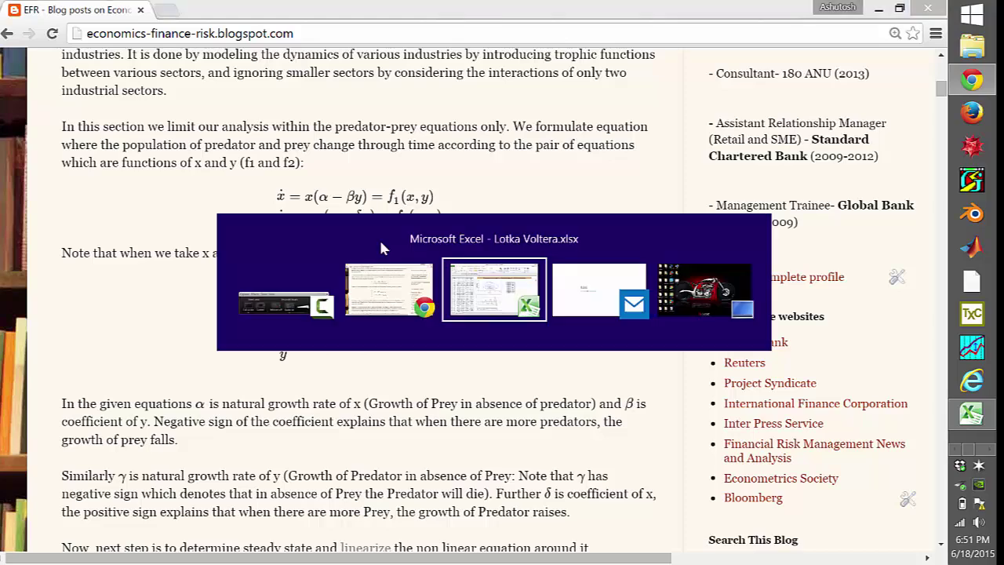
key(F2)
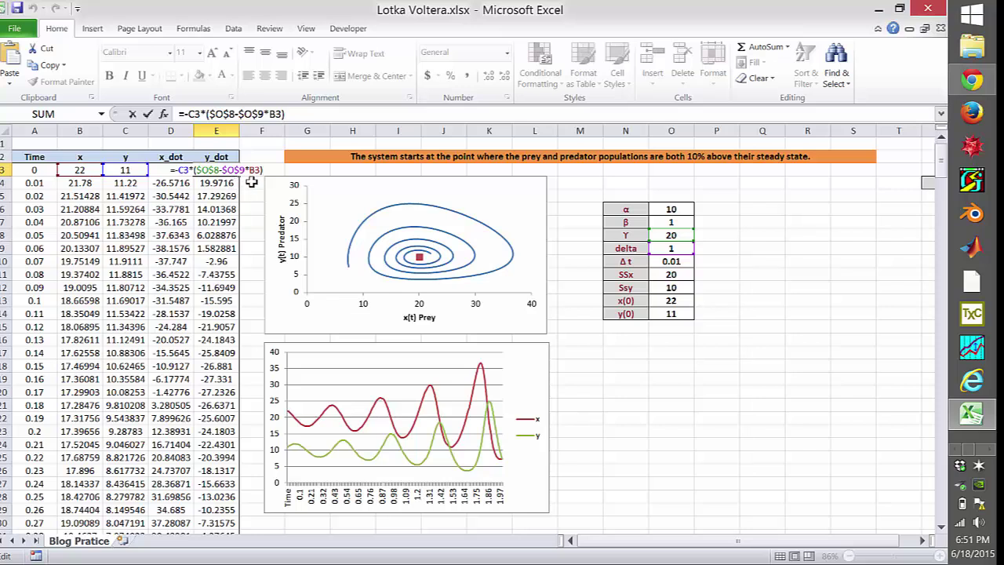
key(Escape)
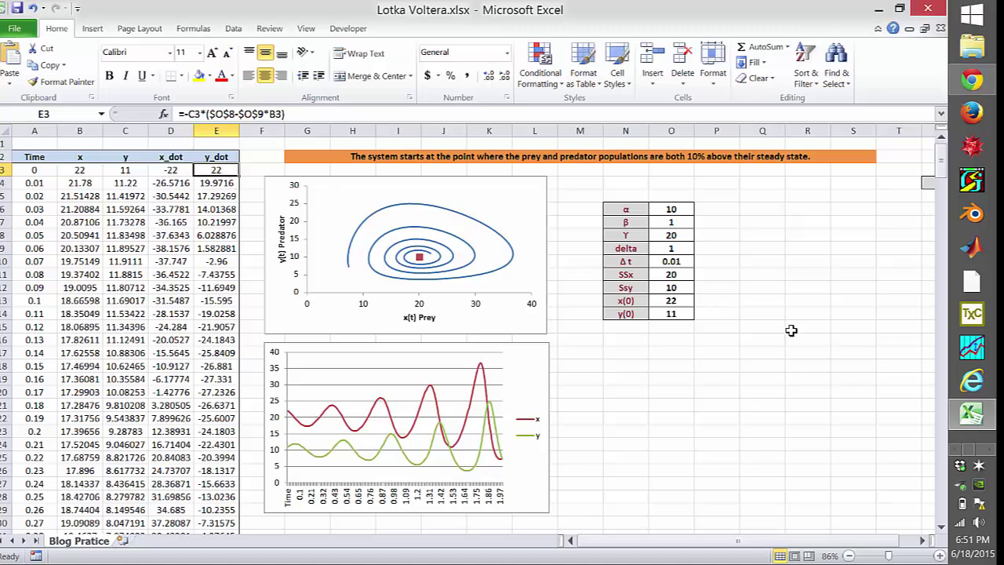
key(F2)
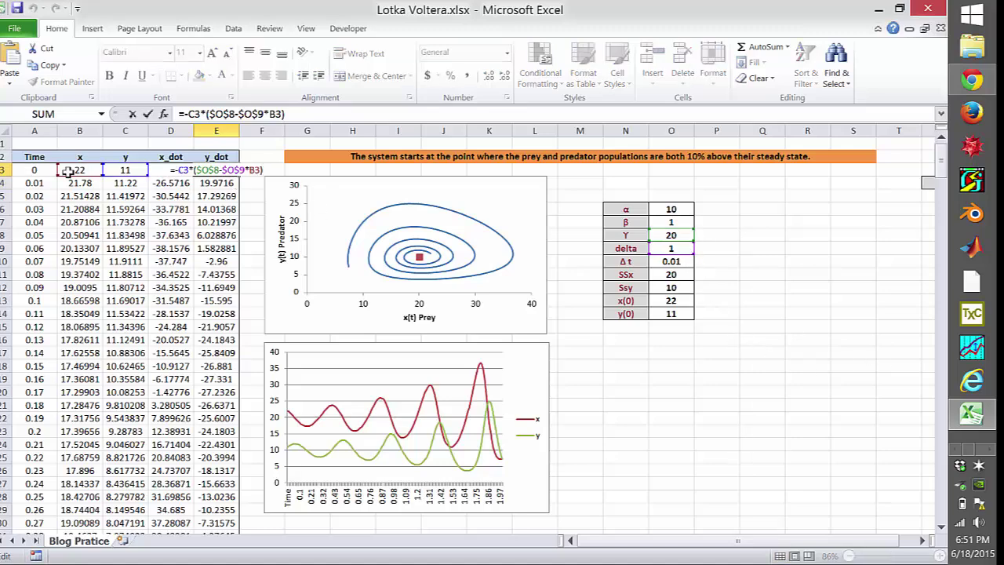
key(Escape)
Step: Set the starting values to the steady state, with prey x in B3 at 20 and predator y in C3 at 10
click(109, 169)
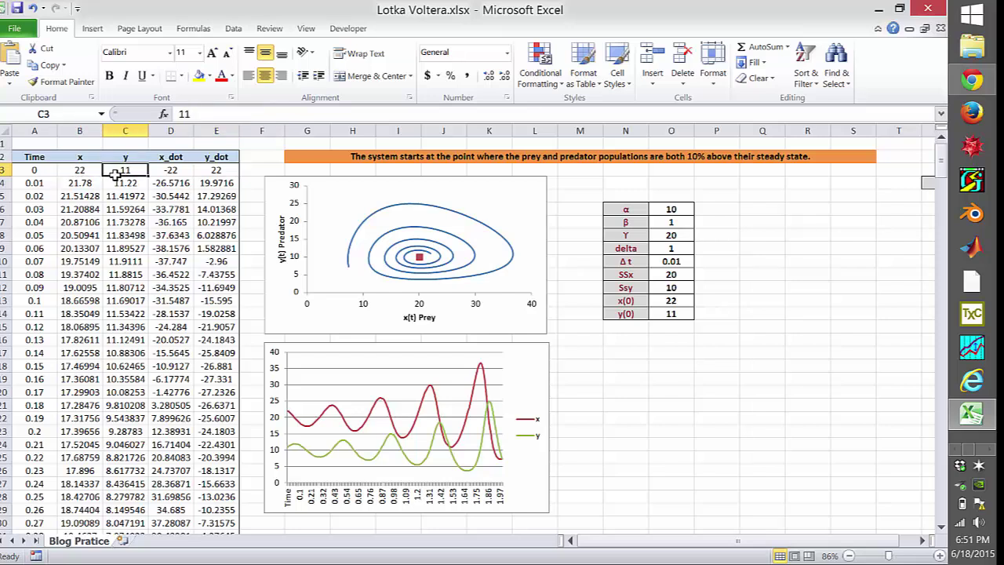
click(83, 168)
click(112, 168)
click(82, 168)
click(116, 167)
click(80, 168)
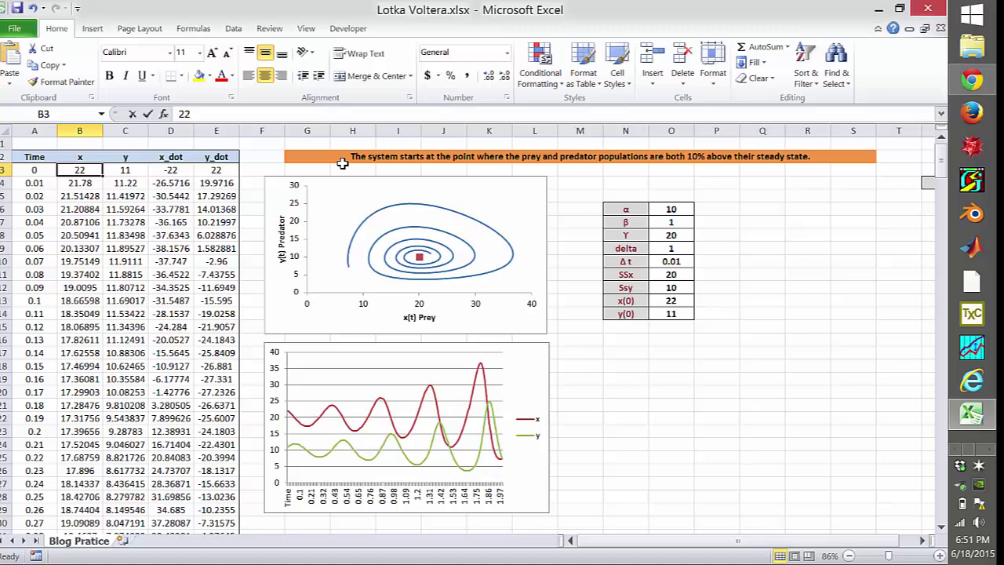
text(2)
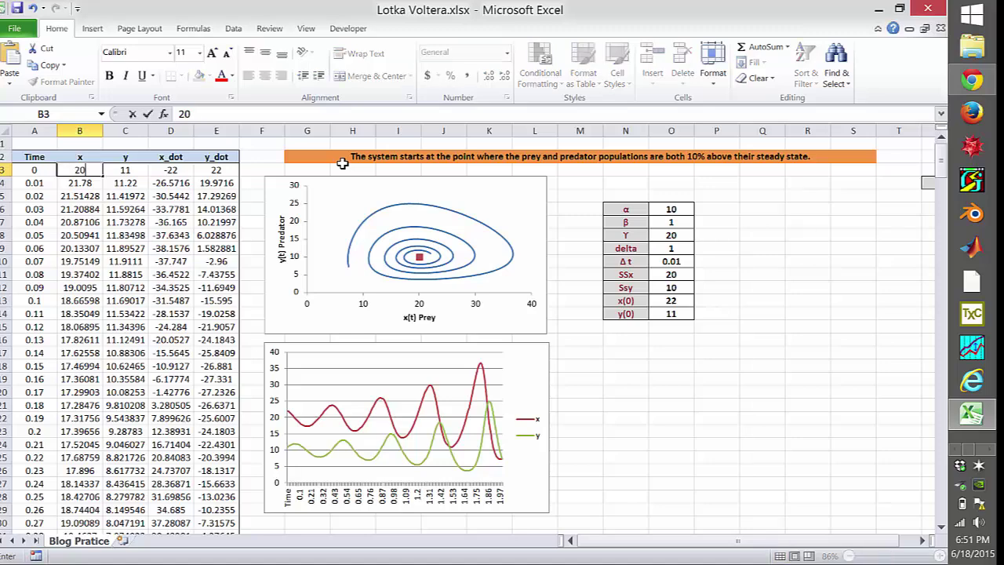
key(Tab)
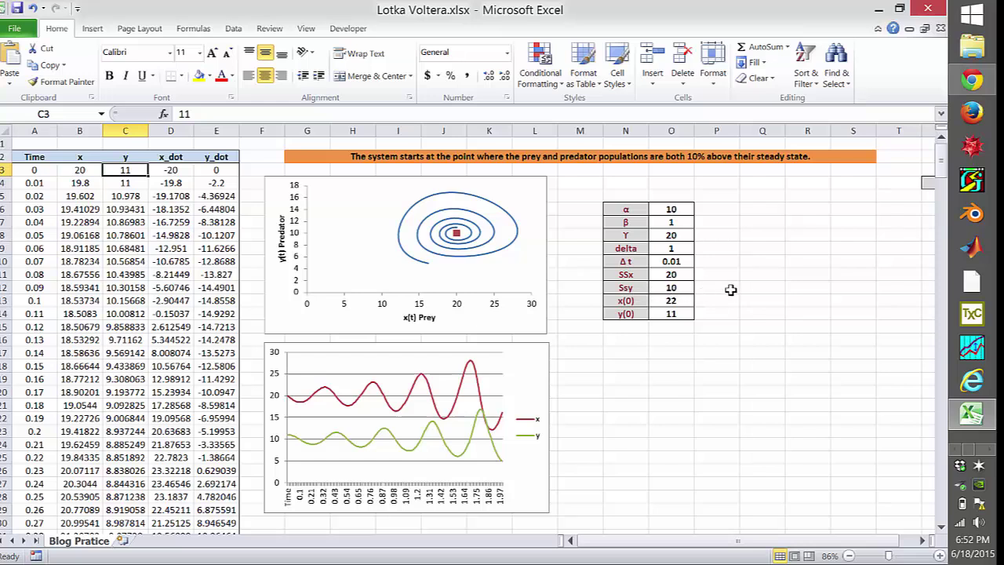
text(1)
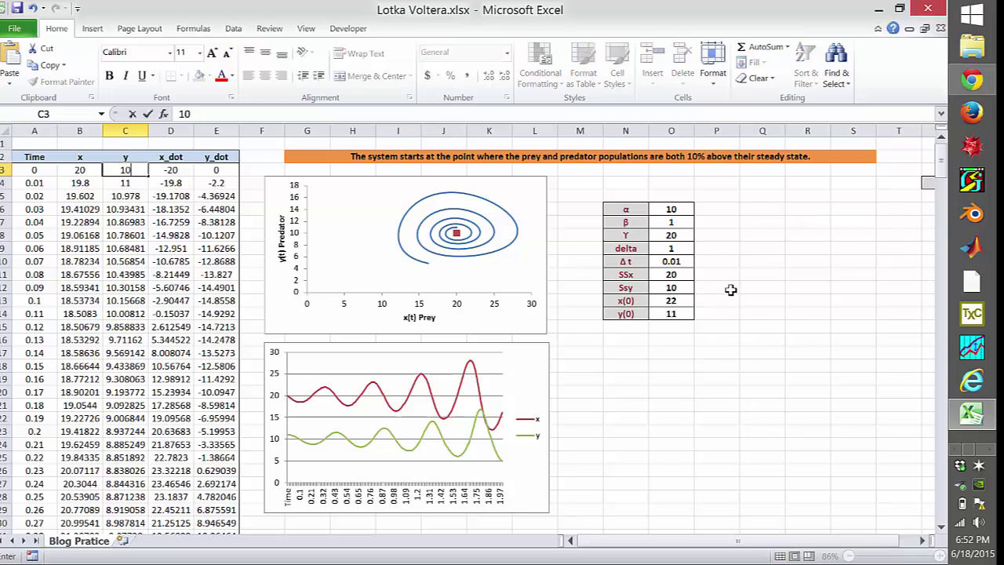
key(Return)
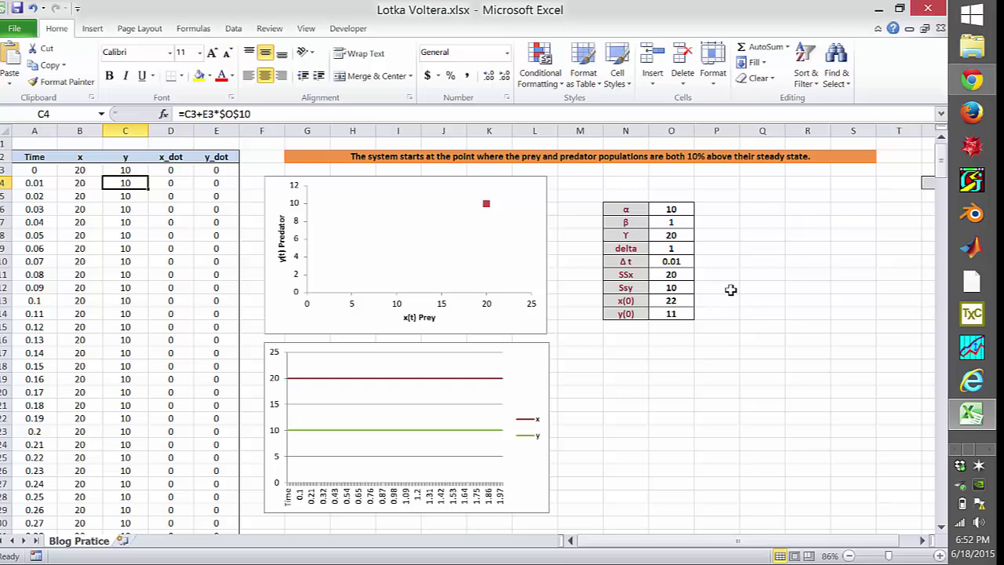
Step: Inspect the steady-state point on the predator-prey phase chart and its position along the prey axis
click(487, 204)
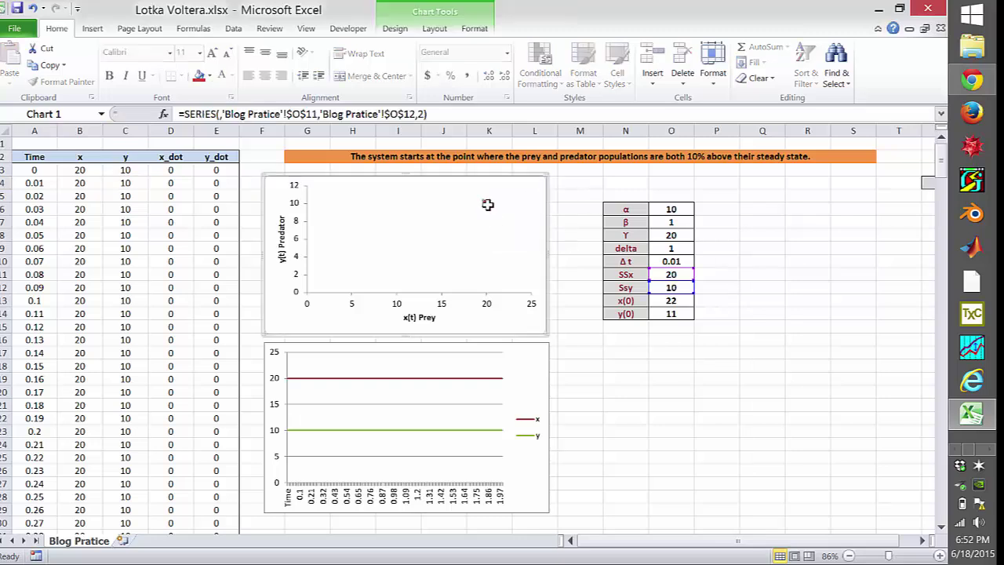
click(486, 203)
click(489, 291)
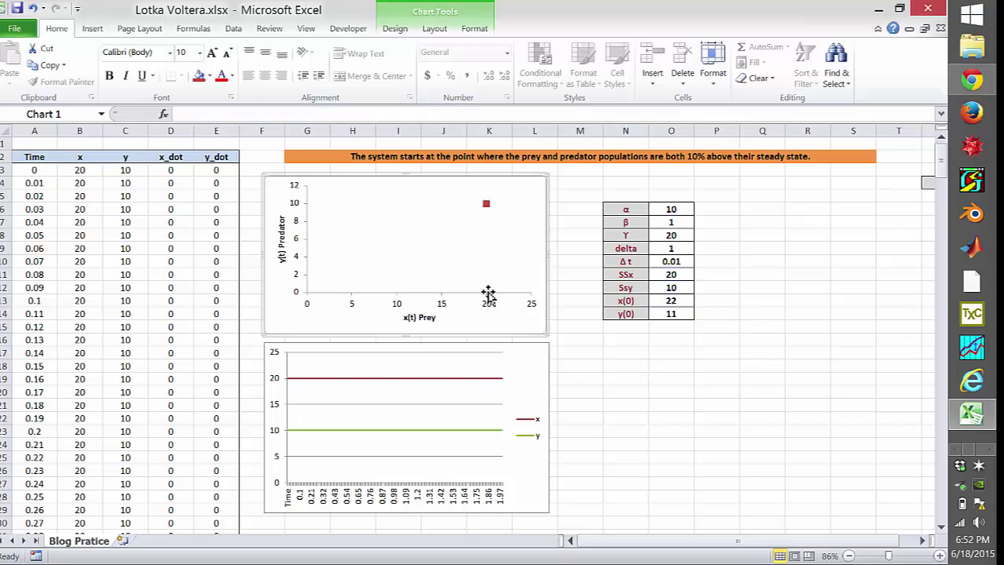
Step: Move the starting values slightly off the steady state by setting B3 to 20.05 and C3 to 10.05
click(99, 169)
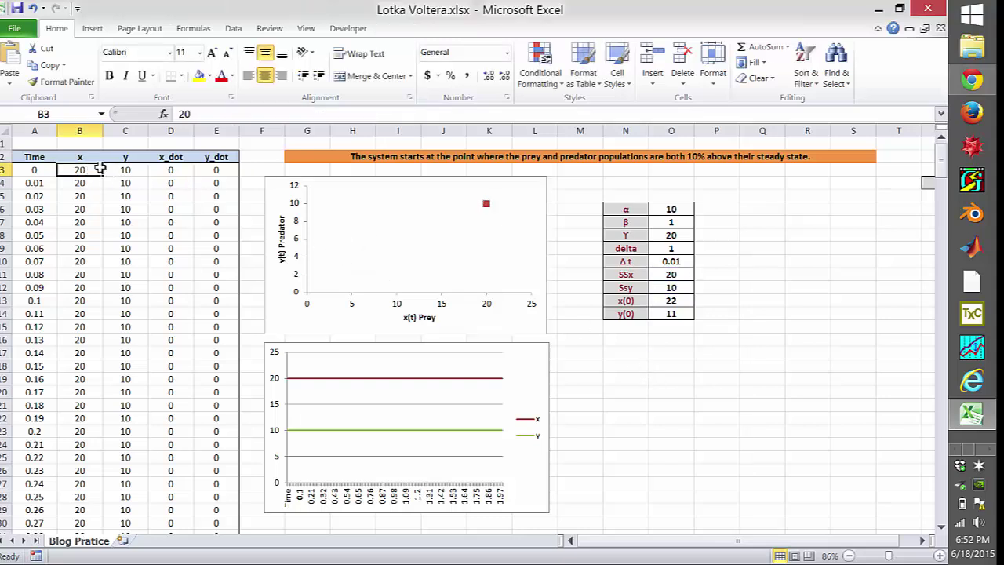
click(203, 115)
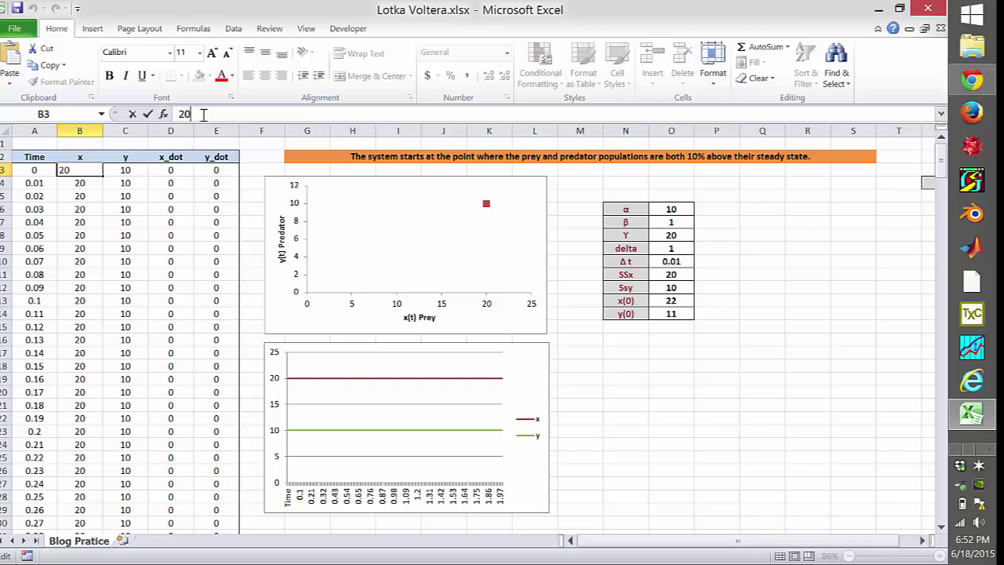
text(.0)
text(5)
key(Return)
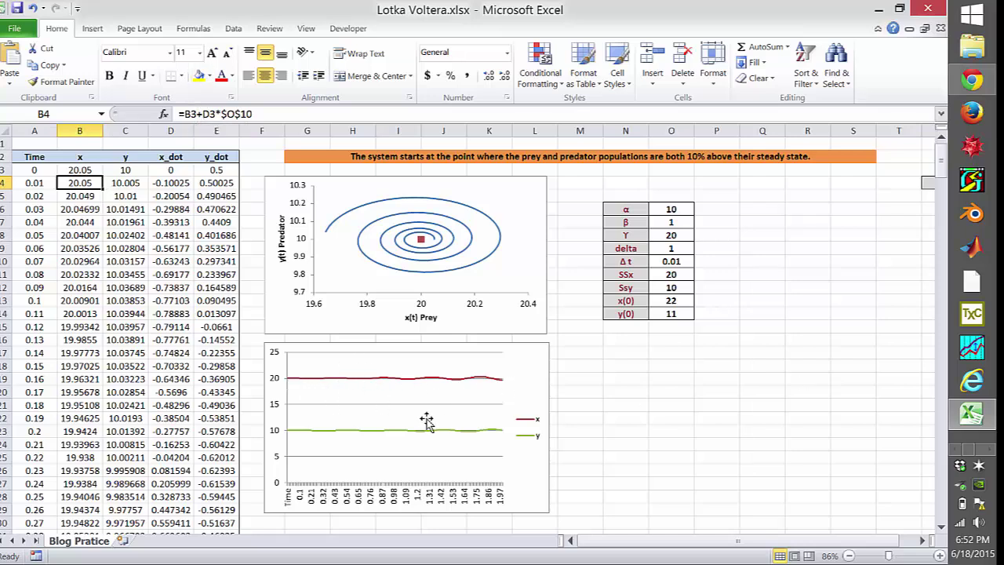
click(125, 169)
click(222, 116)
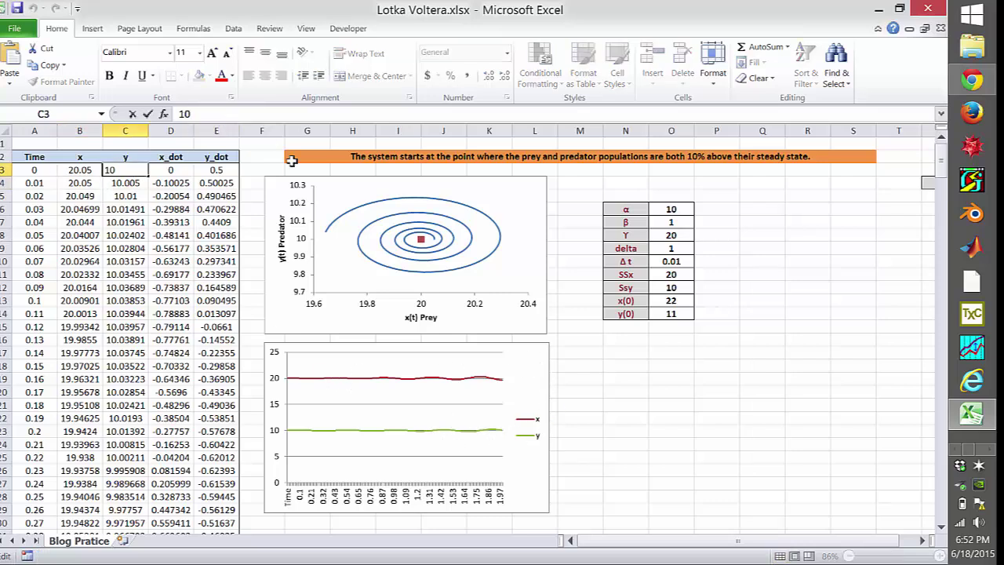
text(.05)
key(Return)
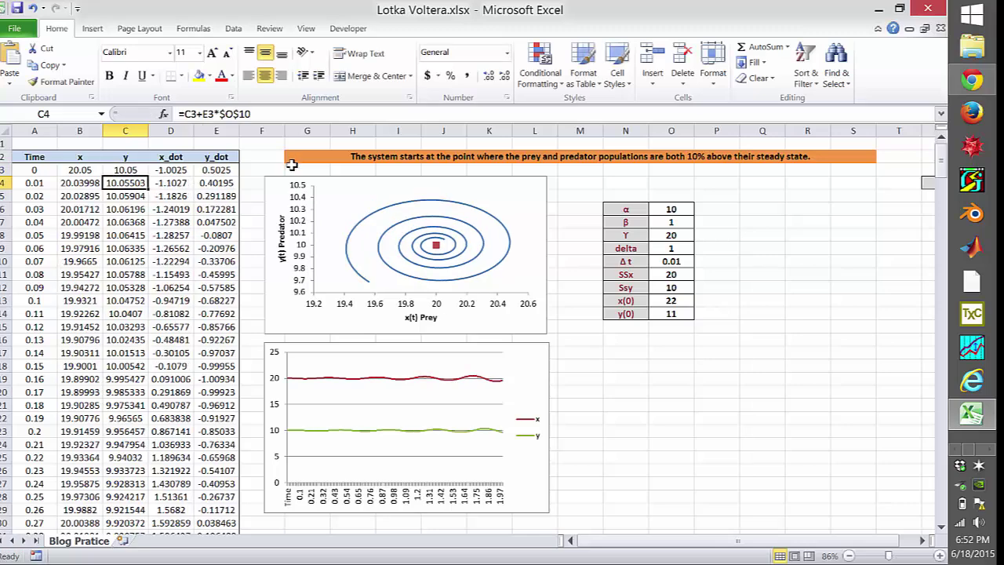
Step: Examine the starting prey and predator values in B3 and C3 alongside the charts
drag(941, 162, 941, 161)
click(80, 170)
click(129, 171)
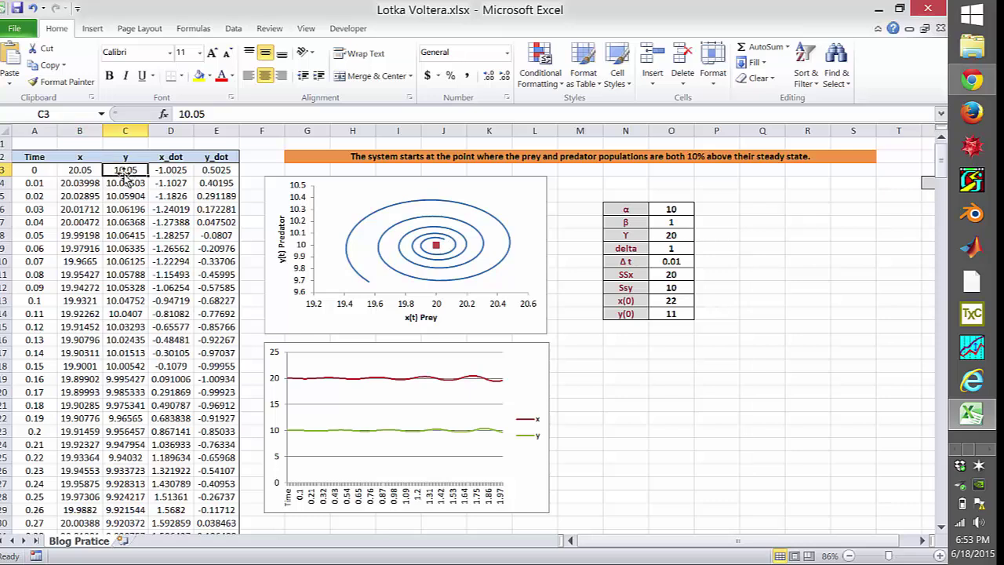
click(78, 171)
click(123, 170)
click(81, 170)
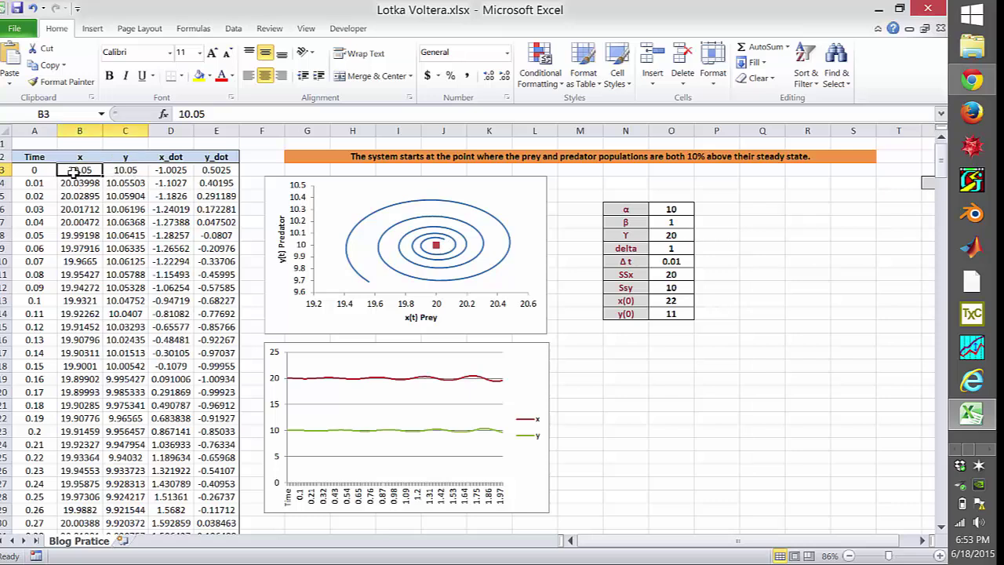
click(110, 171)
click(76, 170)
click(112, 171)
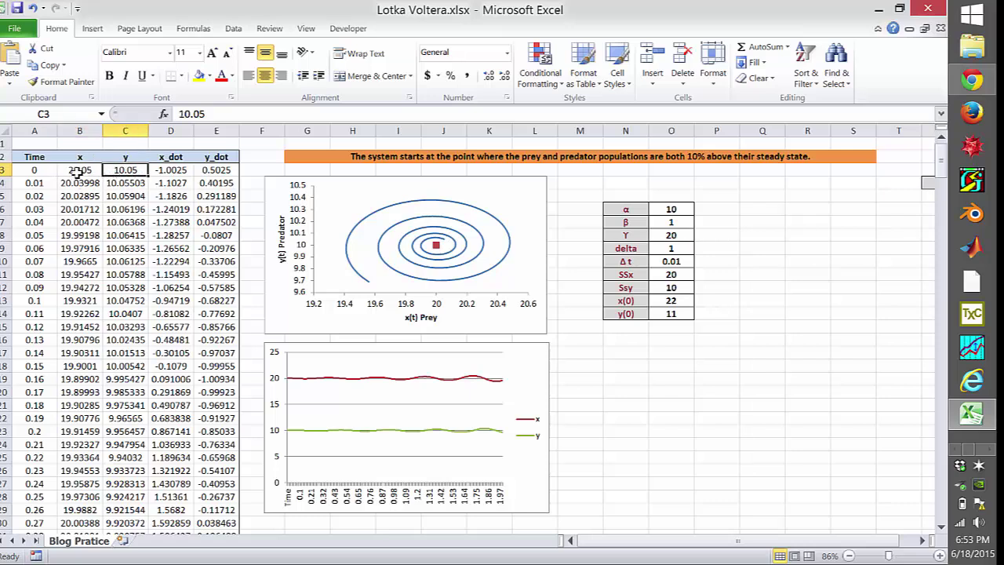
click(77, 171)
click(118, 169)
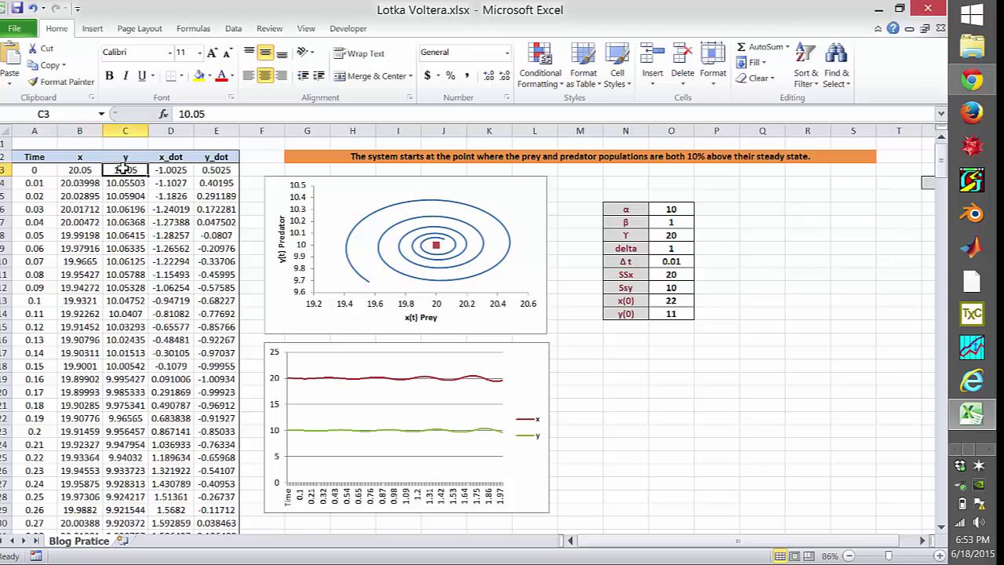
Step: Set the starting prey value in B3 to 20 and the starting predator value in C3 to 11
click(76, 171)
text(20)
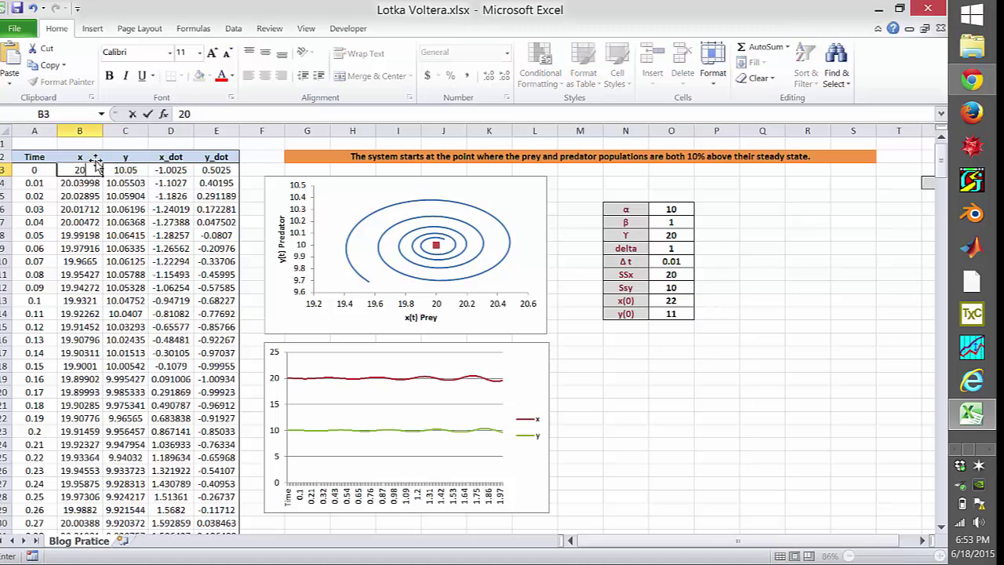
key(Tab)
text(11)
key(Return)
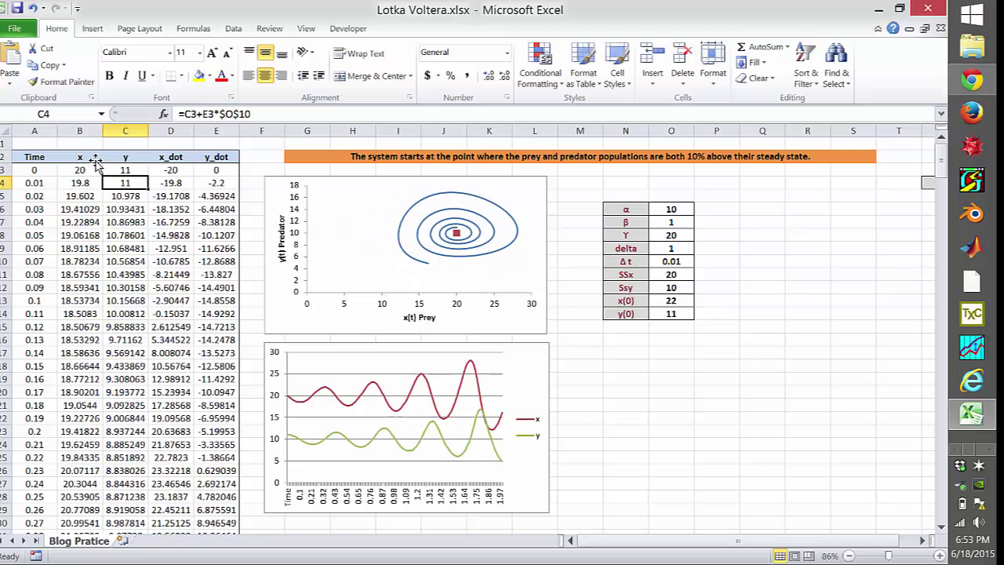
Step: Set the starting predator value in C3 to 10 to place the system at its steady state
key(Up)
text(10)
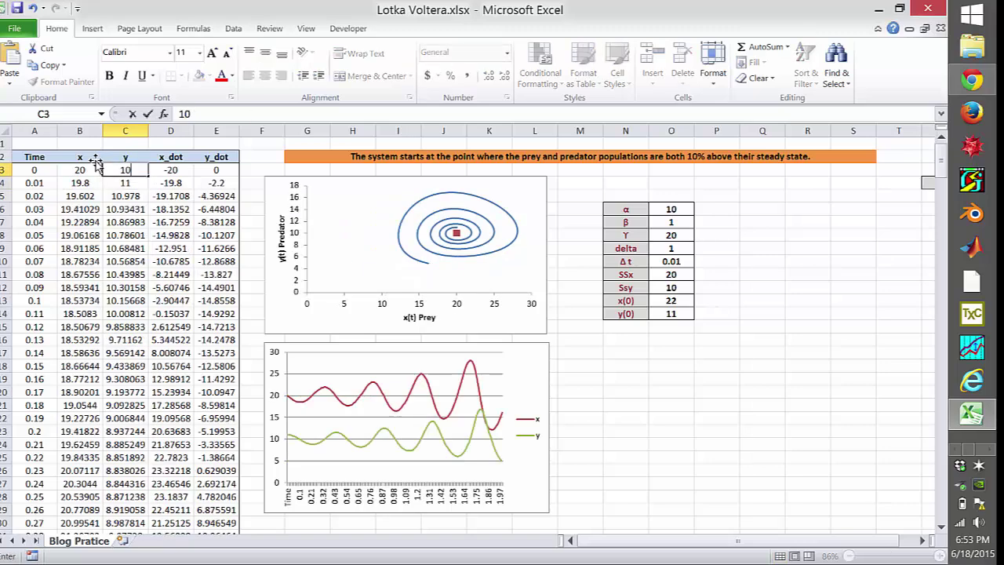
key(Return)
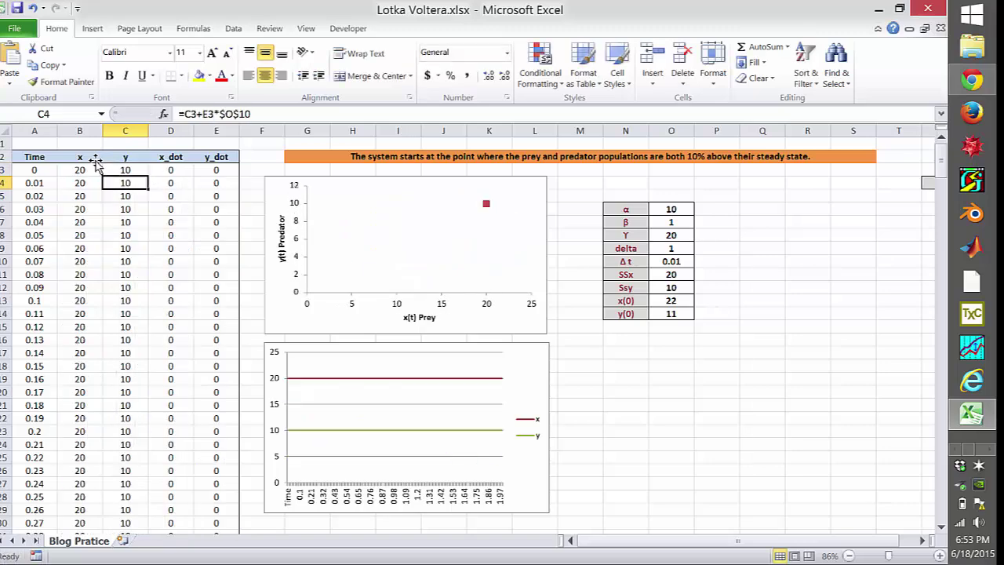
key(Up)
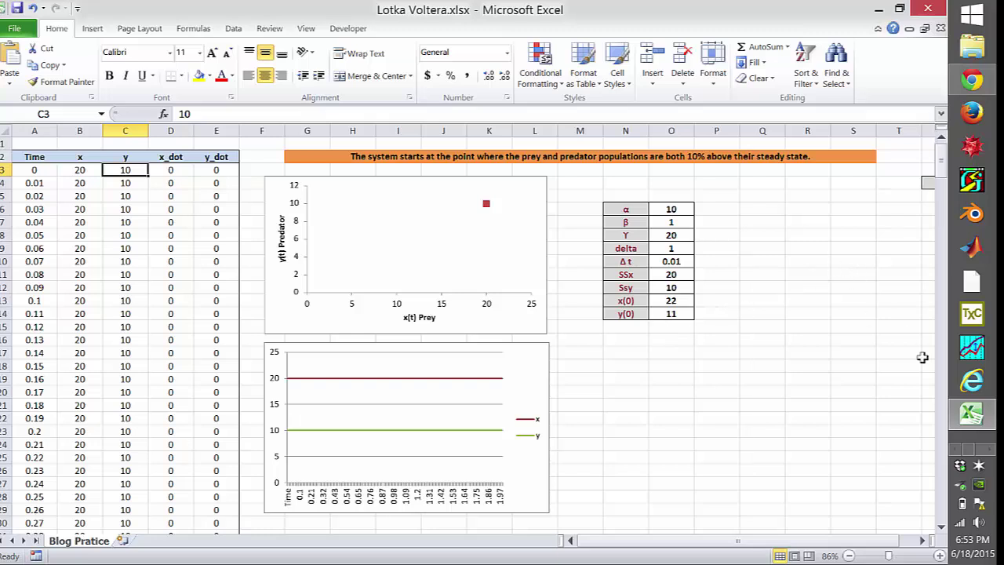
click(632, 366)
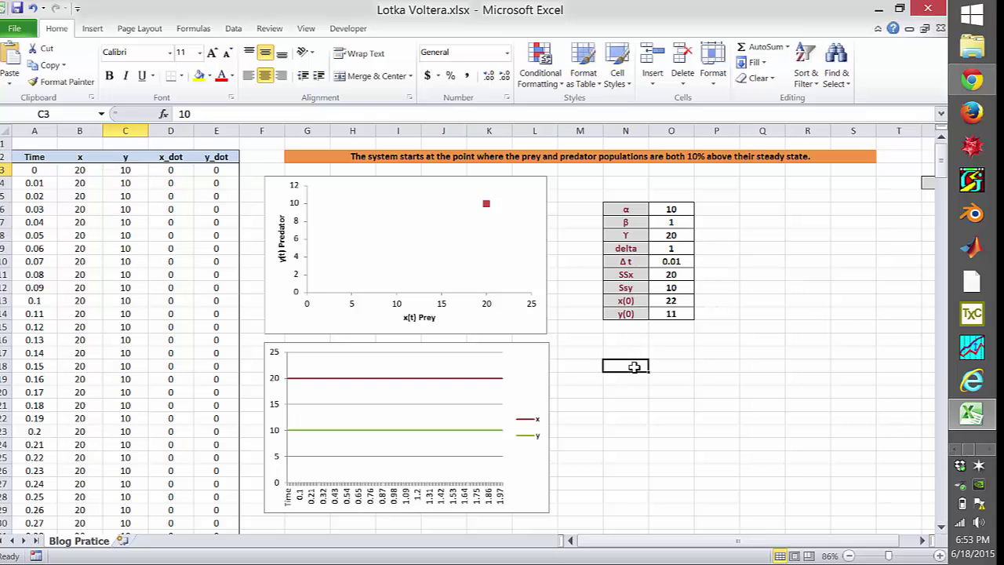
Step: Restore the starting values 10% above the steady state by setting B3 to 22 and C3 to 11
click(92, 170)
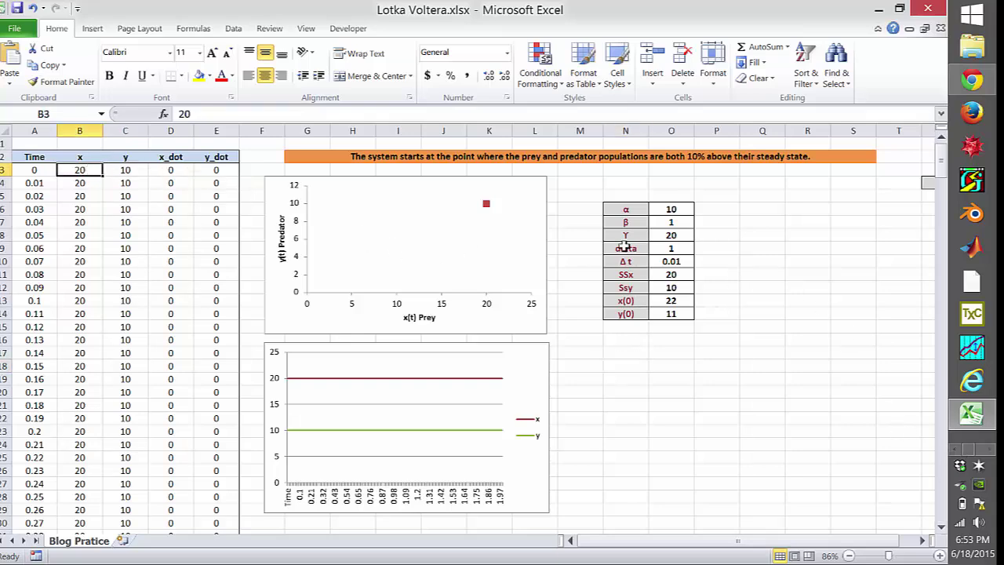
text(22)
key(Tab)
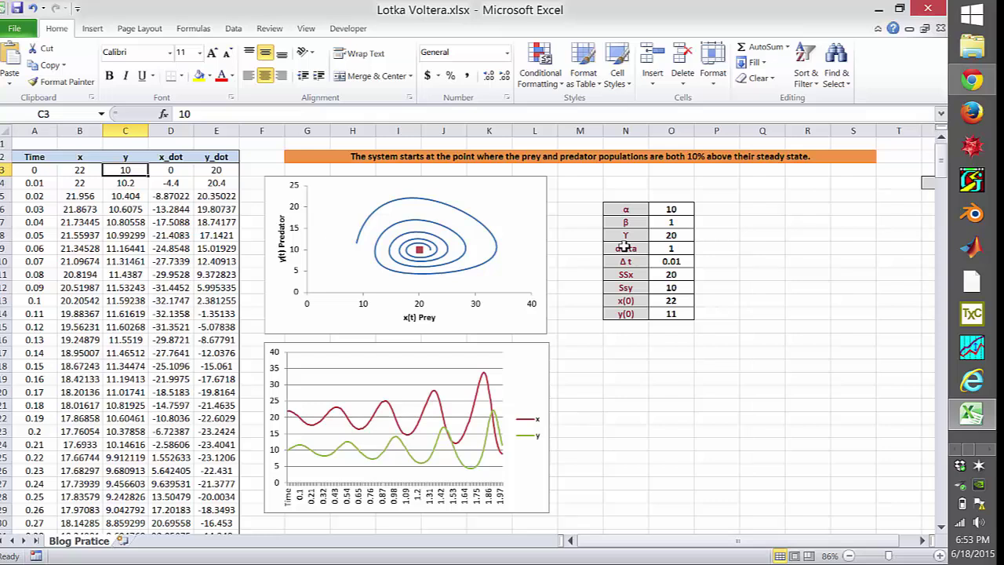
text(11)
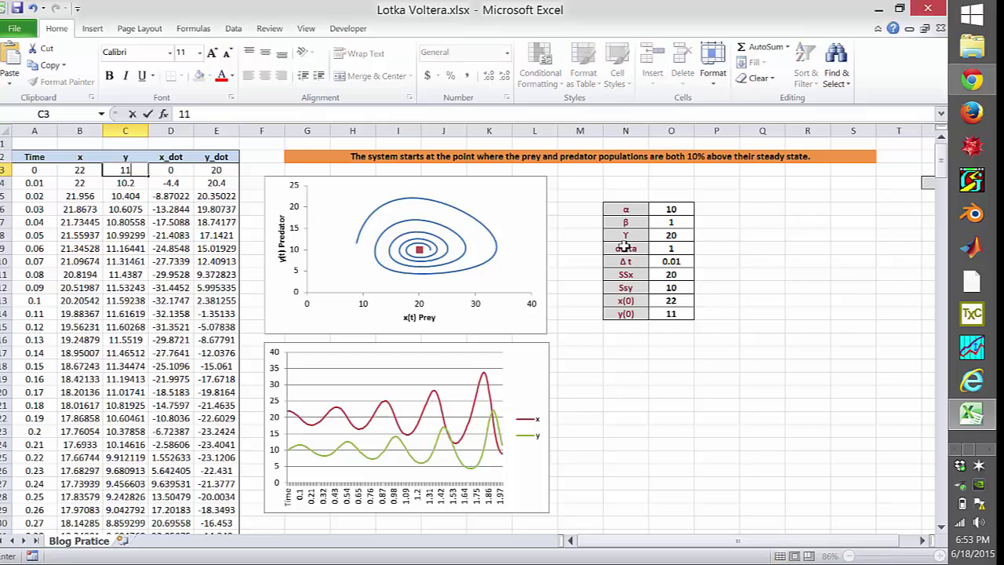
key(Return)
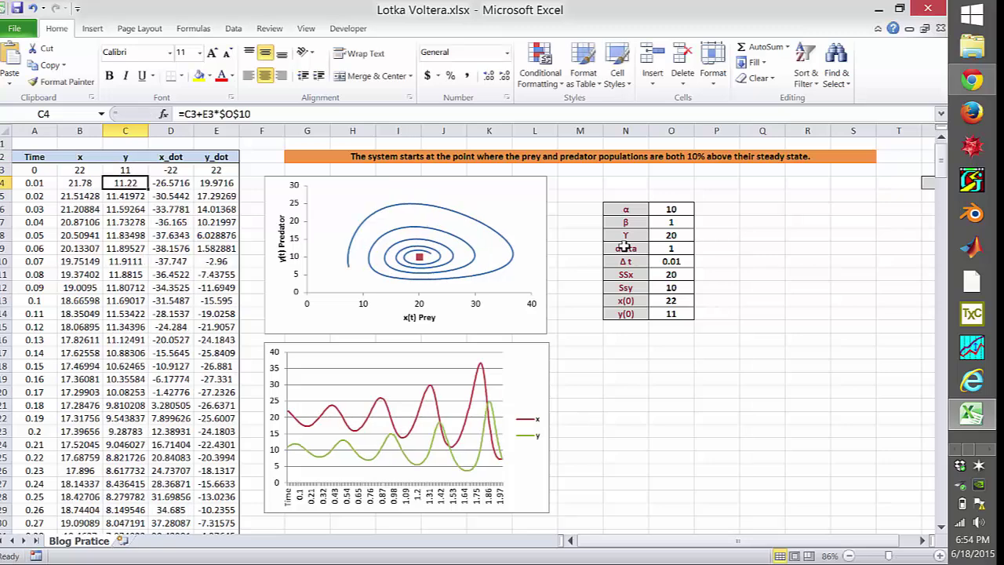
Step: Review the simulation table from its starting row to its last time row, and check the Δt value in O10
key(Right)
key(Left)
click(48, 170)
click(127, 170)
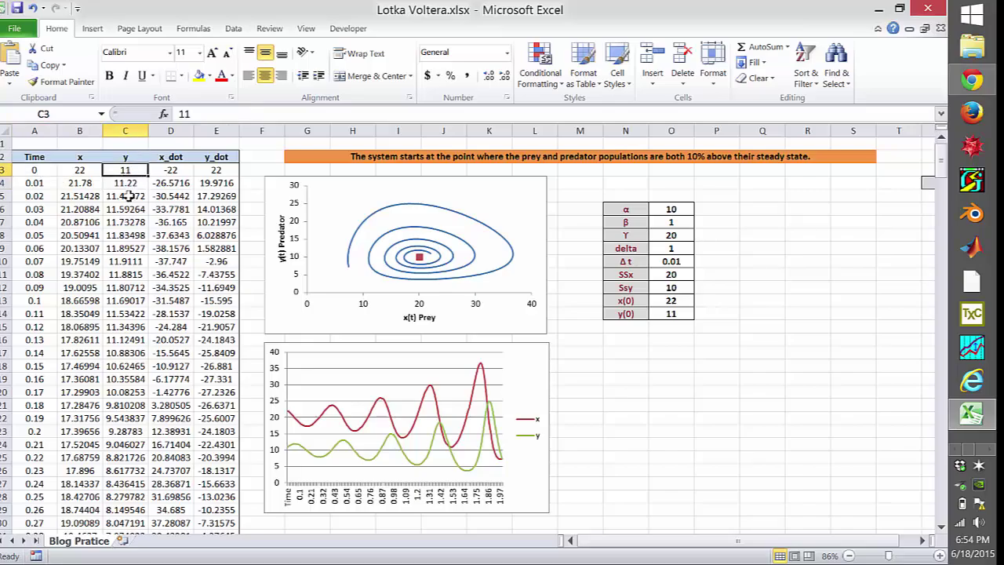
drag(945, 169, 905, 475)
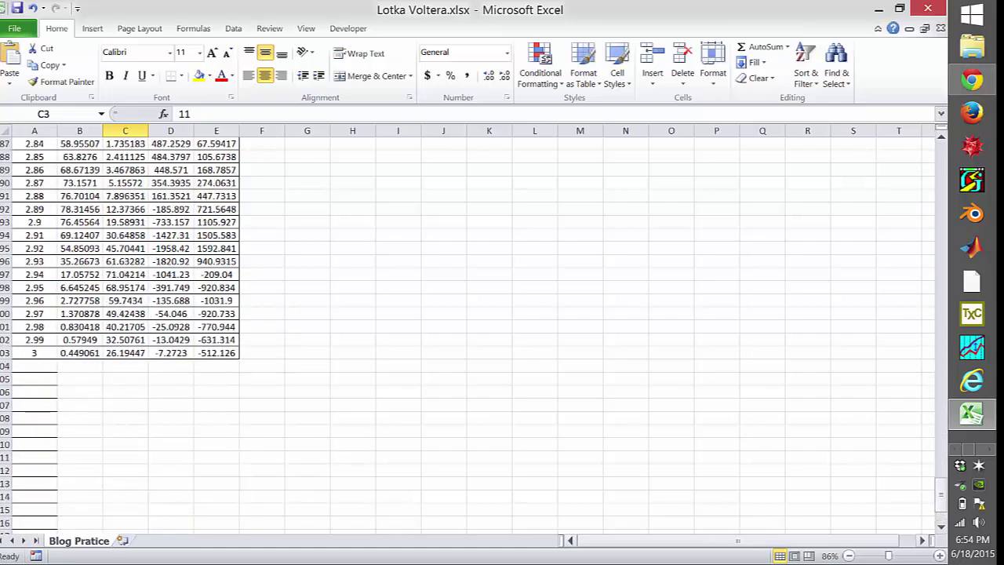
drag(942, 496, 933, 154)
click(671, 262)
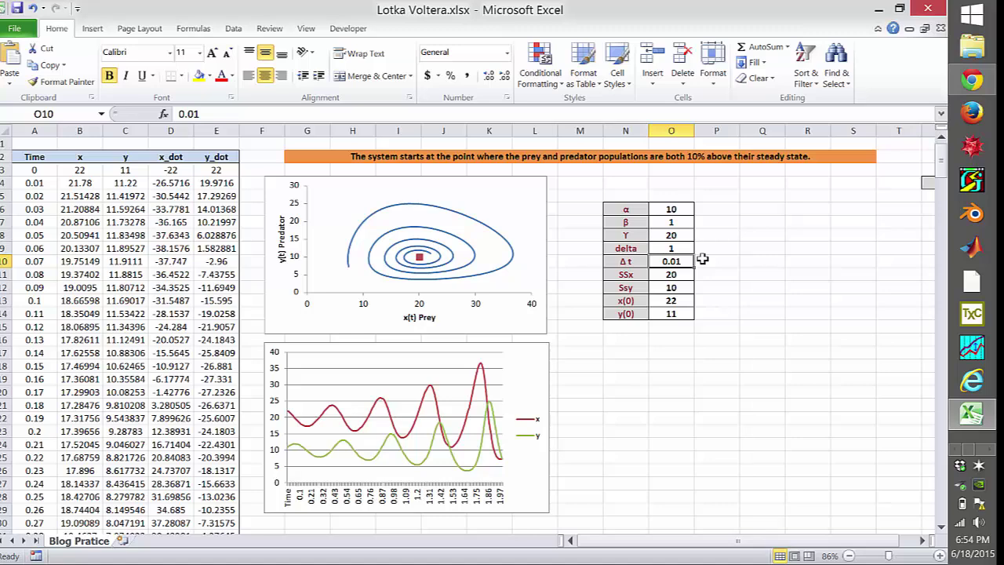
click(975, 452)
click(973, 79)
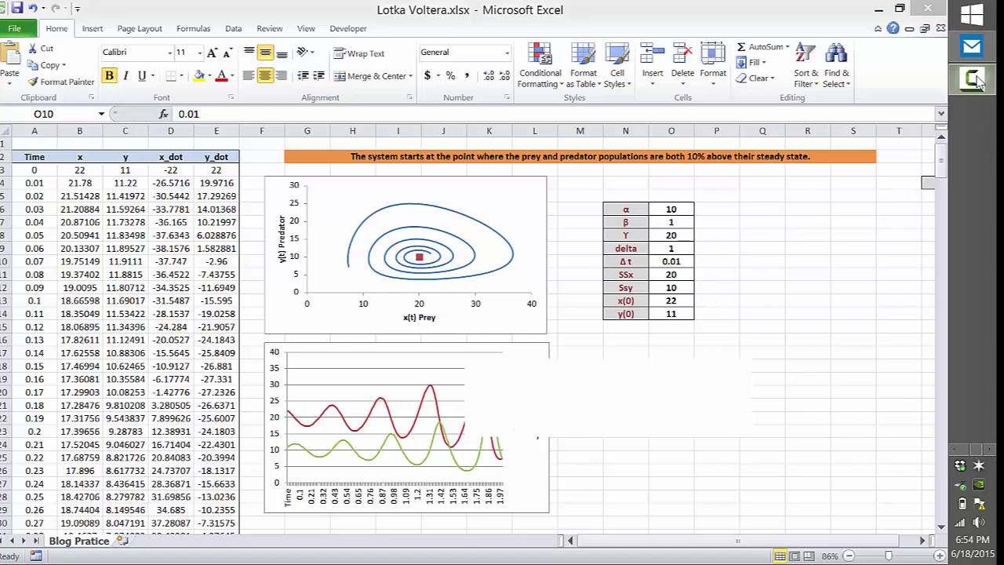